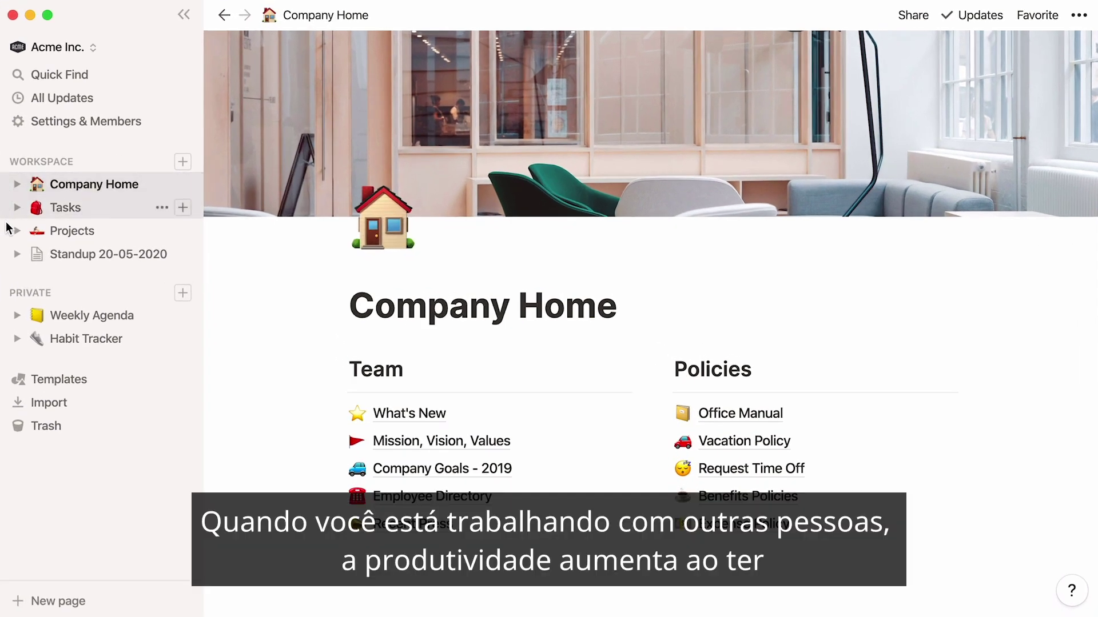
- Look over the Meeting Notes and Docs databases, checking the properties and the available views of Docs
left_click(4, 254)
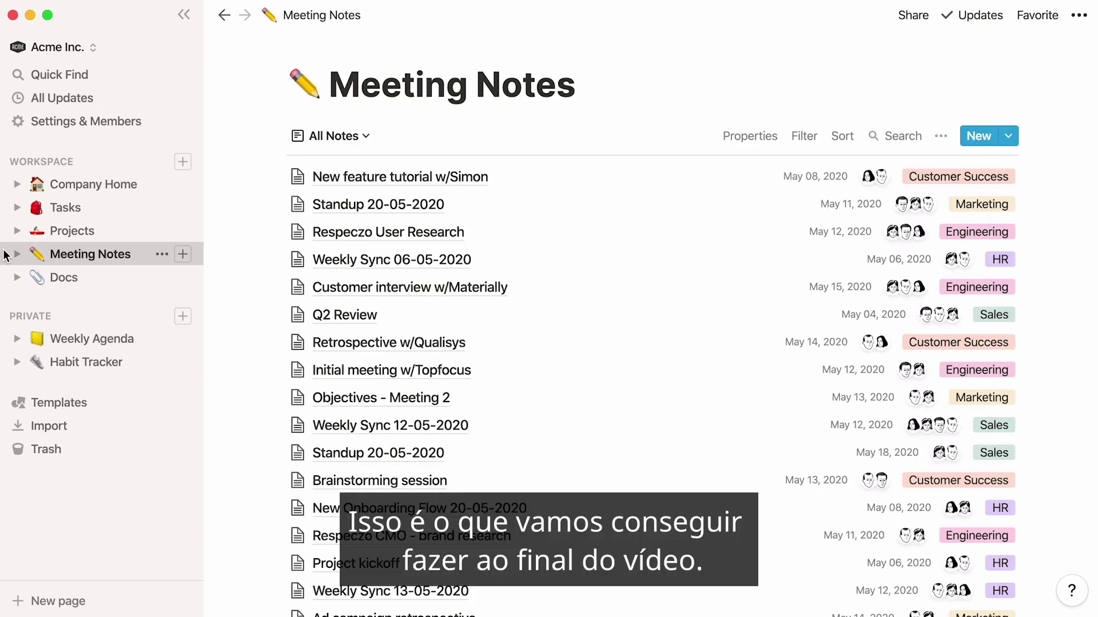
left_click(184, 14)
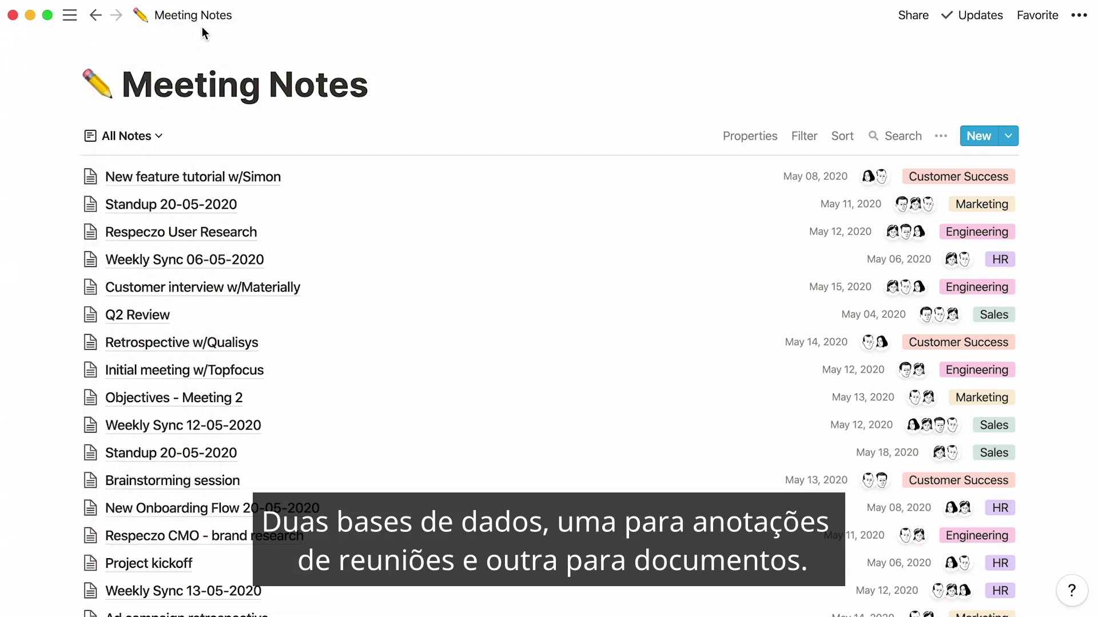
left_click(96, 17)
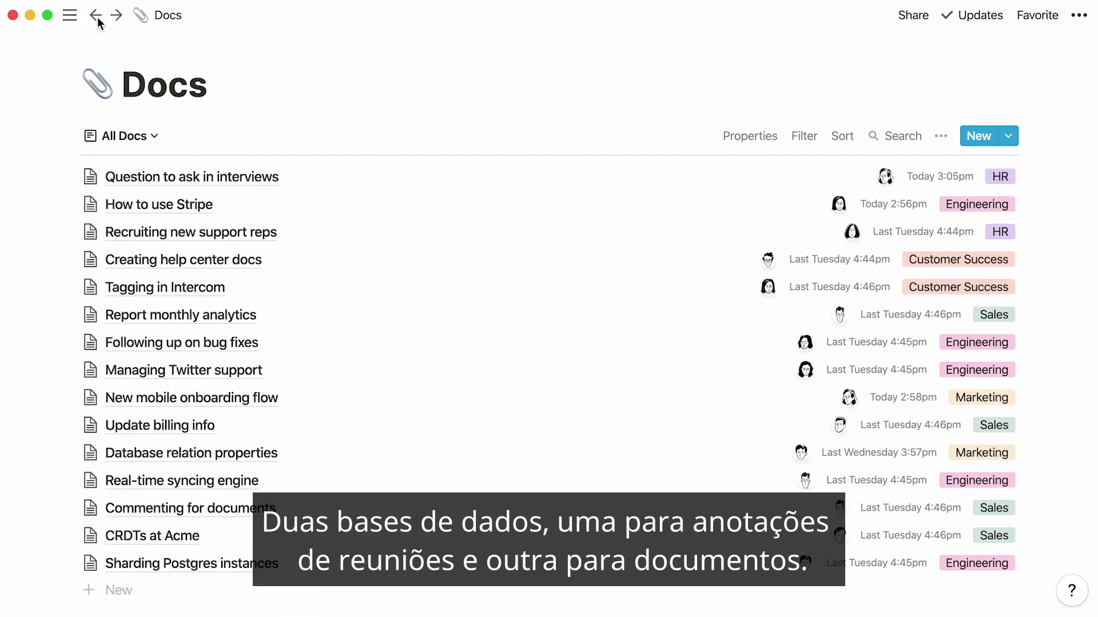
left_click(741, 143)
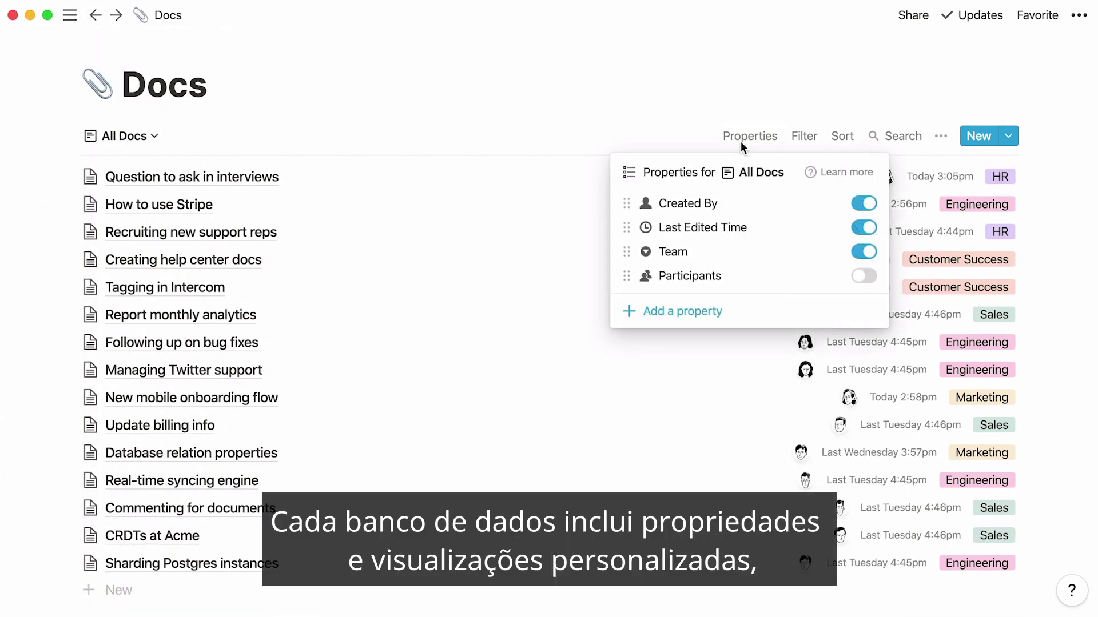
left_click(184, 135)
left_click(154, 136)
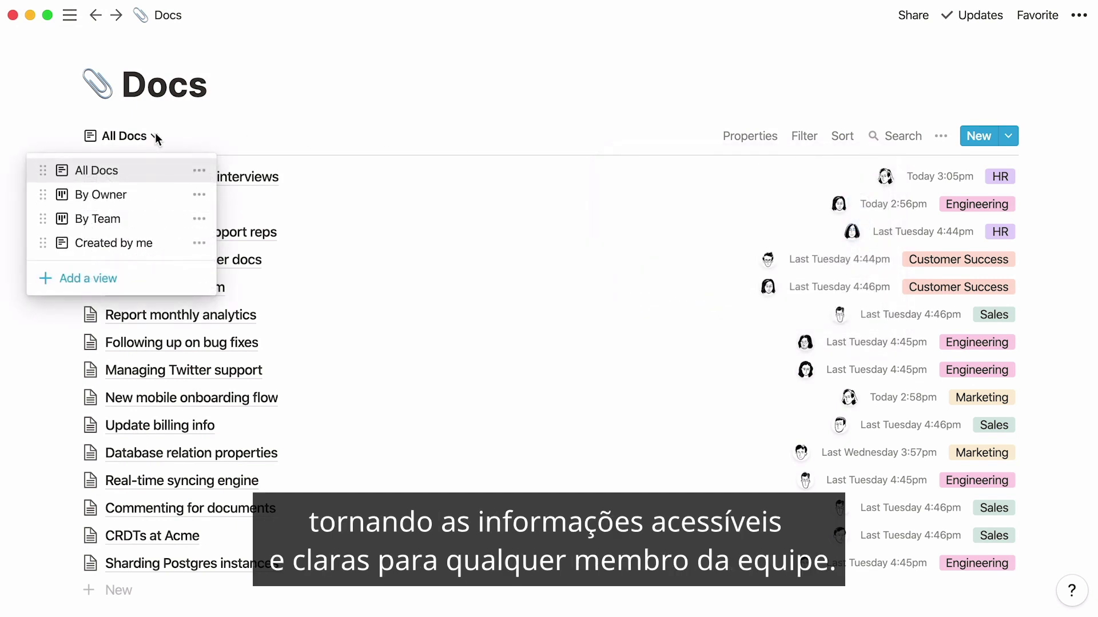
- Open the "New mobile onboarding flow" page in the Docs database and read through its content
left_click(72, 15)
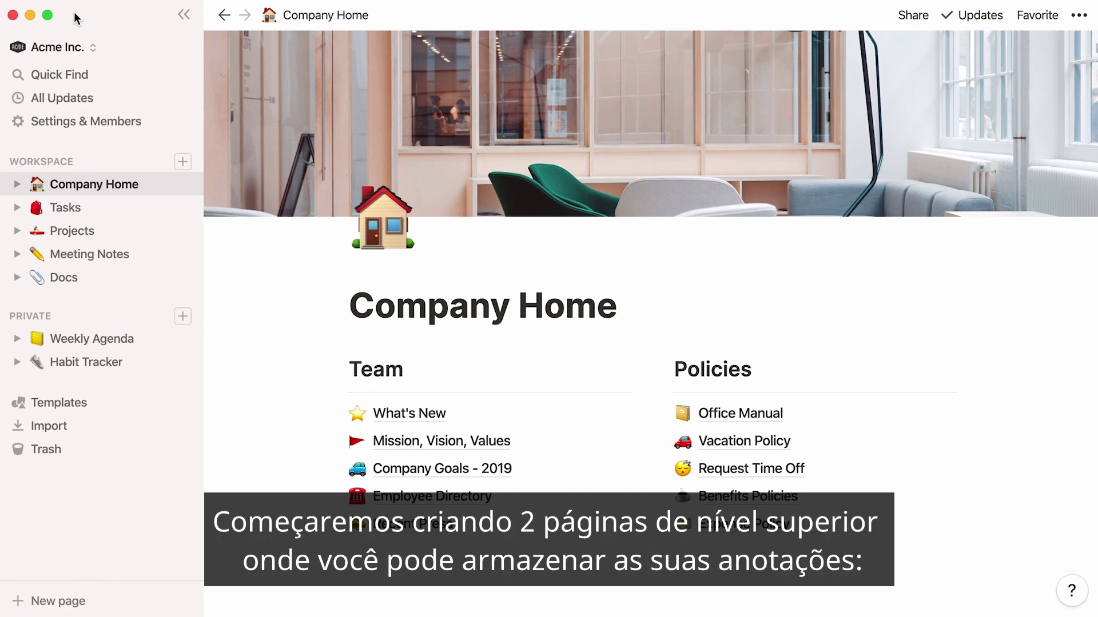
left_click(114, 285)
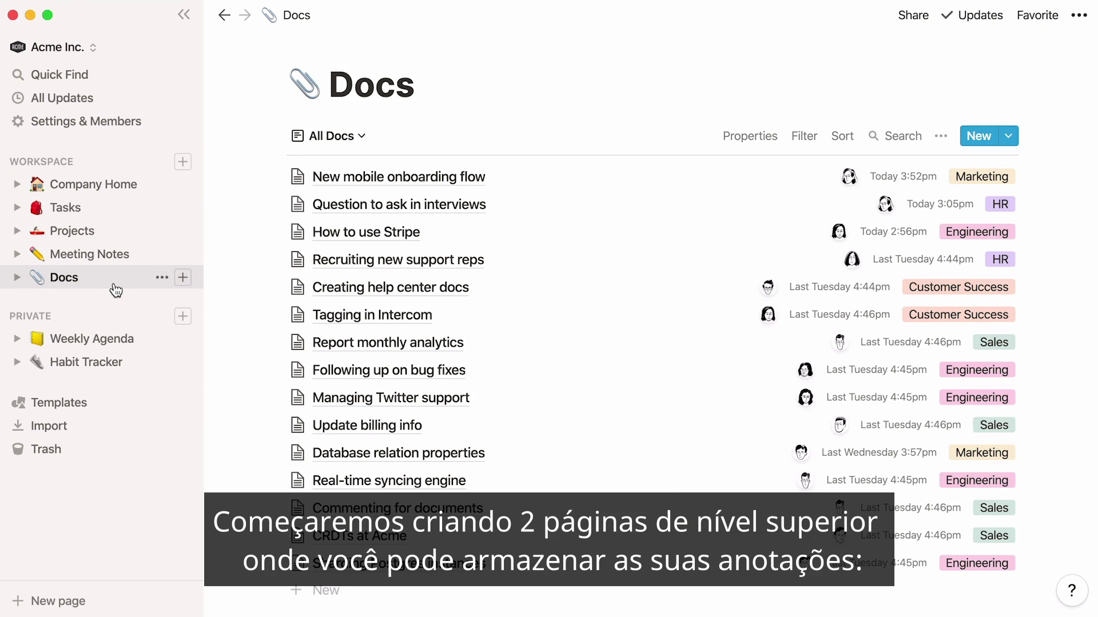
left_click(343, 178)
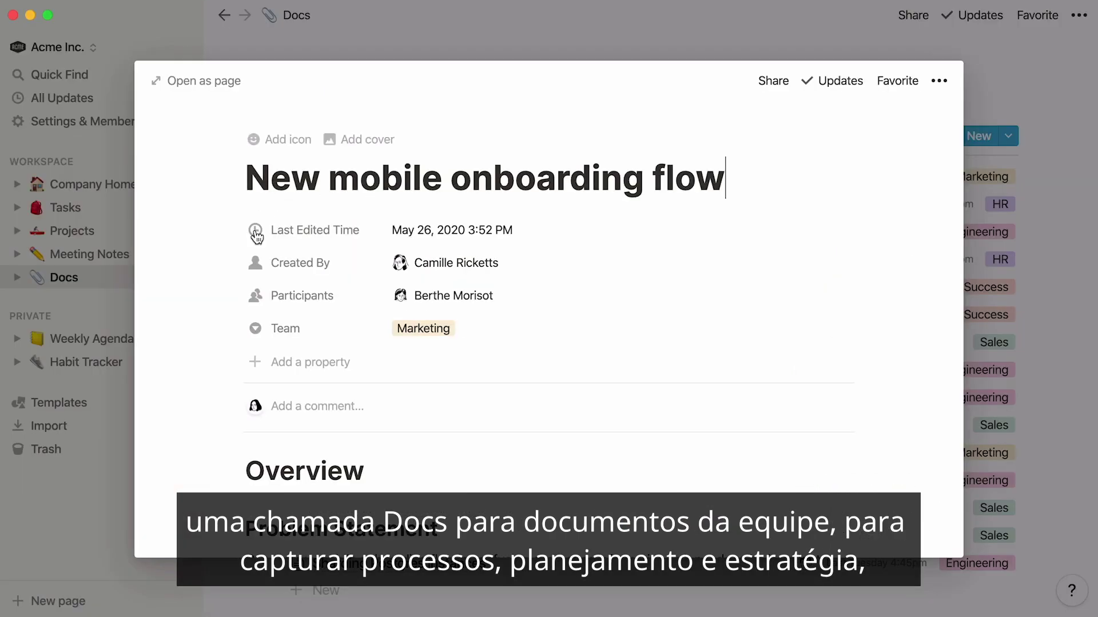
scroll(172, 280, "down", 10)
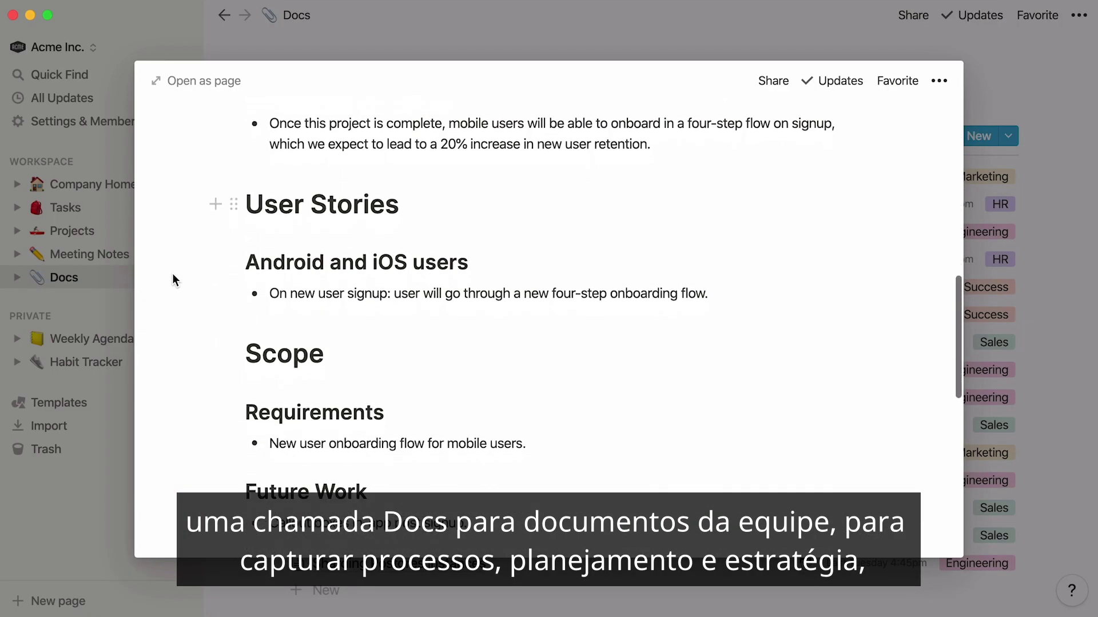
scroll(172, 275, "down", 10)
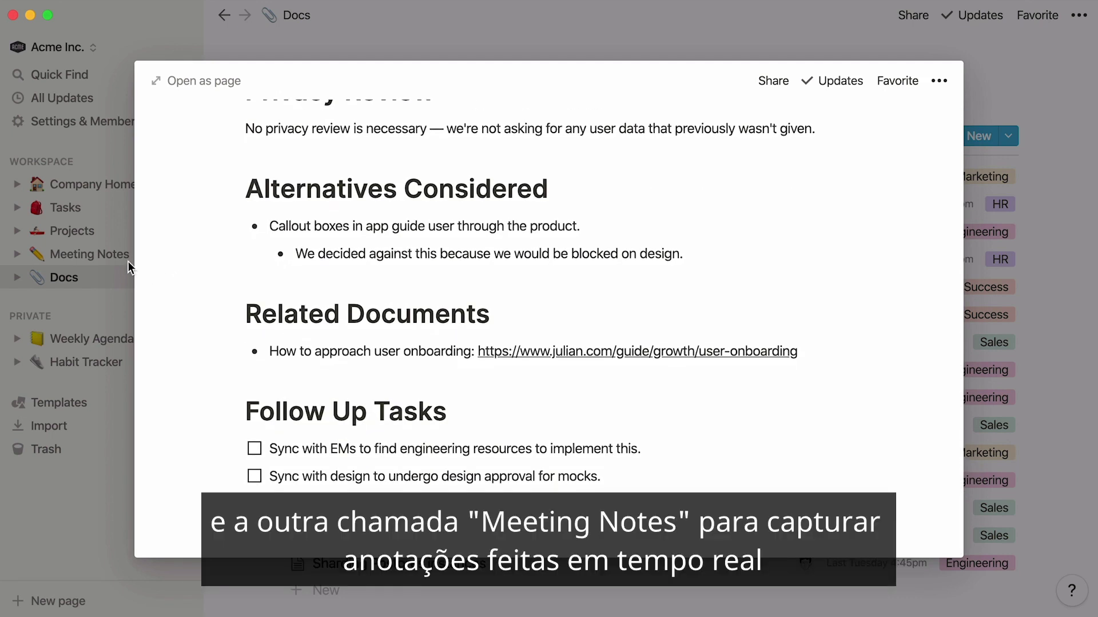
- Open the "Brainstorming session" note in the Meeting Notes database and read through its properties and content
left_click(105, 253)
left_click(321, 177)
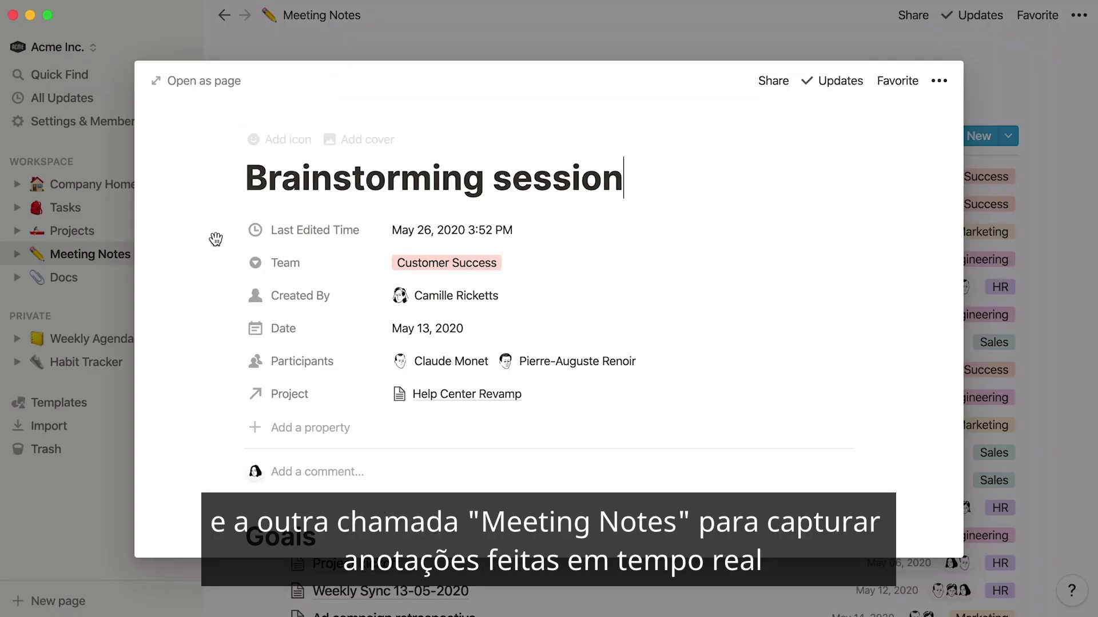
scroll(182, 258, "down", 5)
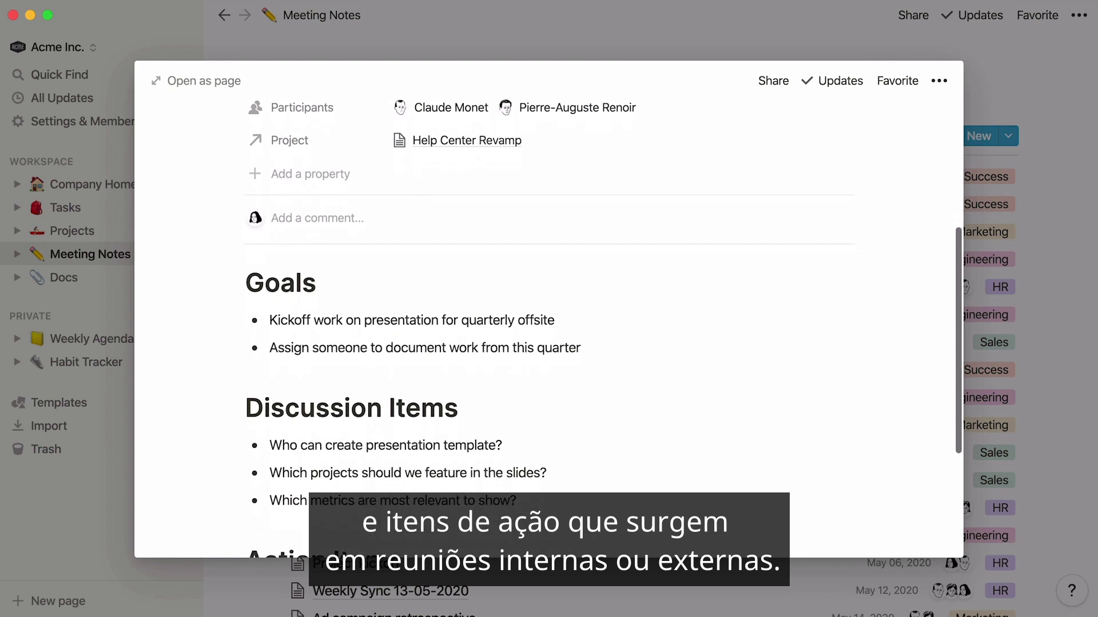
scroll(169, 210, "down", 4)
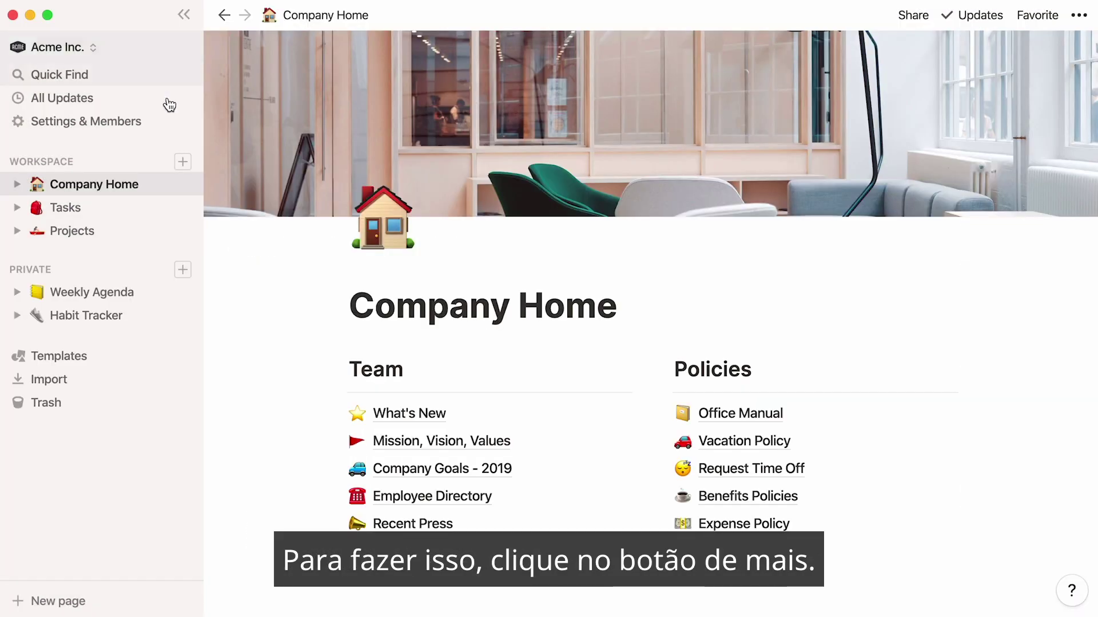
- Add a new top-level workspace page based on the Docs template from the Engineering category
left_click(183, 163)
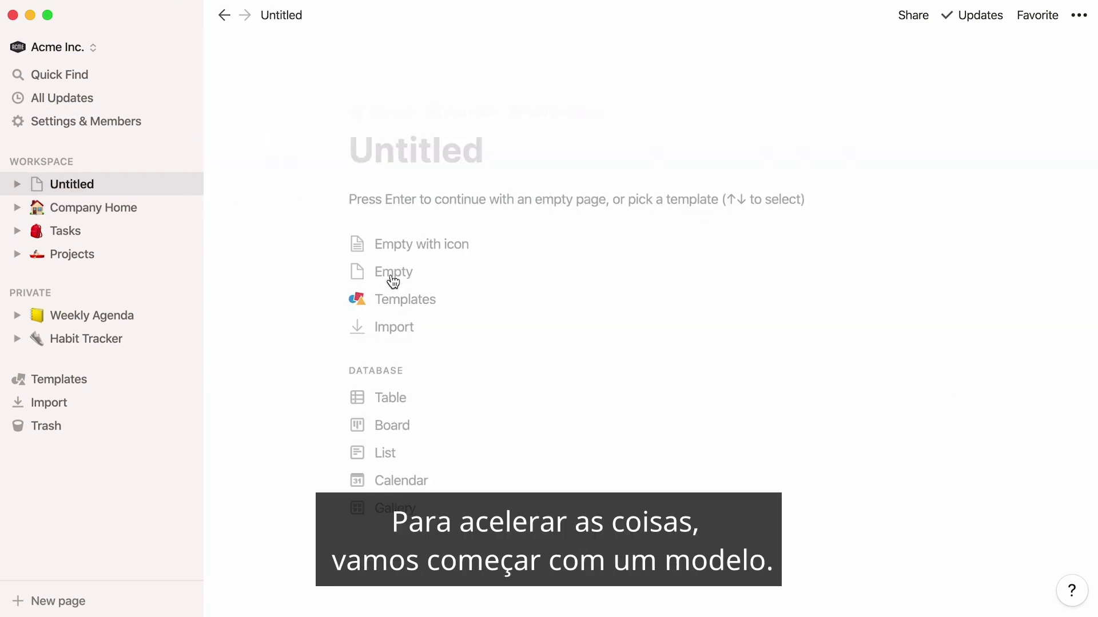
left_click(455, 307)
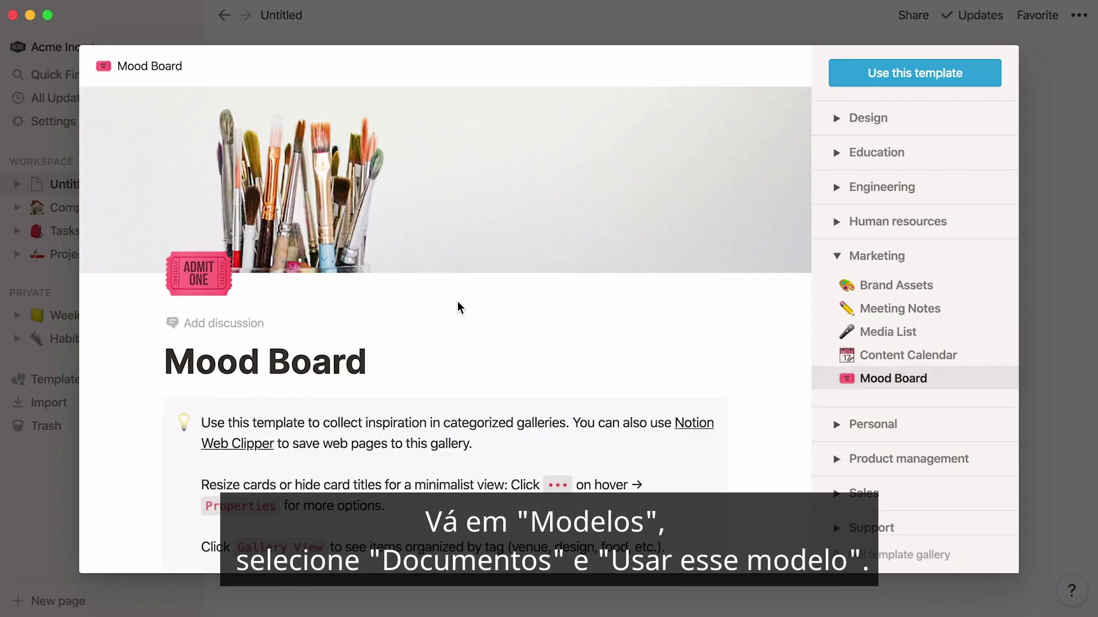
left_click(833, 188)
left_click(825, 288)
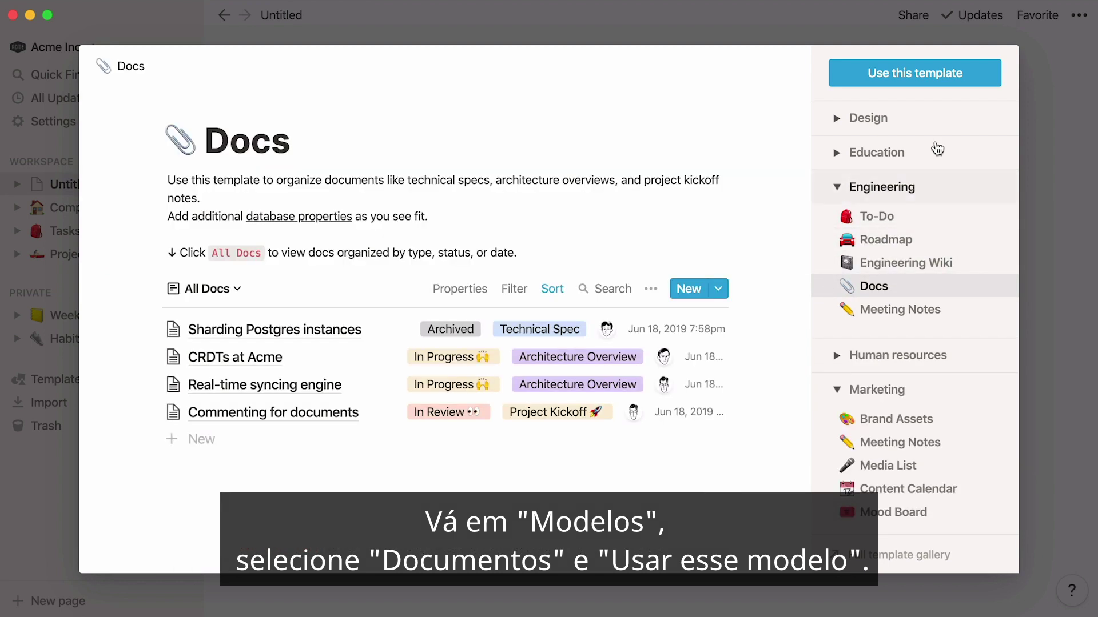
left_click(980, 84)
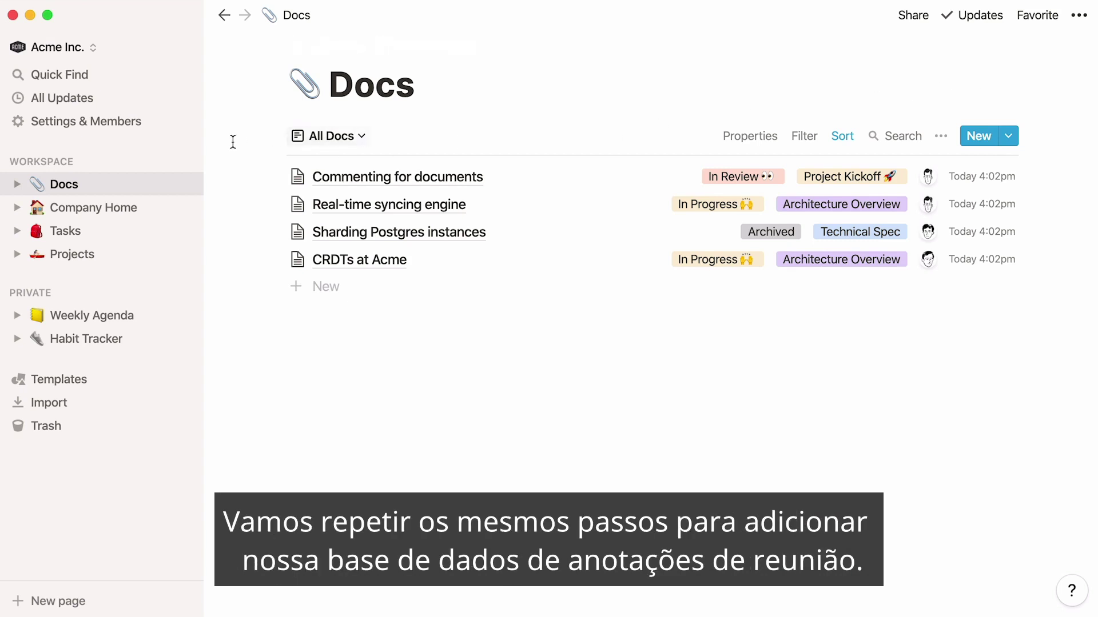
- Add another top-level workspace page based on the Meeting Notes template from the Human resources category
left_click(189, 161)
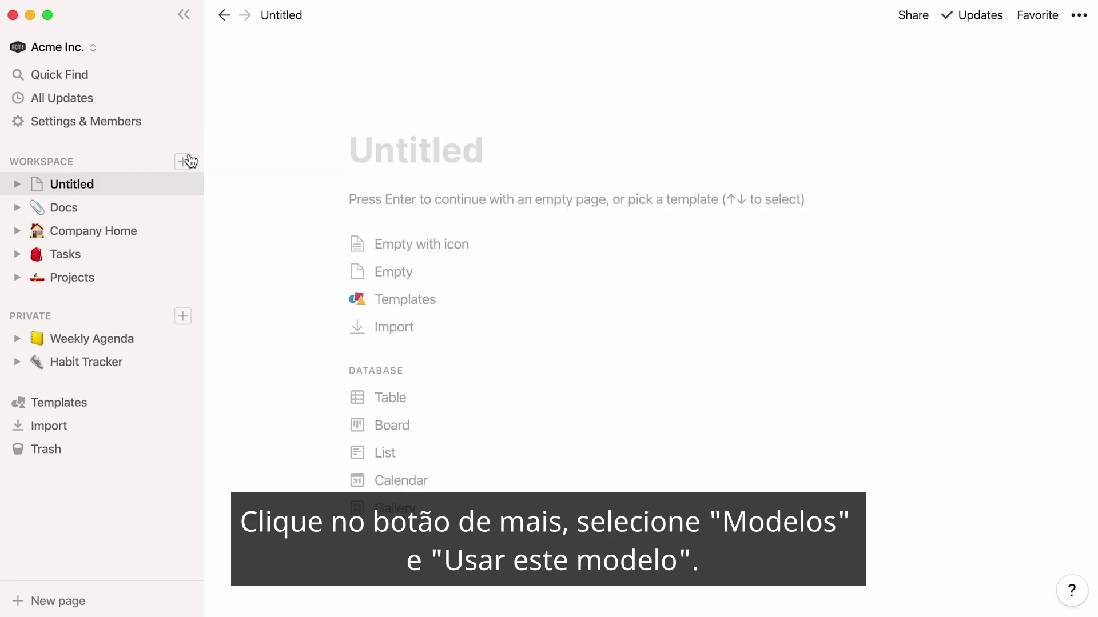
left_click(446, 301)
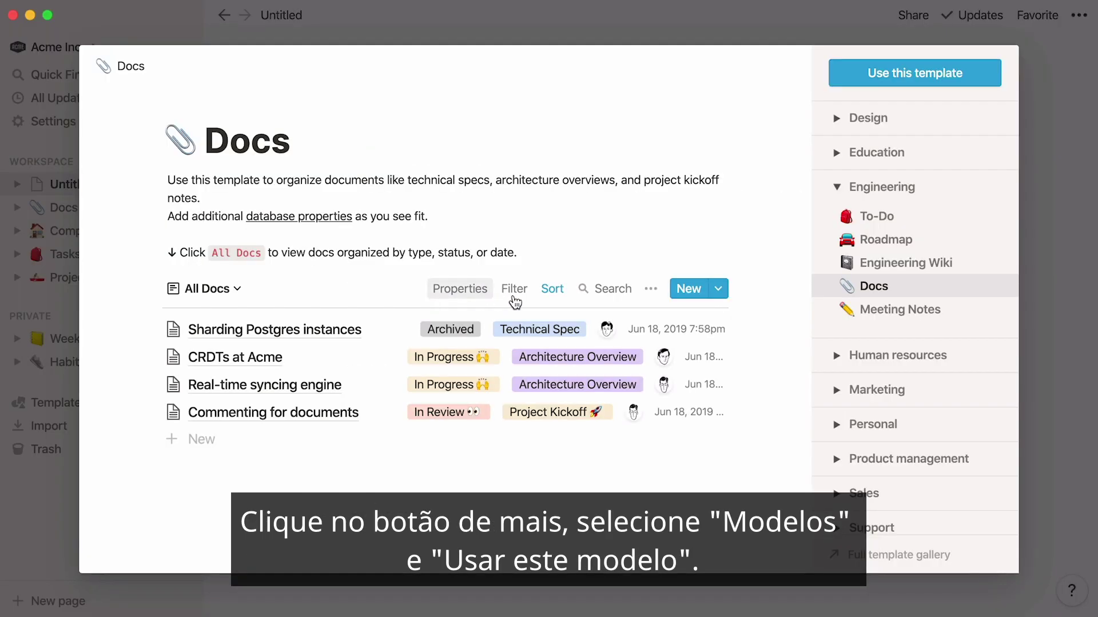
left_click(833, 355)
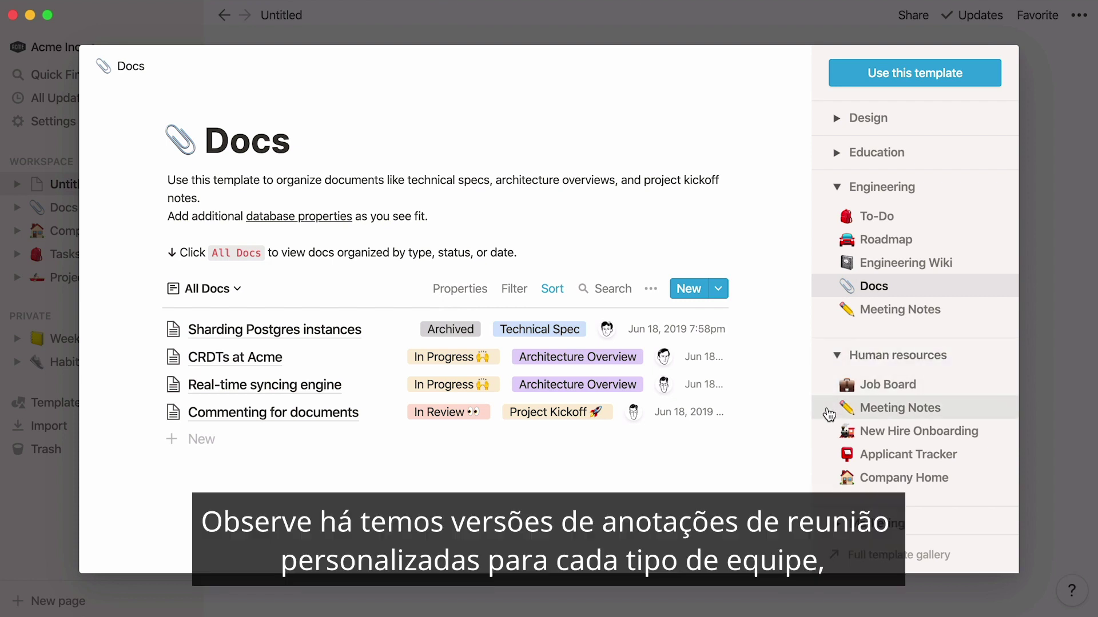
left_click(830, 408)
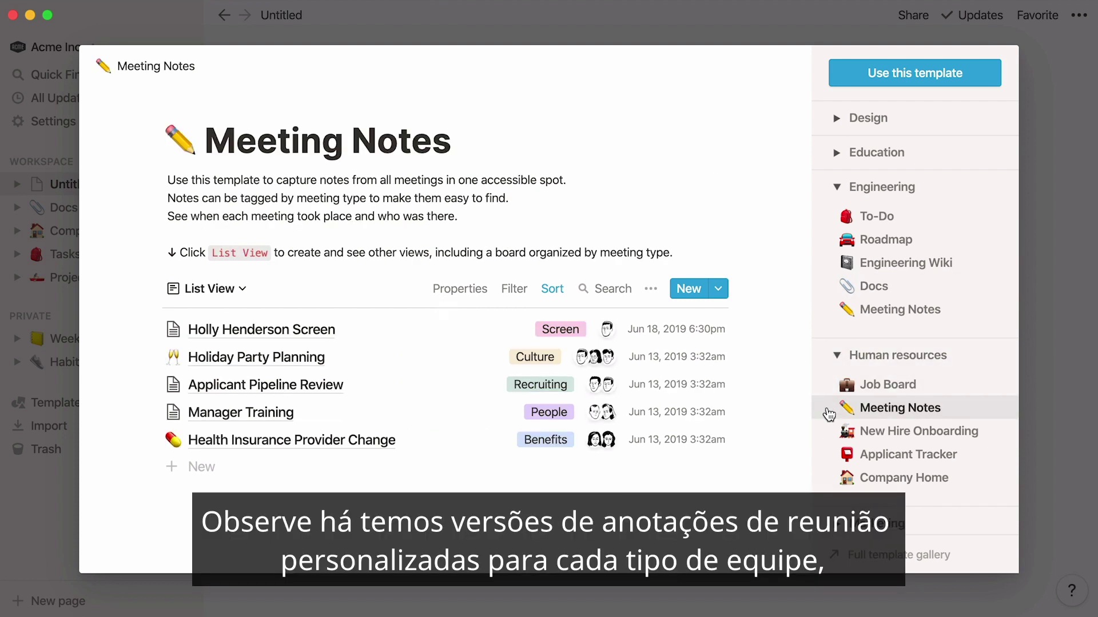
left_click(978, 73)
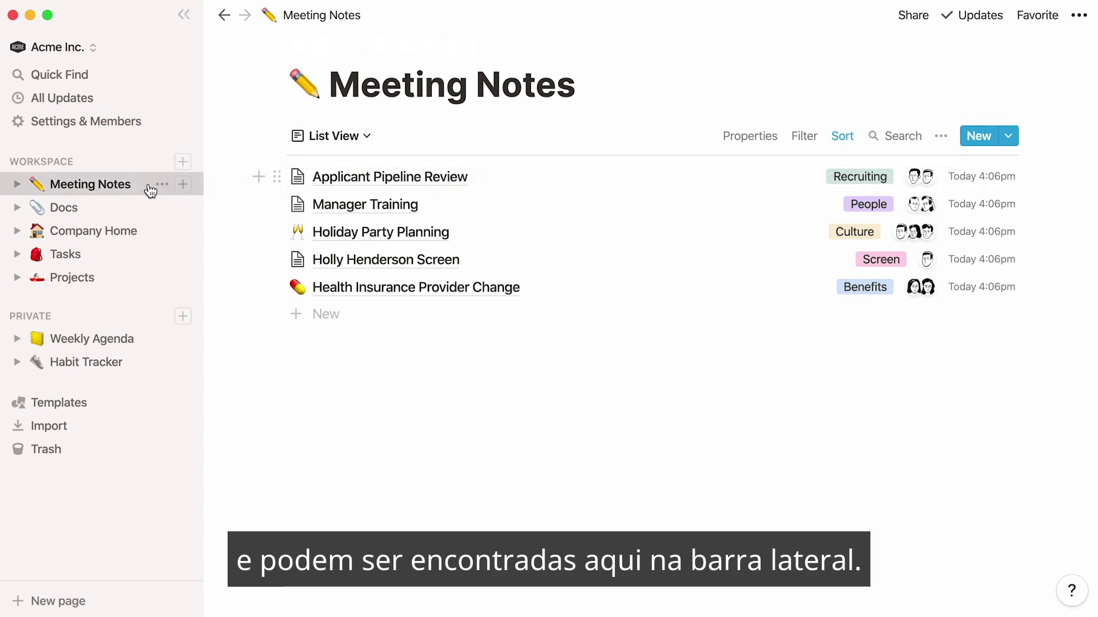
- Open the Docs database at full width and check the creator of "New mobile onboarding flow" and the database's properties
left_click(132, 207)
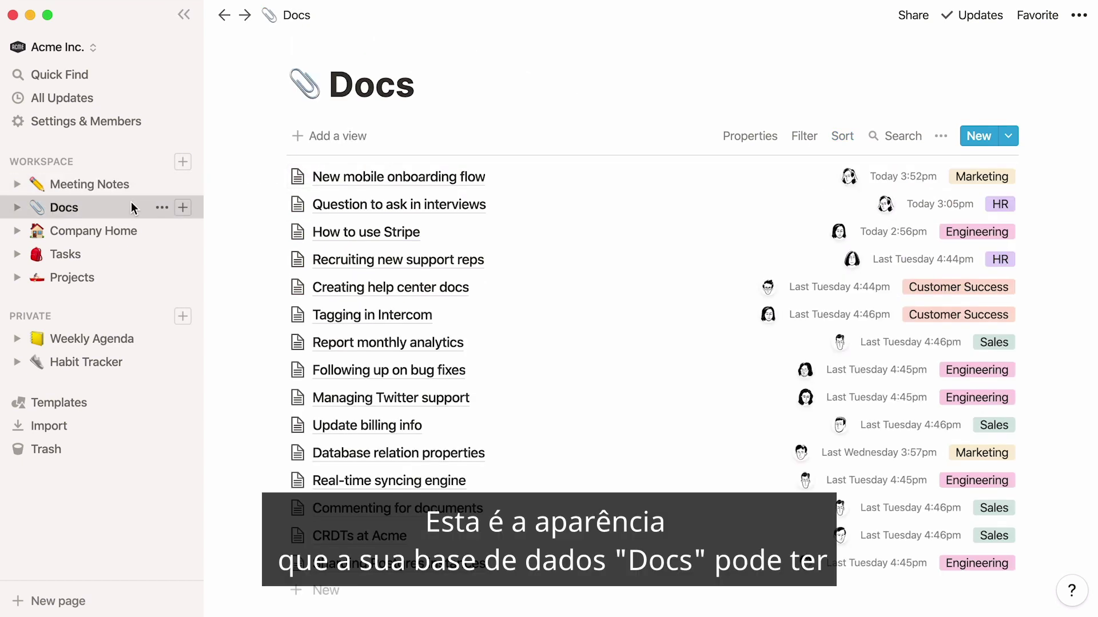
left_click(184, 15)
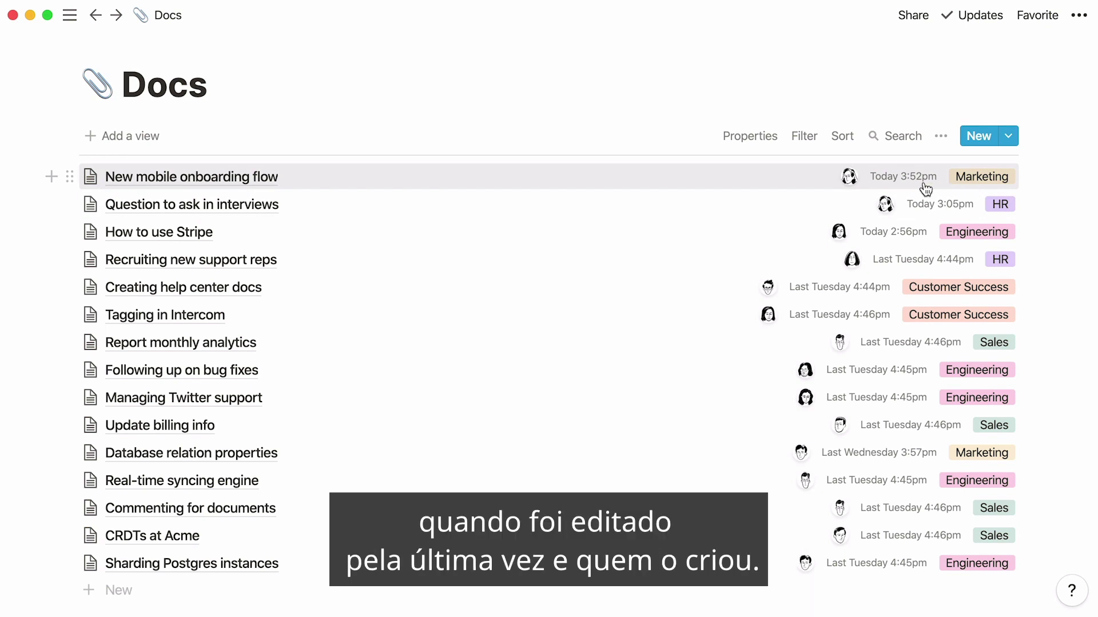
mouse_move(852, 181)
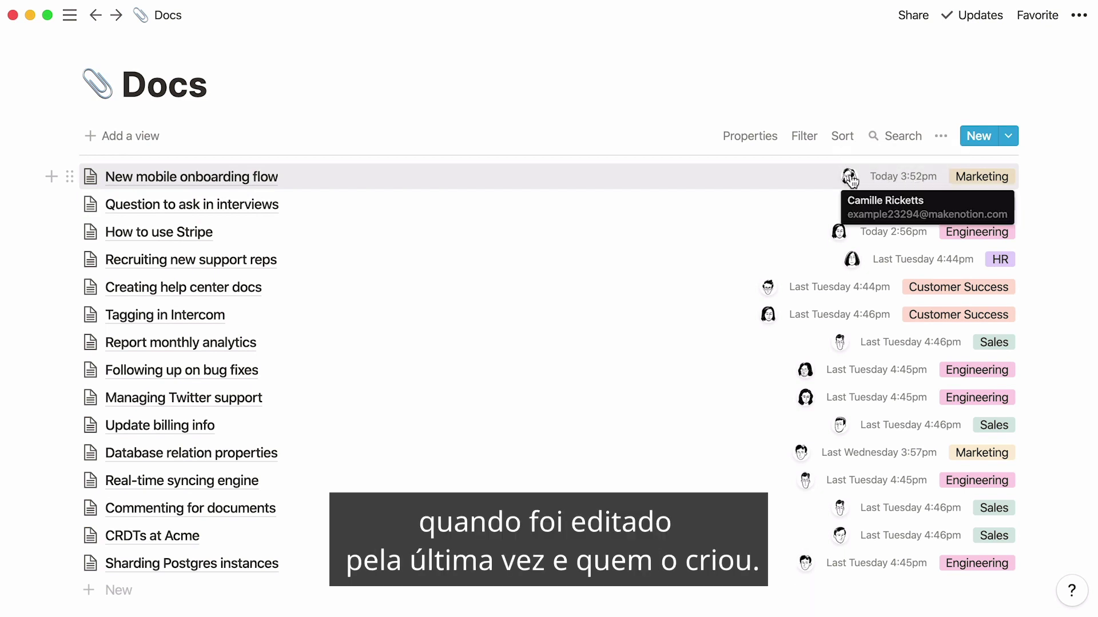
left_click(763, 143)
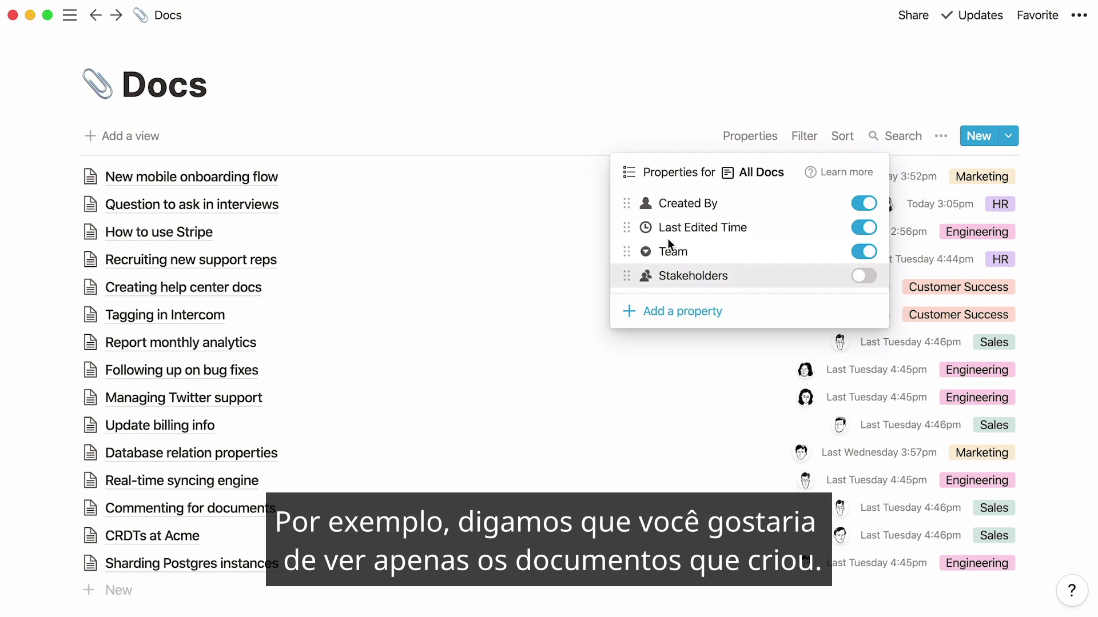
- Add a List view named "Created by Me" to the Docs database
left_click(134, 130)
left_click(135, 130)
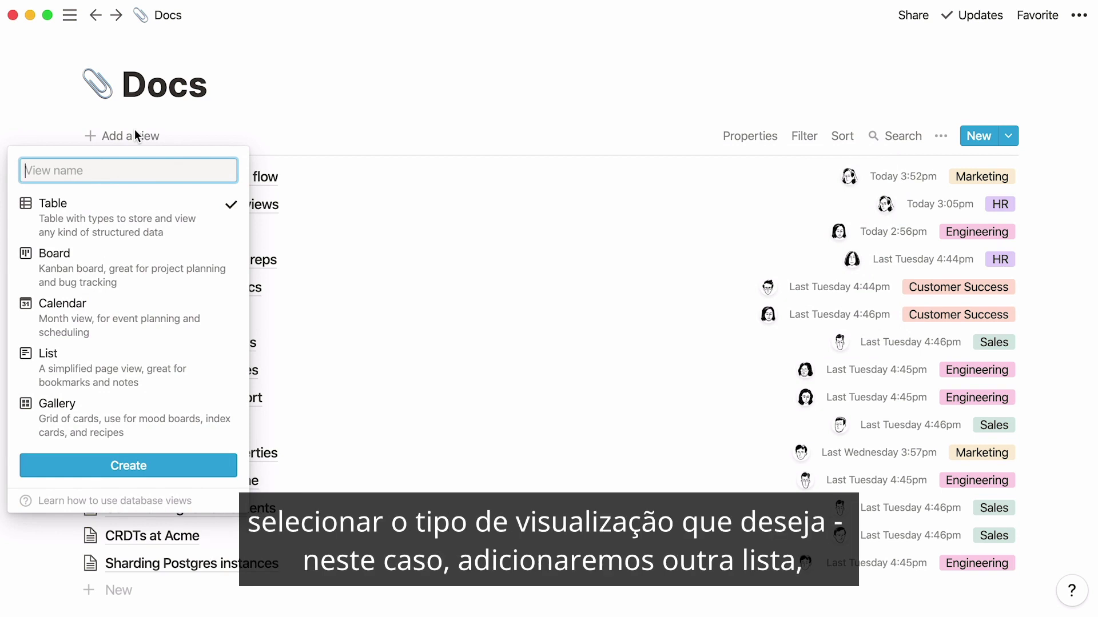
left_click(159, 367)
type("Created by Me")
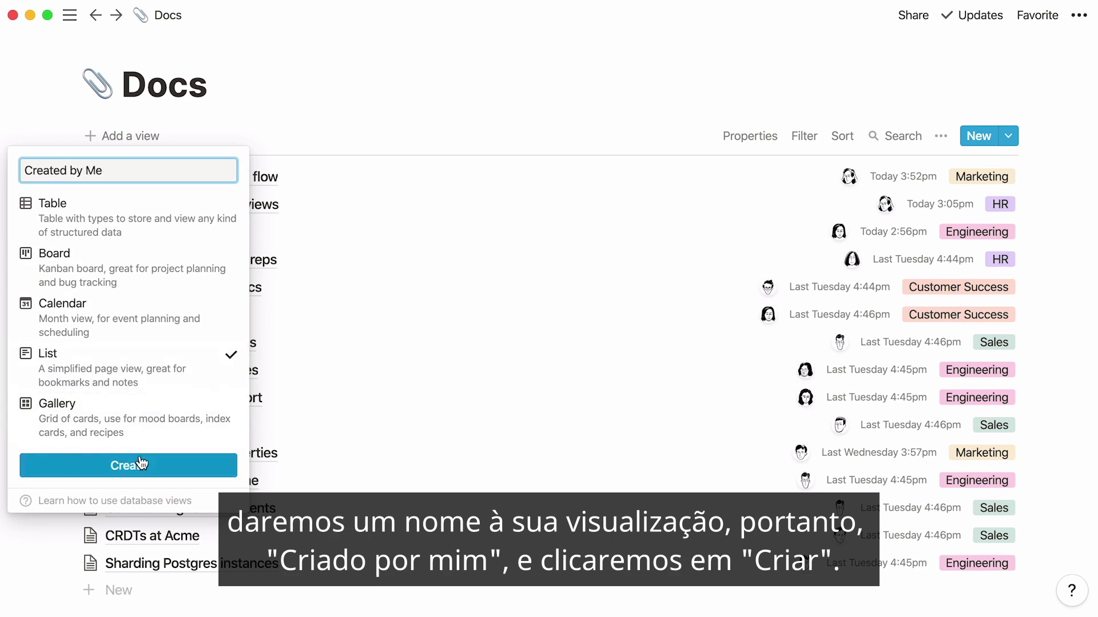
left_click(141, 464)
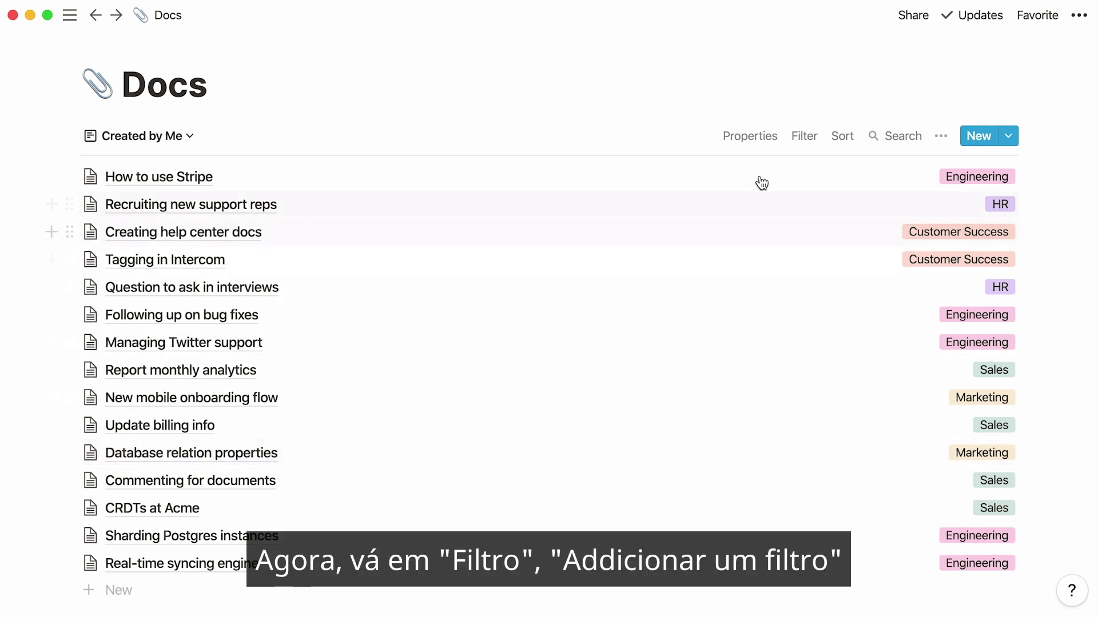
- Filter the "Created by Me" view so that Created By contains Me
left_click(803, 146)
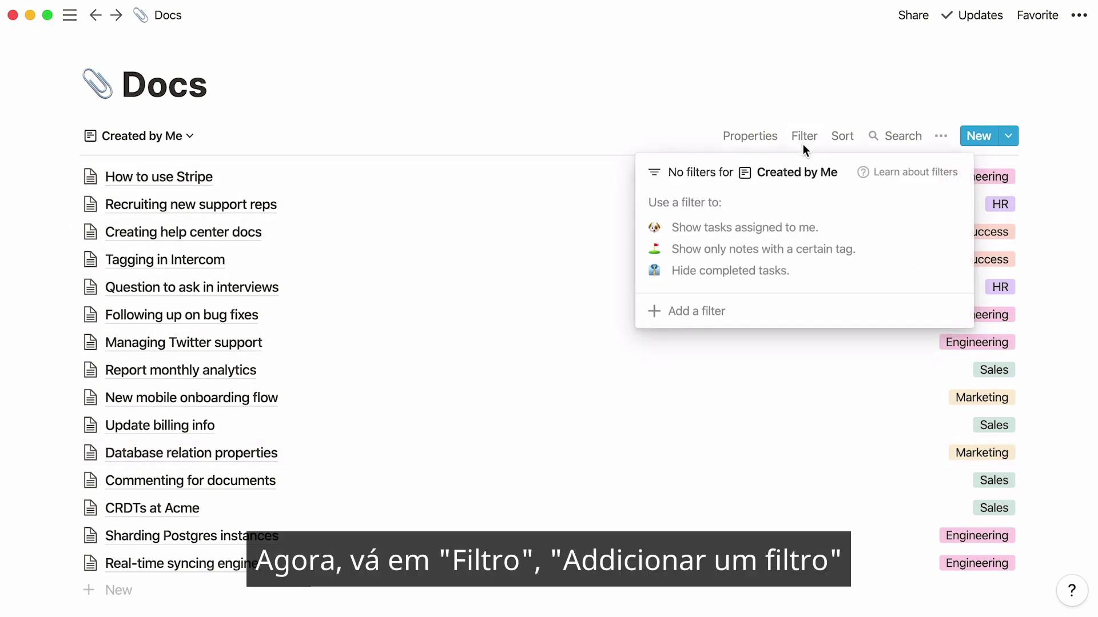
left_click(699, 315)
left_click(734, 212)
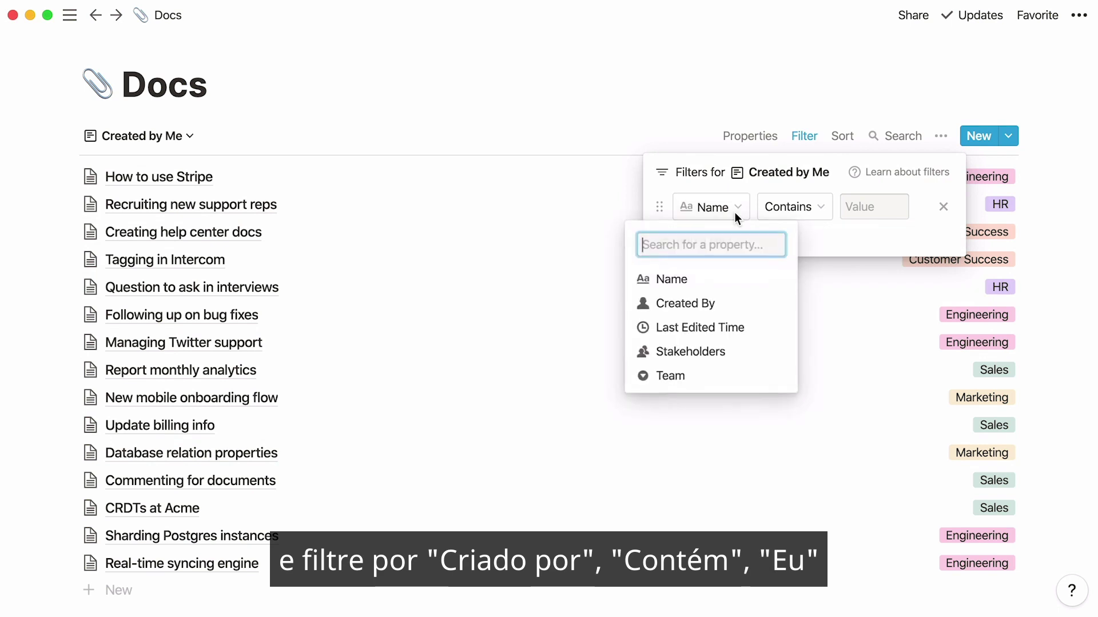
left_click(735, 300)
left_click(858, 216)
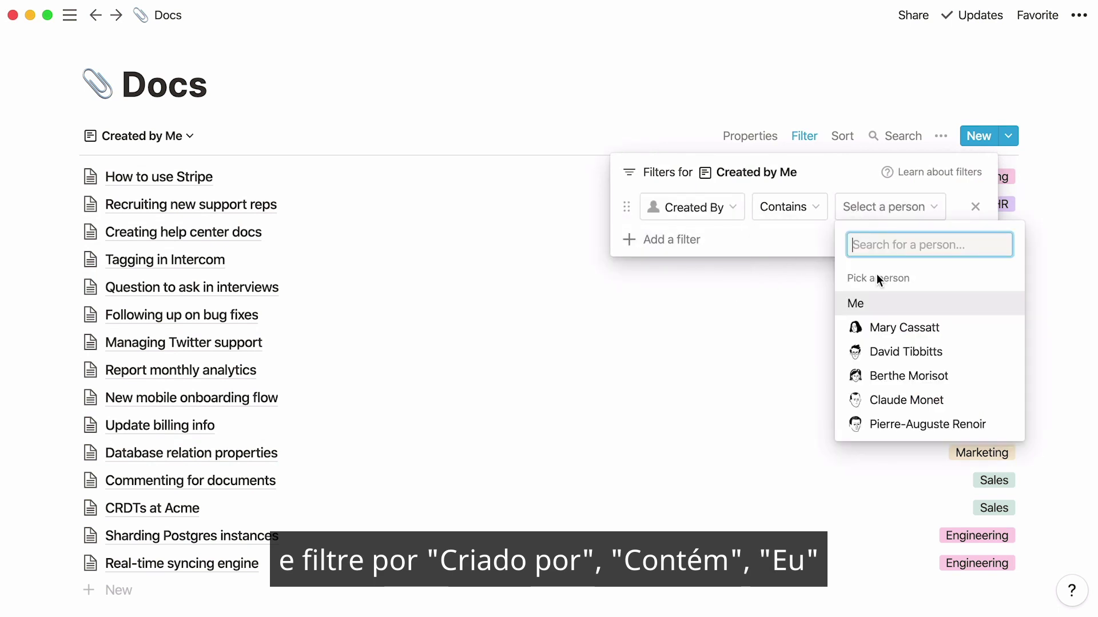
left_click(886, 304)
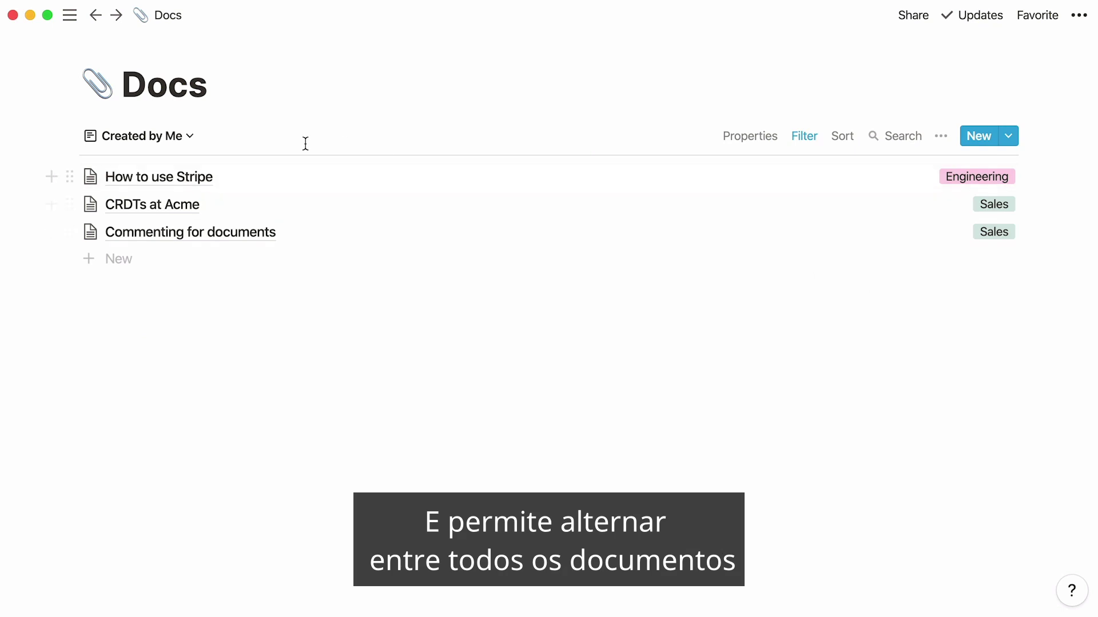
- Switch the Docs database to the All Docs view and back to the Created by Me view to compare them
left_click(184, 137)
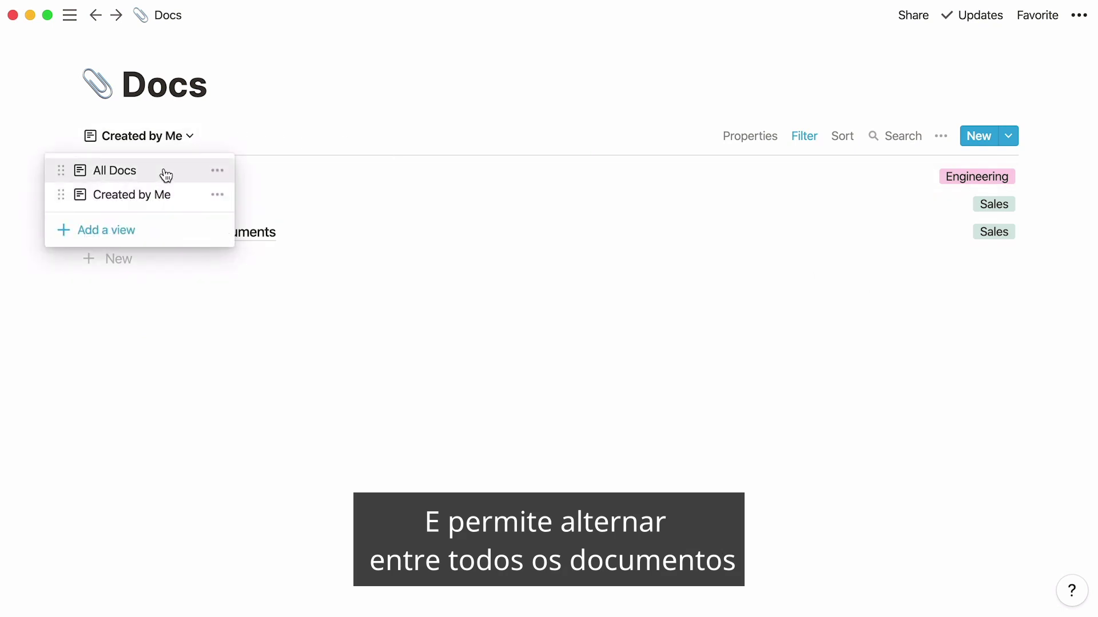
left_click(167, 171)
left_click(156, 137)
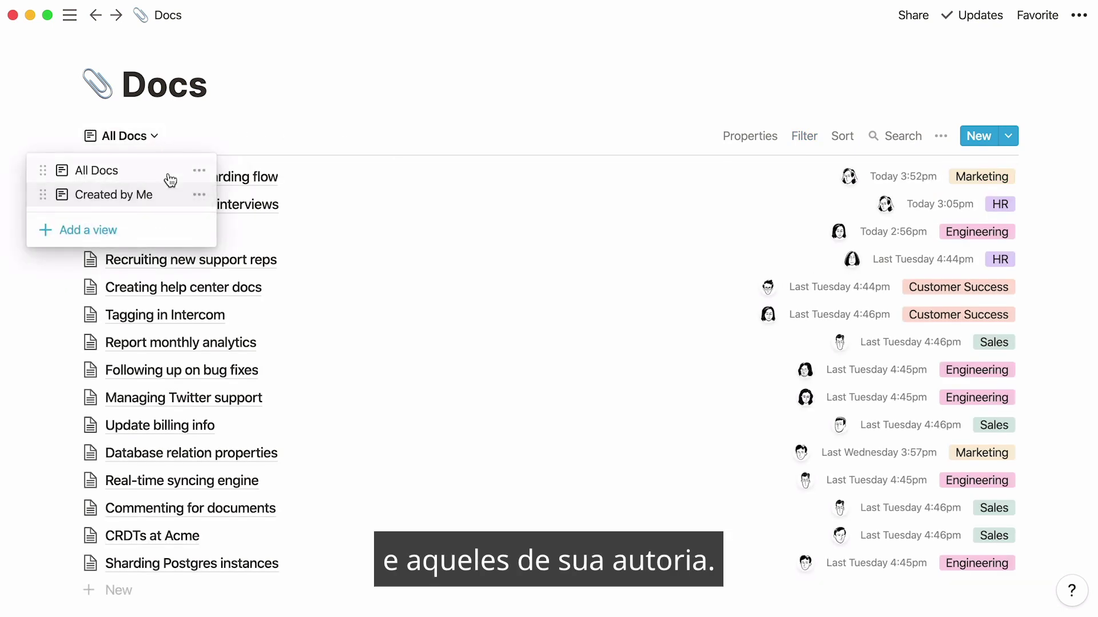
left_click(172, 195)
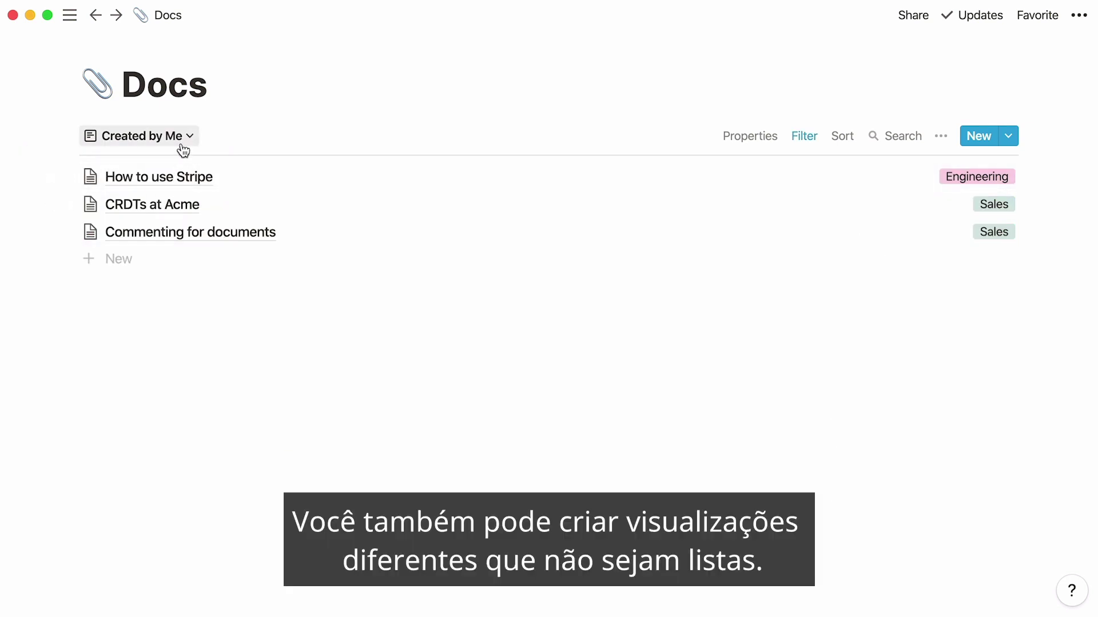
- Add a Board view named "By Team" to the Docs database and group it by Team
left_click(183, 149)
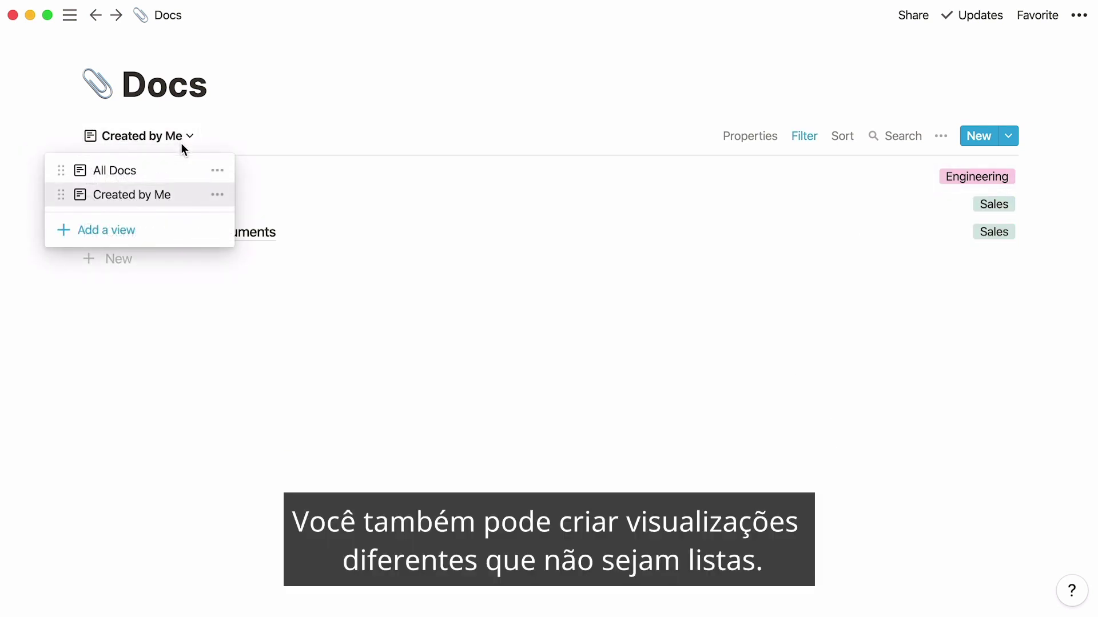
left_click(148, 230)
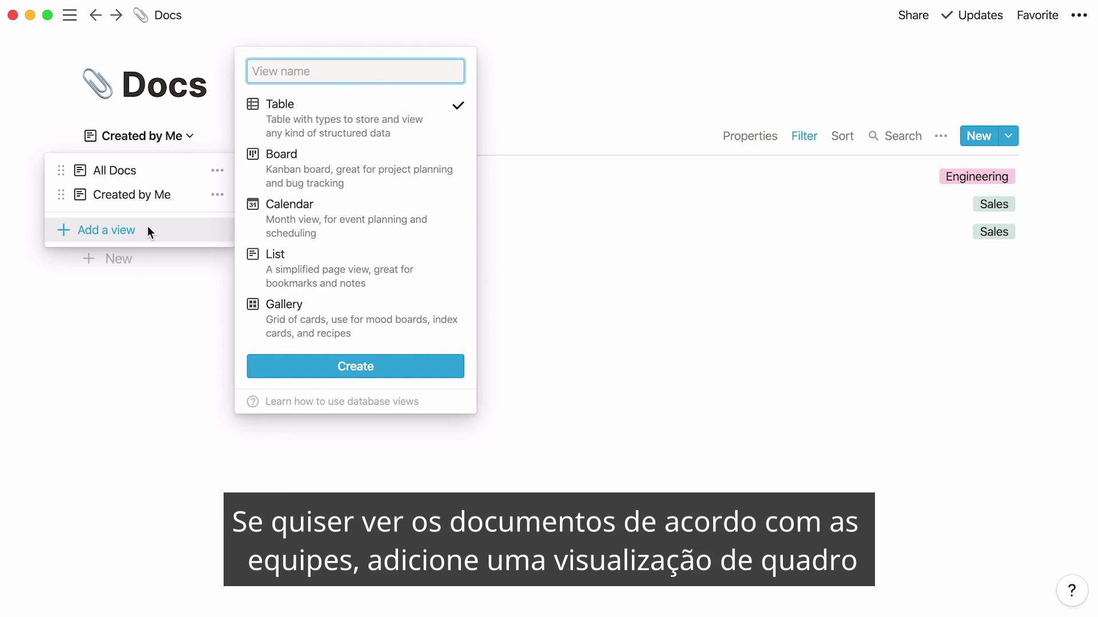
left_click(279, 182)
type("By Team")
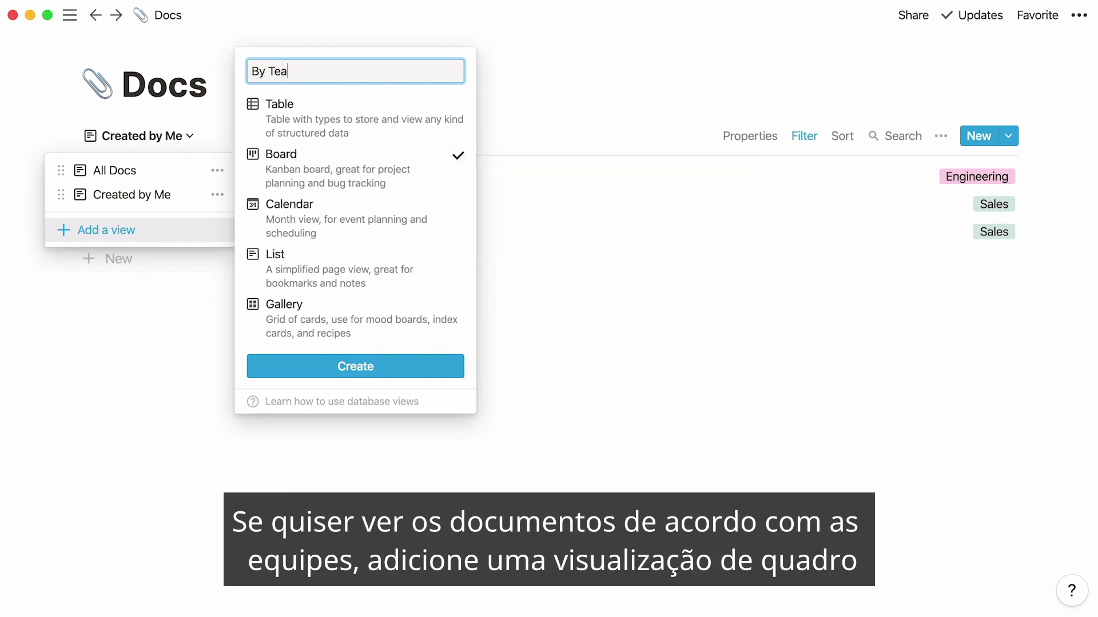
left_click(280, 366)
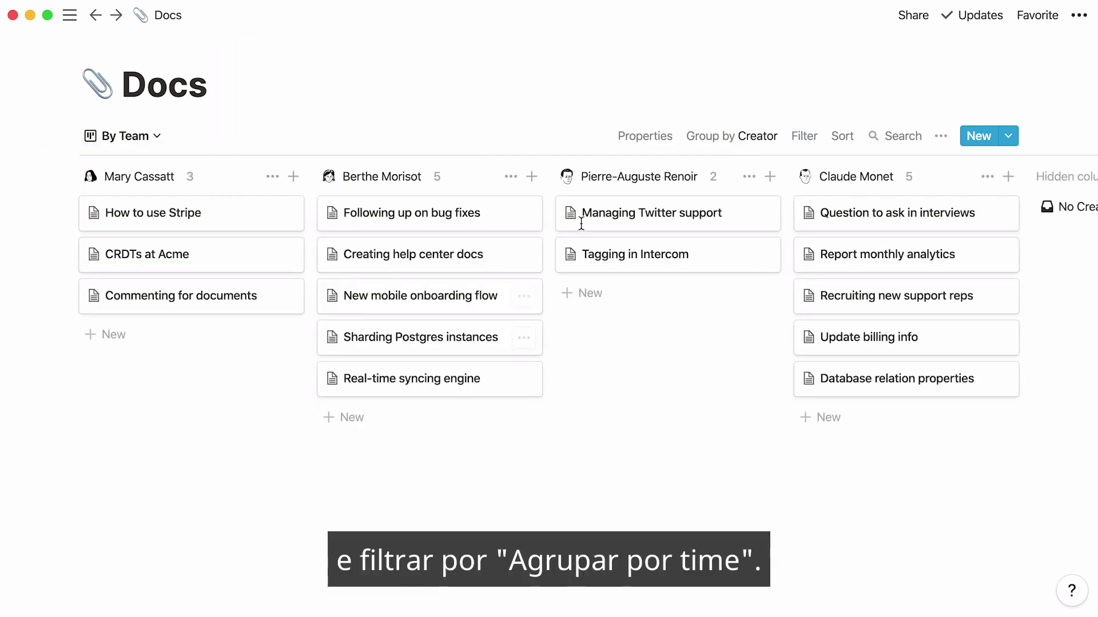
left_click(730, 142)
left_click(731, 191)
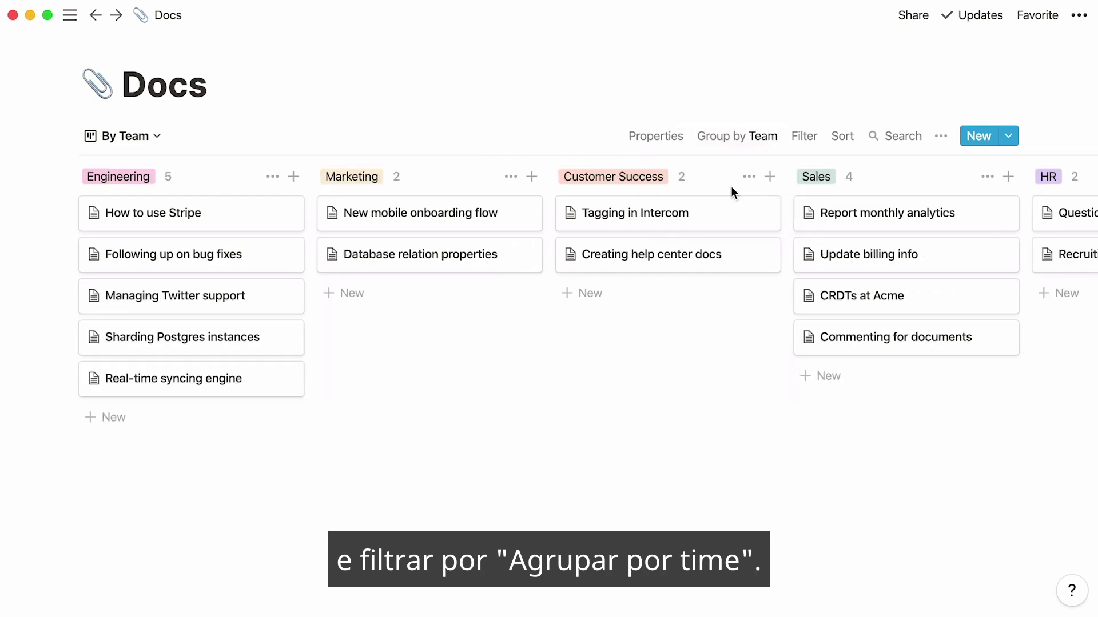
- Add another Board view named "By Creator" to the Docs database
left_click(153, 135)
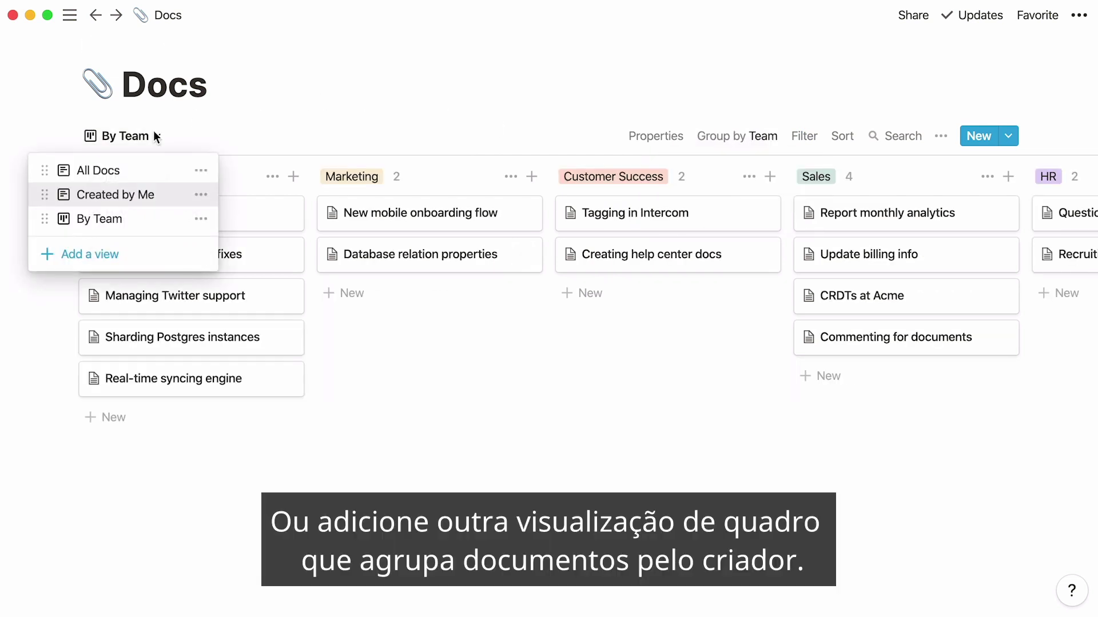
left_click(136, 252)
left_click(313, 181)
type("By Creator")
left_click(348, 390)
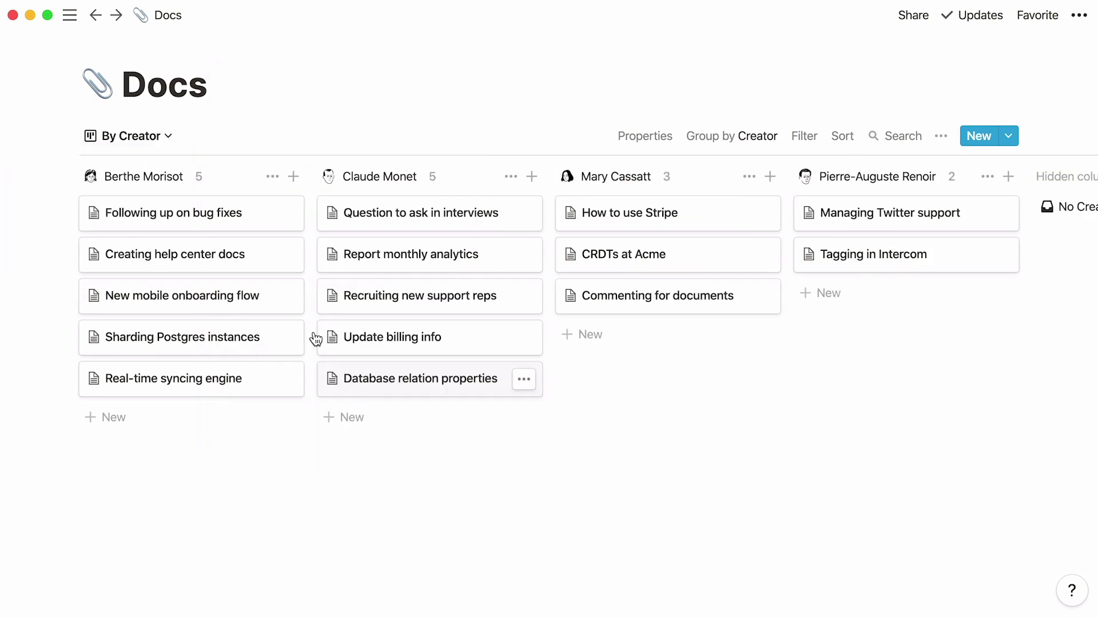
- Return to the All Docs view and expand the Docs entry in the workspace page list to show its views
left_click(170, 140)
left_click(169, 171)
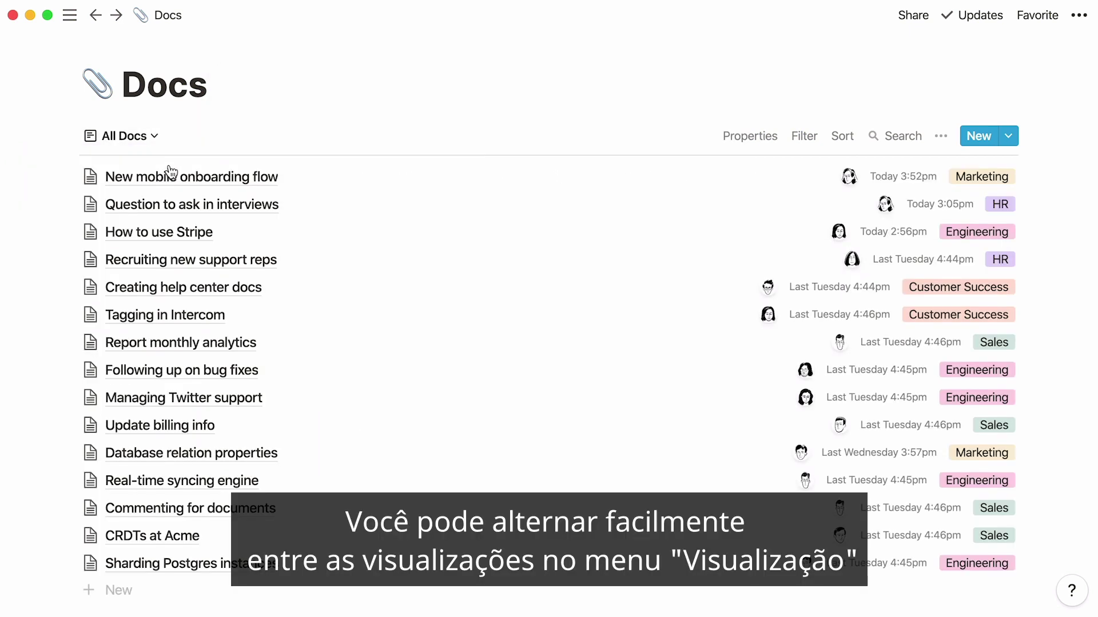
left_click(69, 17)
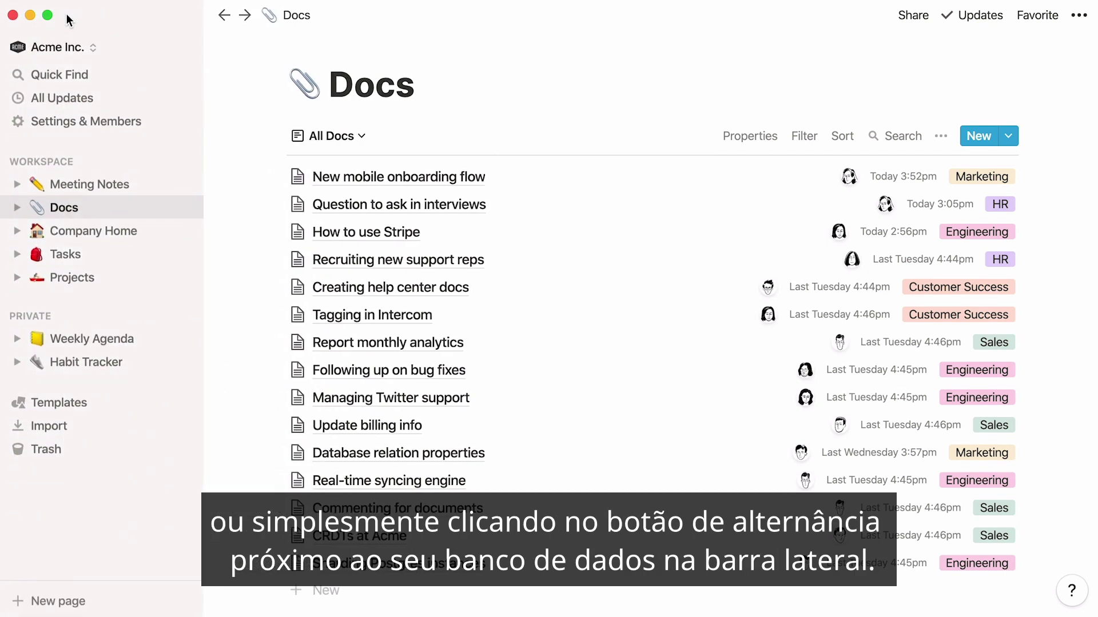
left_click(17, 208)
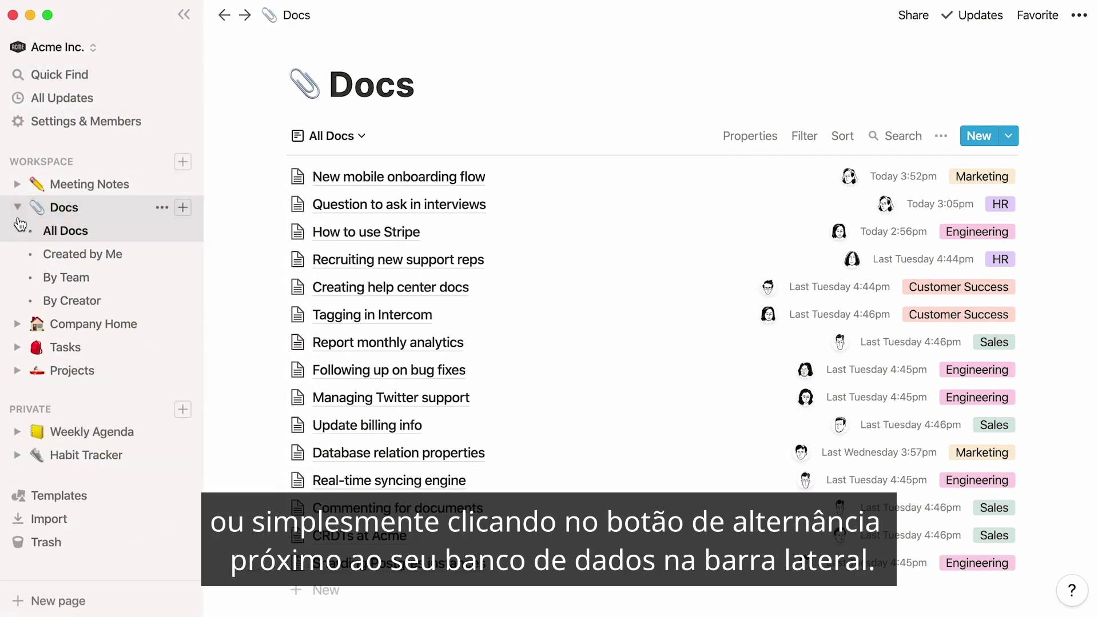
left_click(15, 280)
left_click(15, 239)
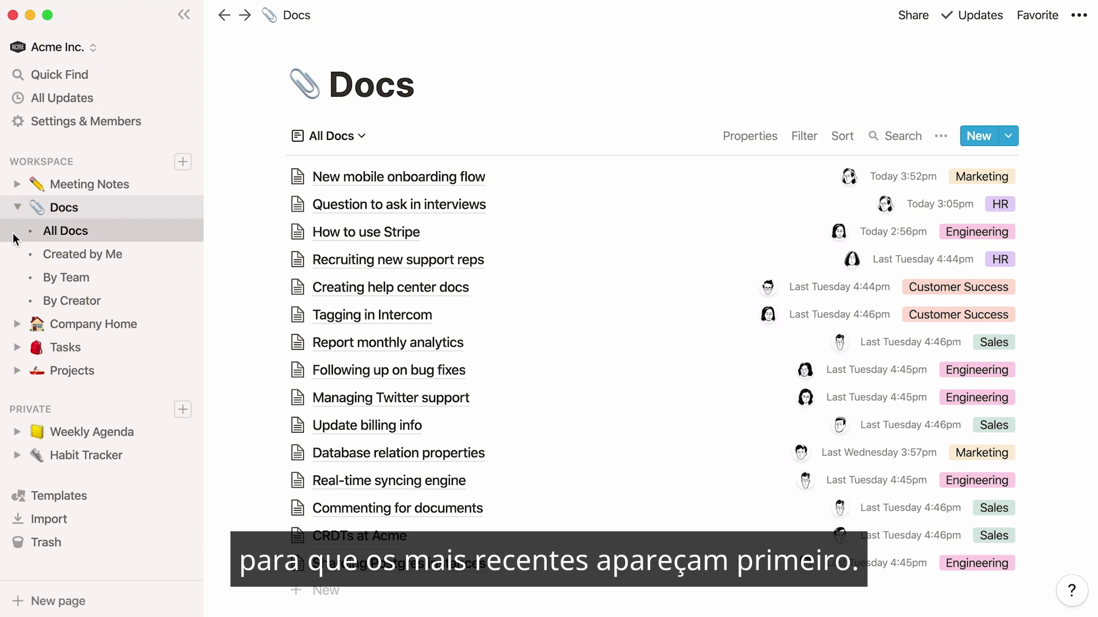
- Sort the All Docs view by Last Edited Time in descending order
left_click(852, 137)
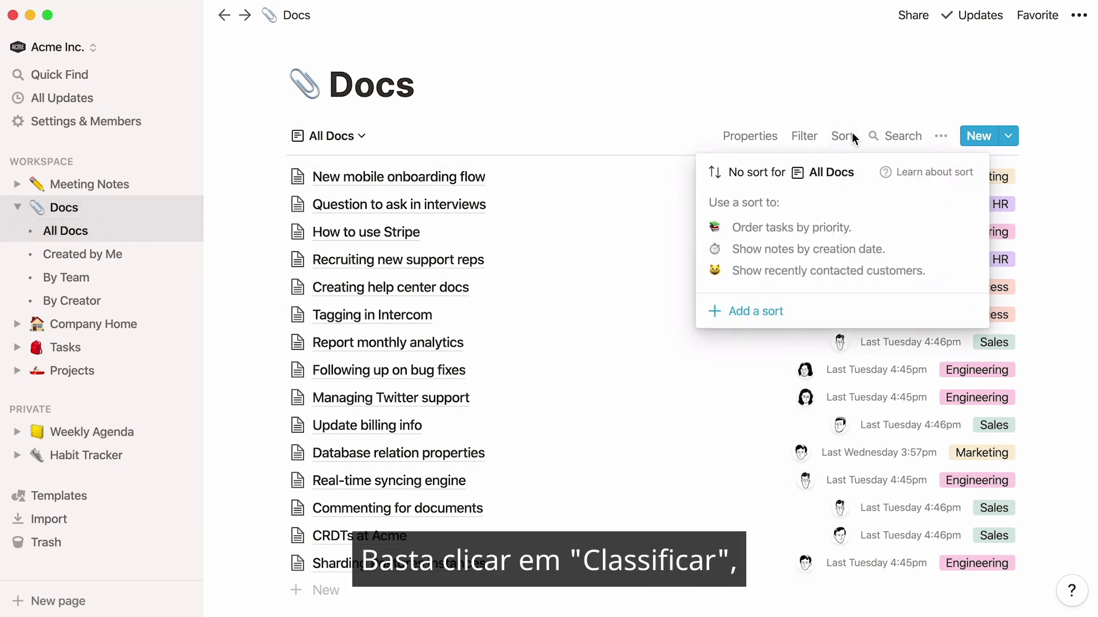
left_click(750, 306)
left_click(769, 208)
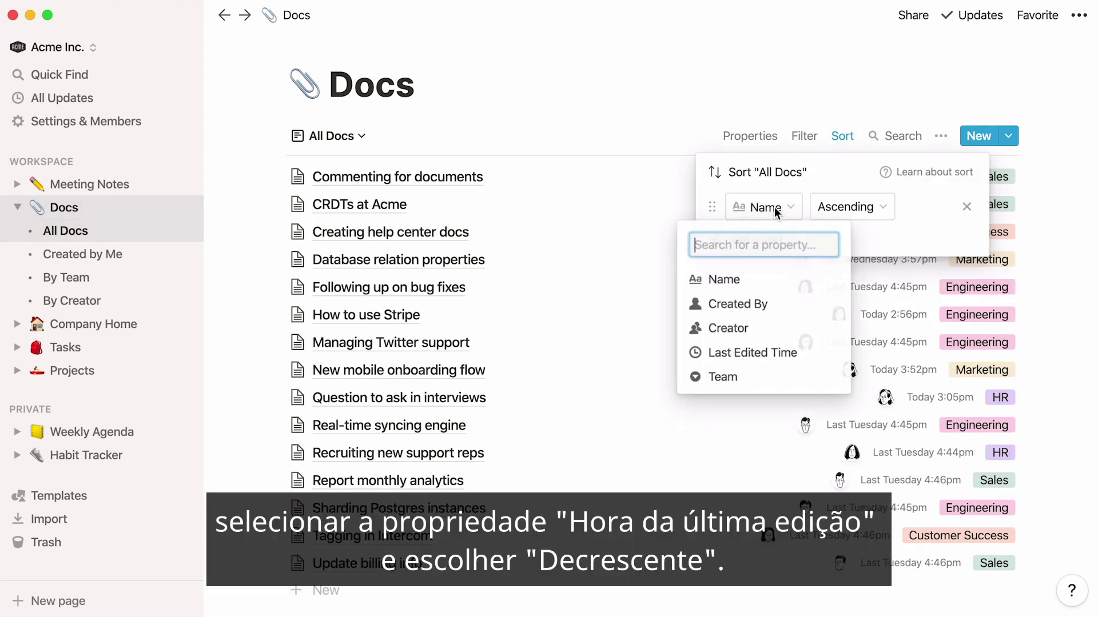
left_click(806, 351)
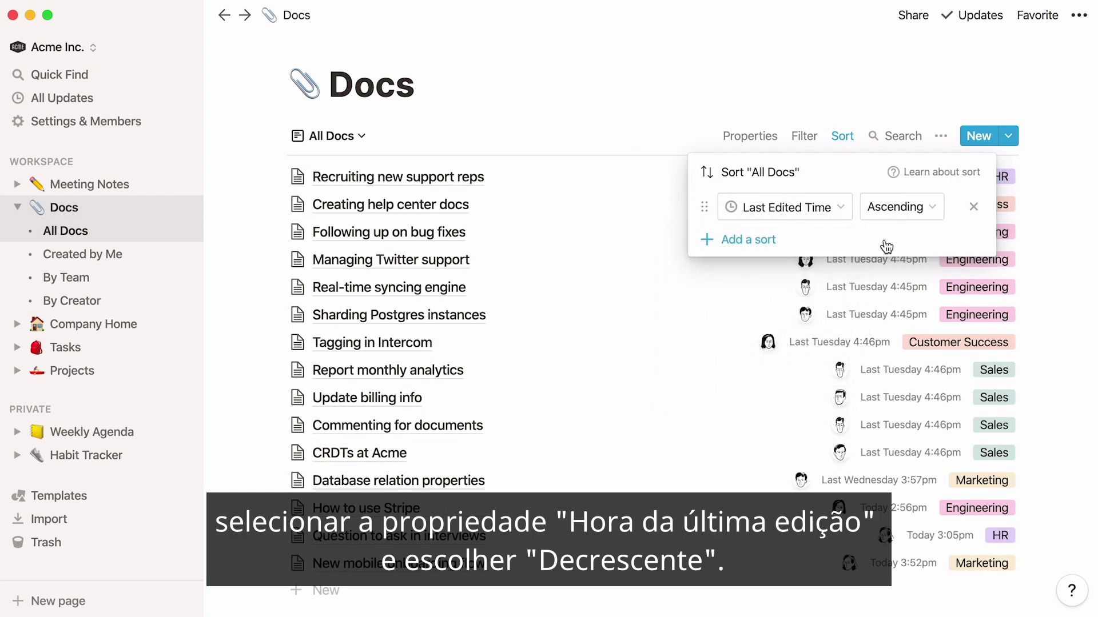
left_click(918, 201)
left_click(937, 255)
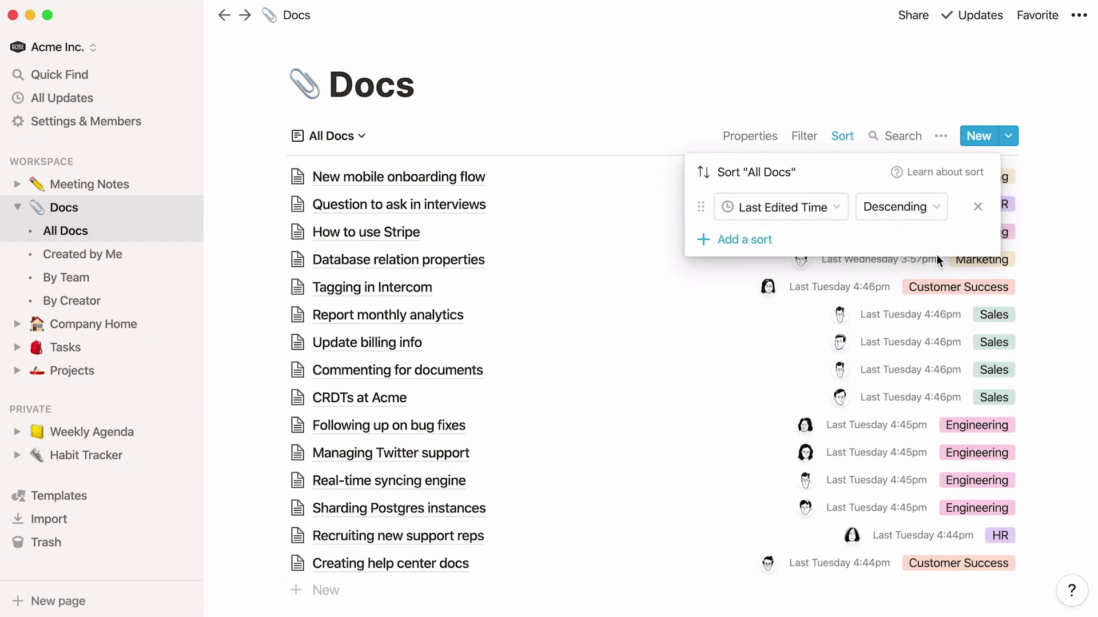
left_click(241, 429)
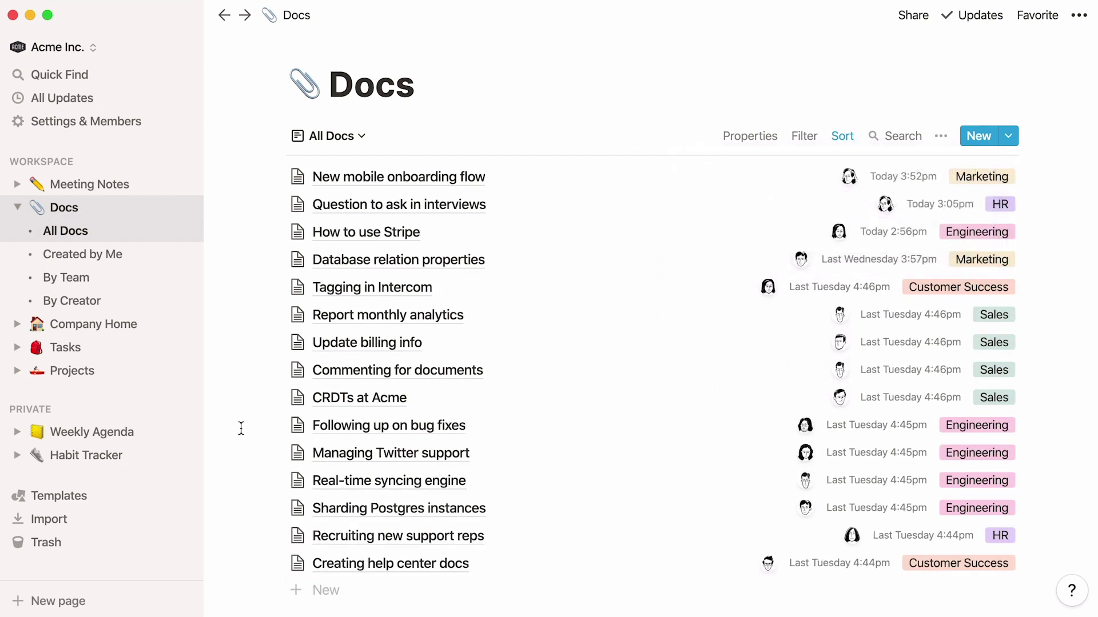
- Collapse the Docs entry, open the Meeting Notes database and check the participants and date of "Brainstorming session"
left_click(22, 212)
left_click(145, 187)
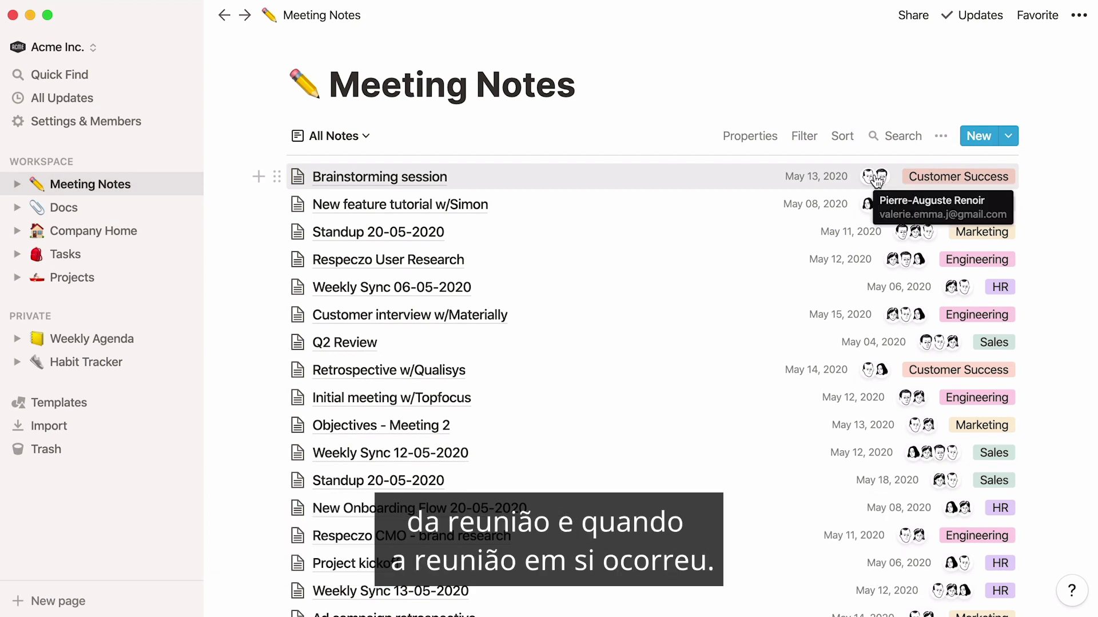
mouse_move(869, 181)
mouse_move(825, 182)
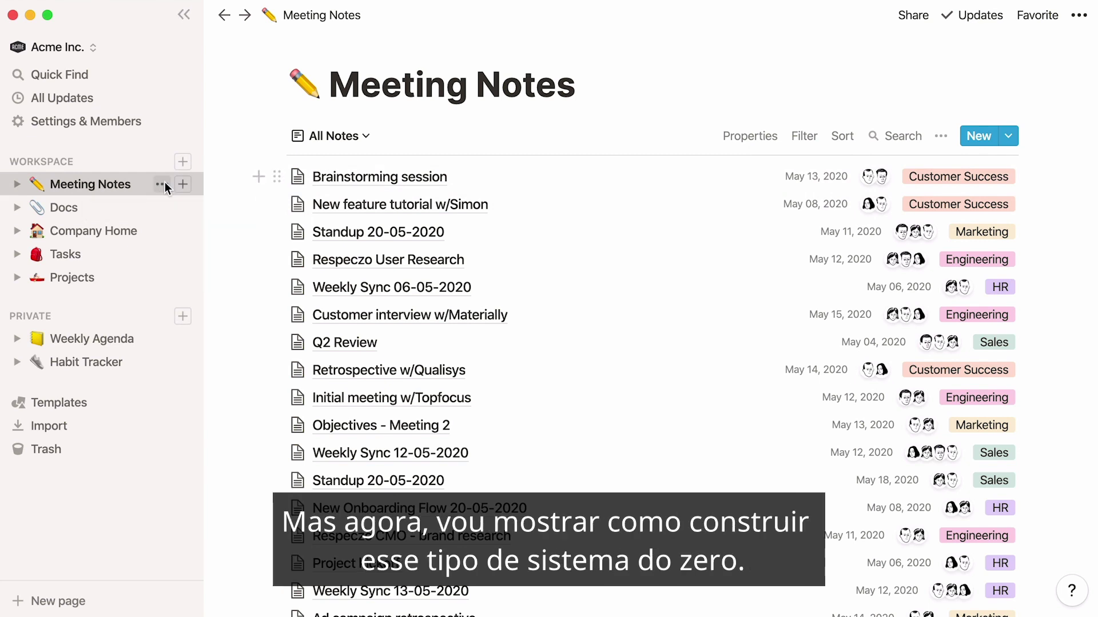
- Delete the template-based Meeting Notes page and create a new workspace List database named "Meeting Notes"
left_click(162, 184)
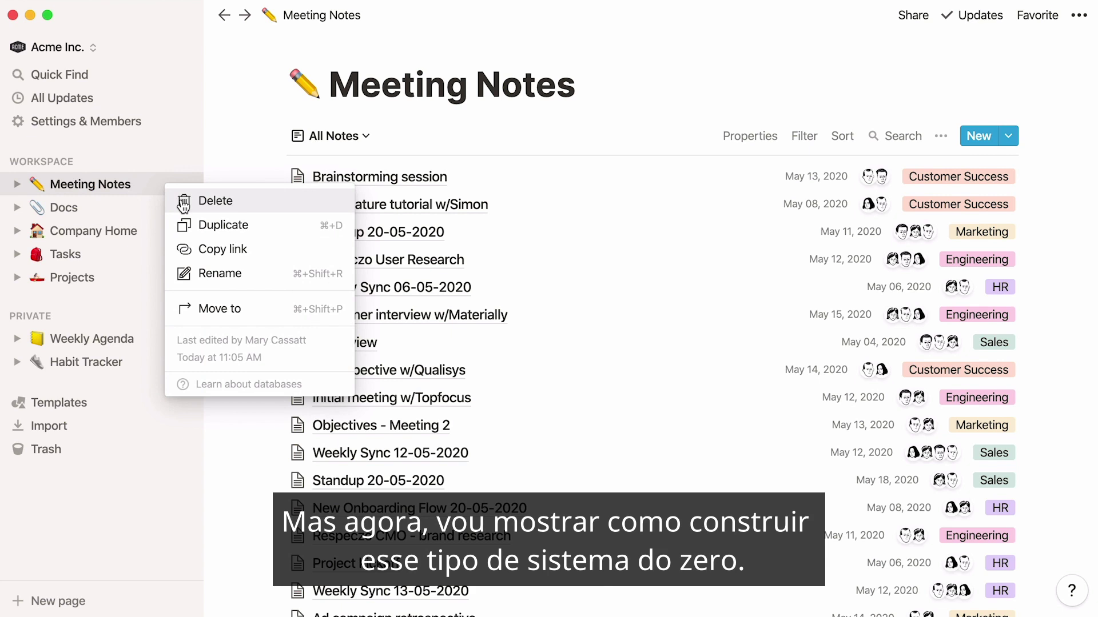
left_click(184, 203)
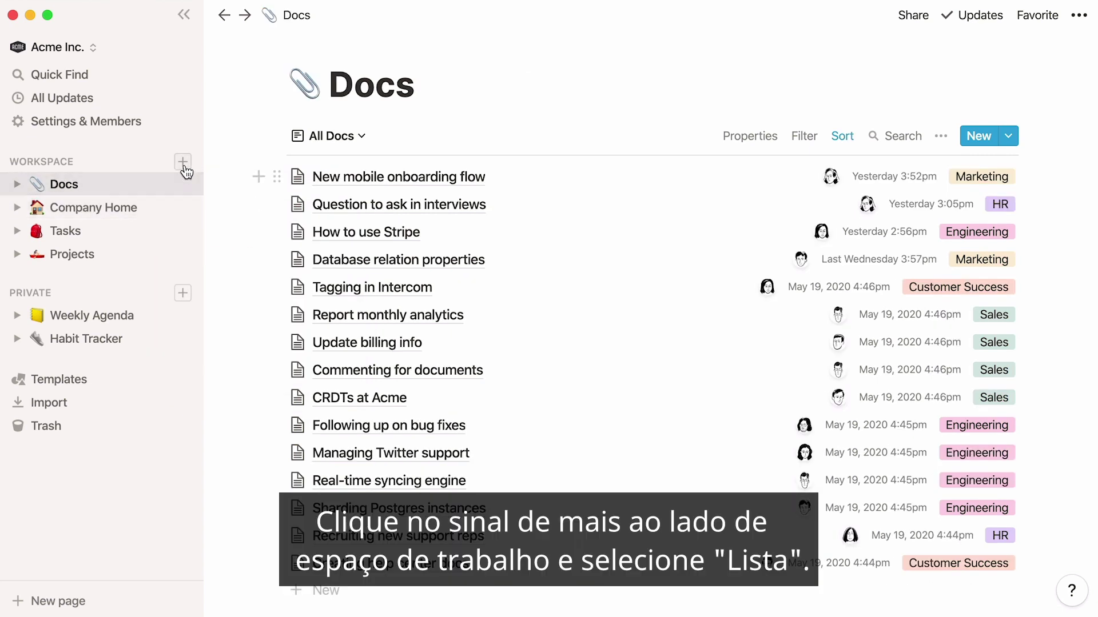
left_click(183, 163)
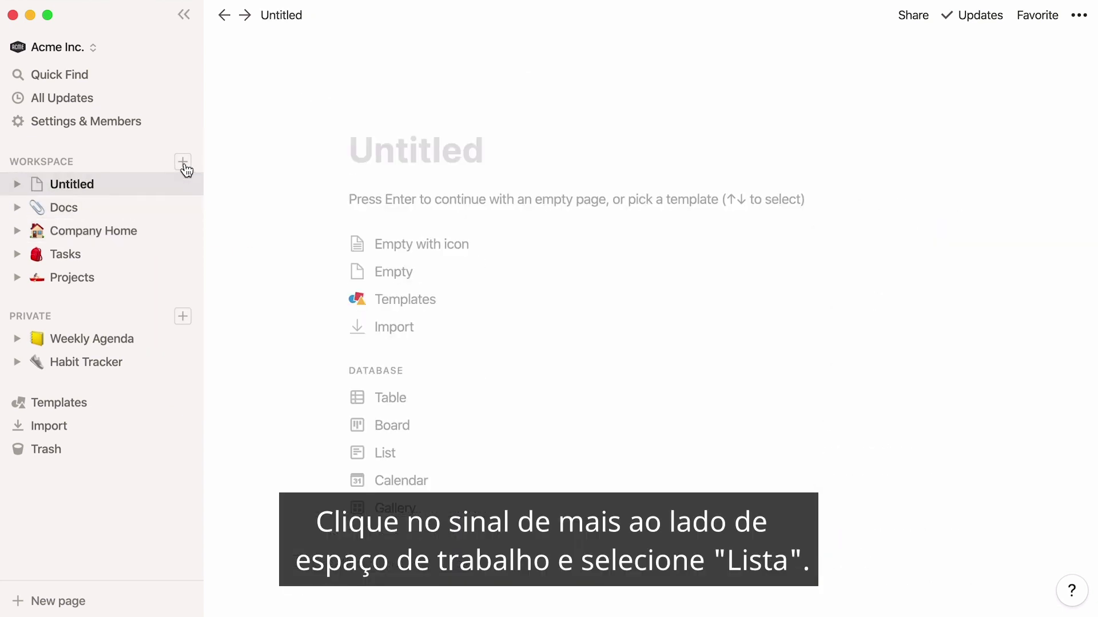
left_click(446, 463)
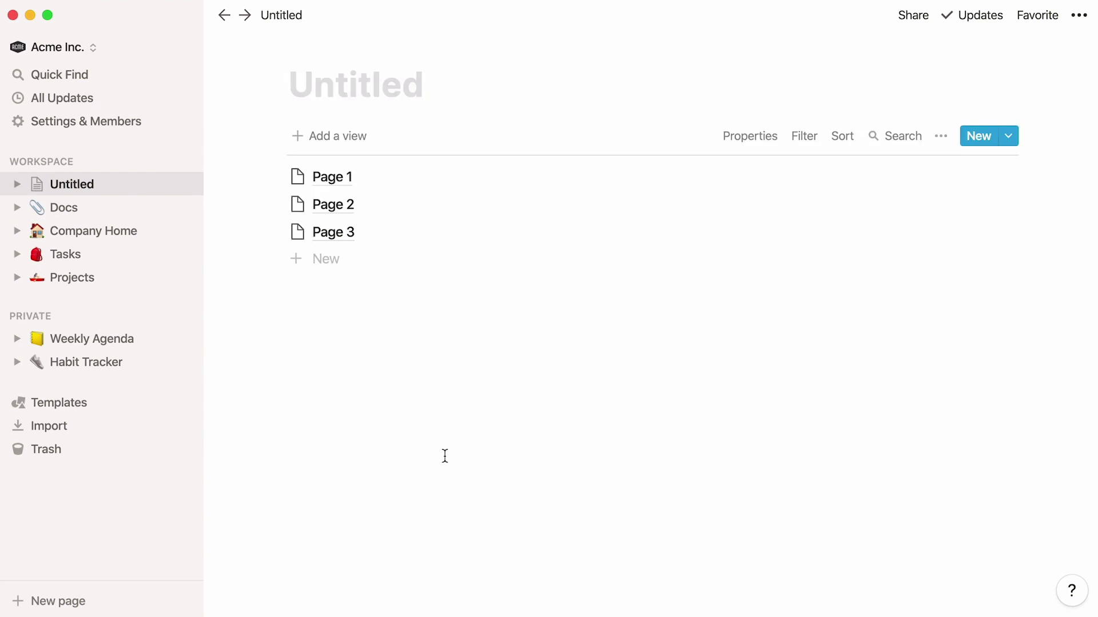
type("Meeting Notes")
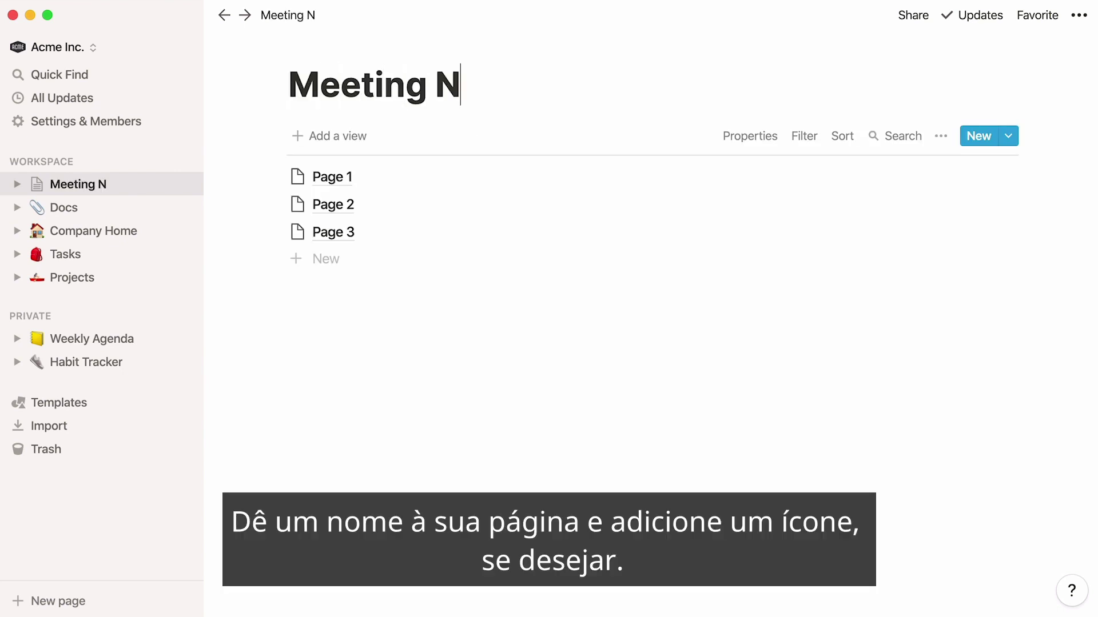
- Give the new Meeting Notes database a pencil emoji icon
left_click(329, 49)
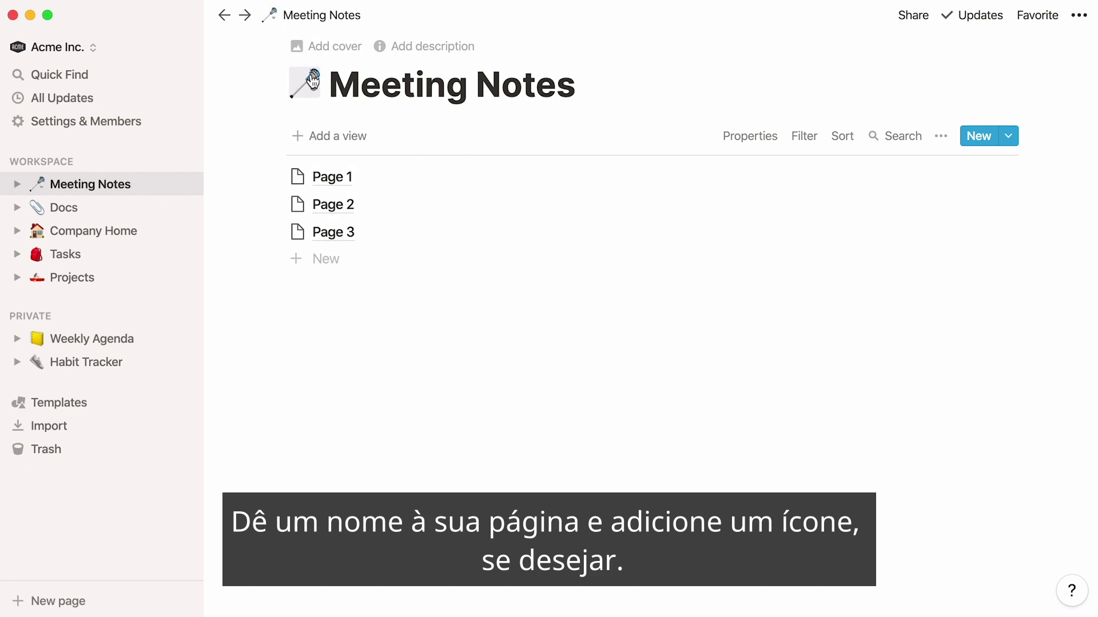
left_click(317, 78)
type("pencil")
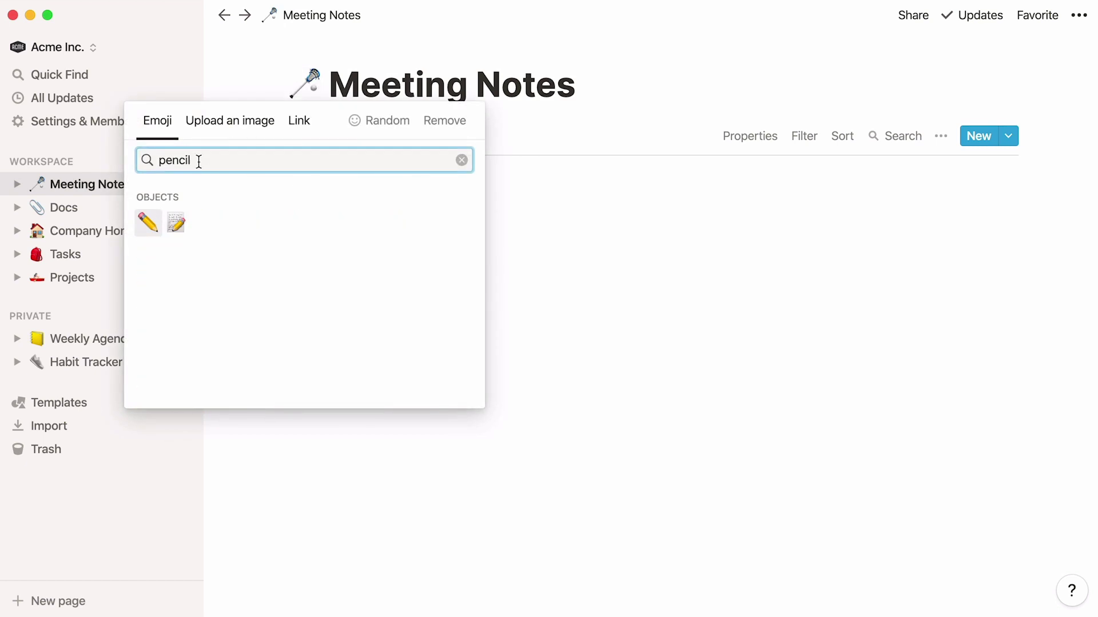
left_click(150, 222)
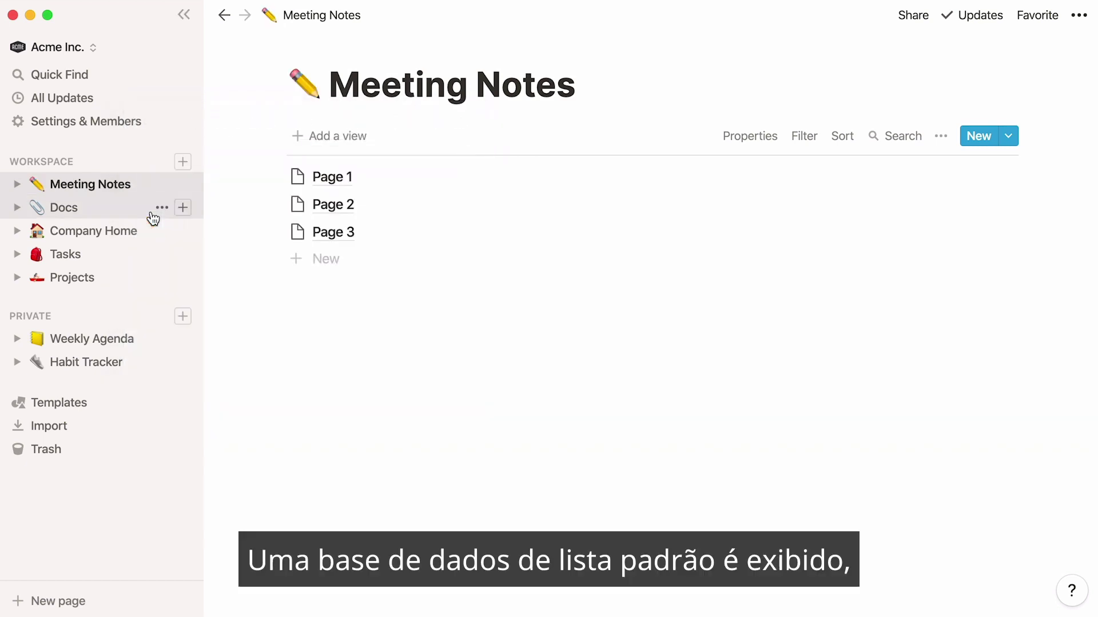
- Show Meeting Notes at full width, open Page 1 and add a Person property named "Participants"
left_click(183, 15)
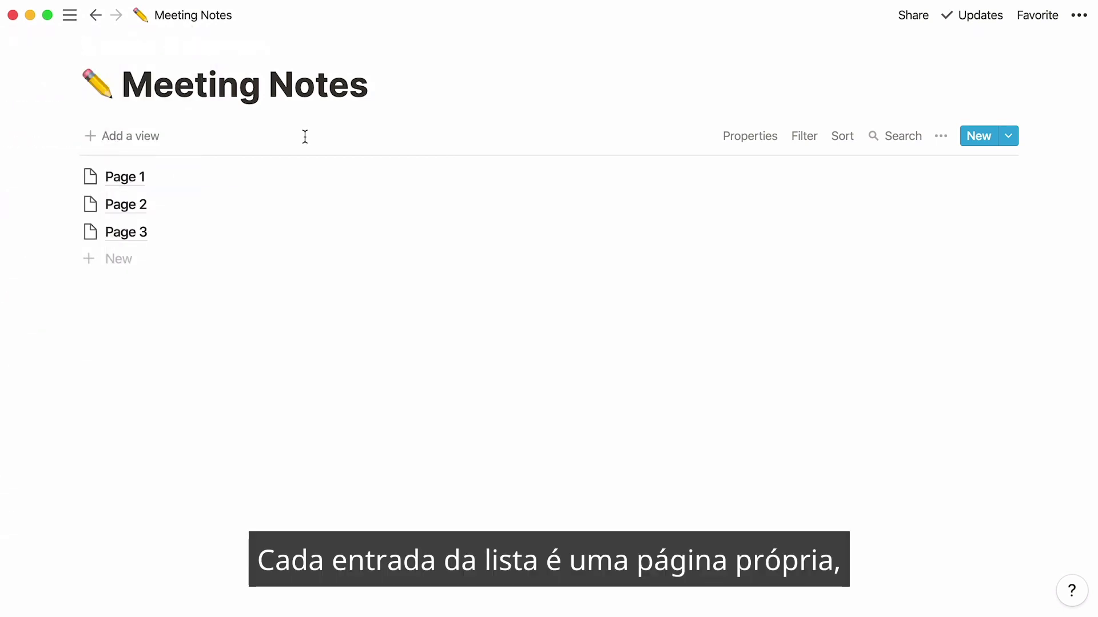
left_click(143, 179)
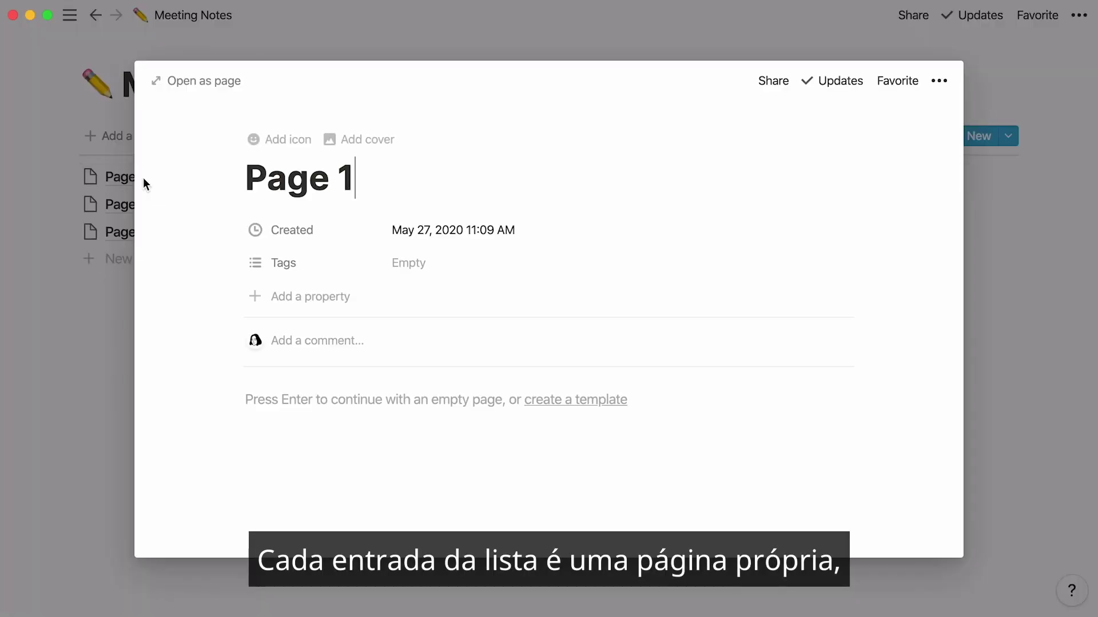
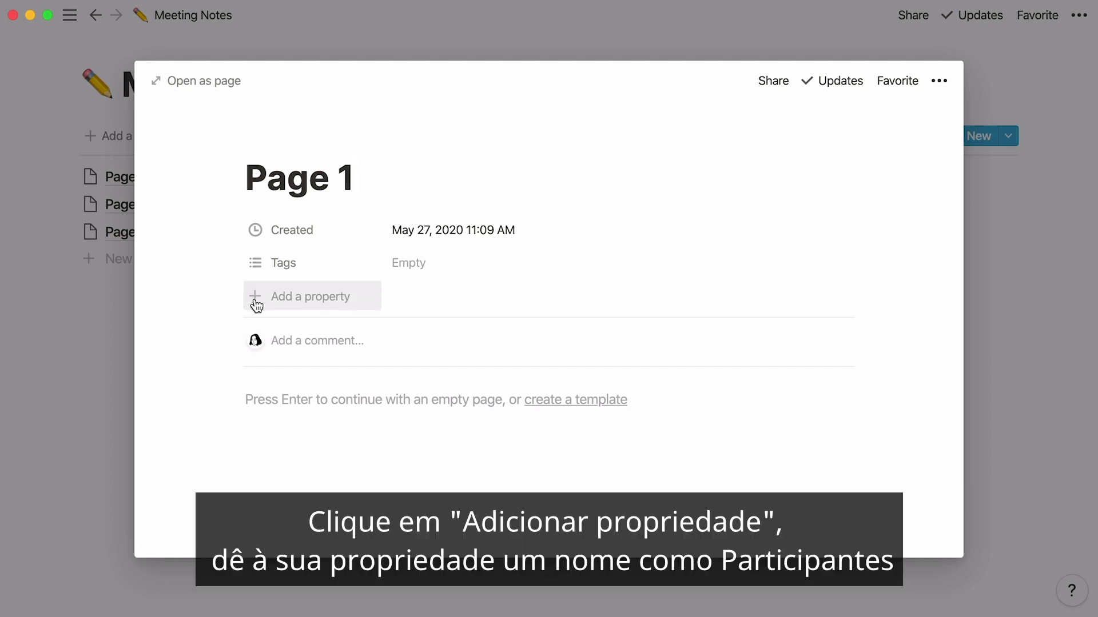
left_click(256, 297)
type("Participants")
mouse_move(292, 392)
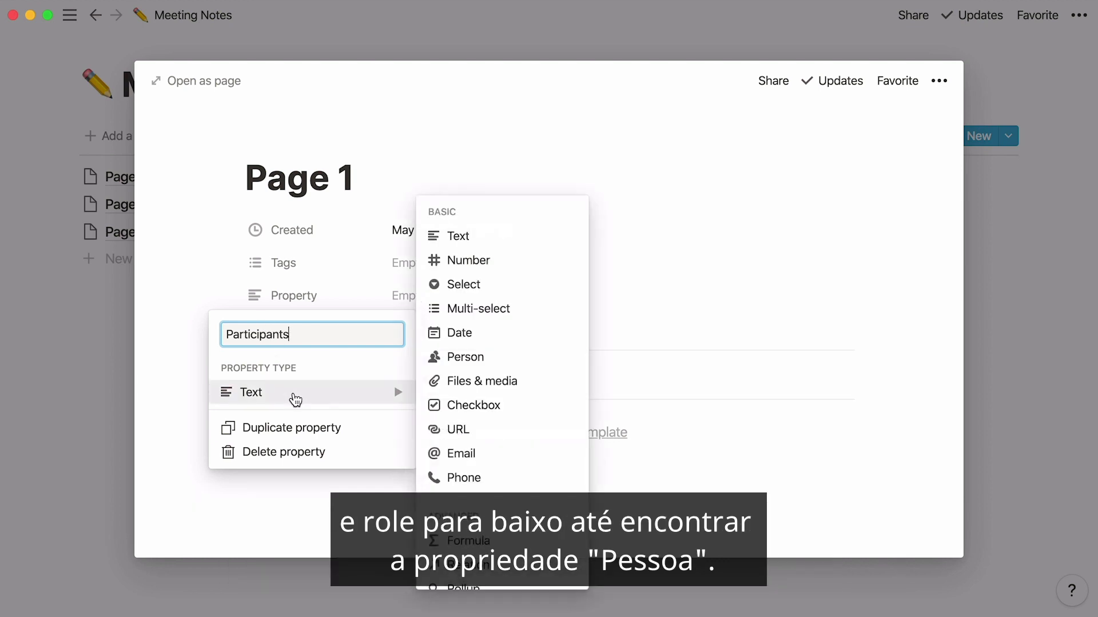
left_click(500, 359)
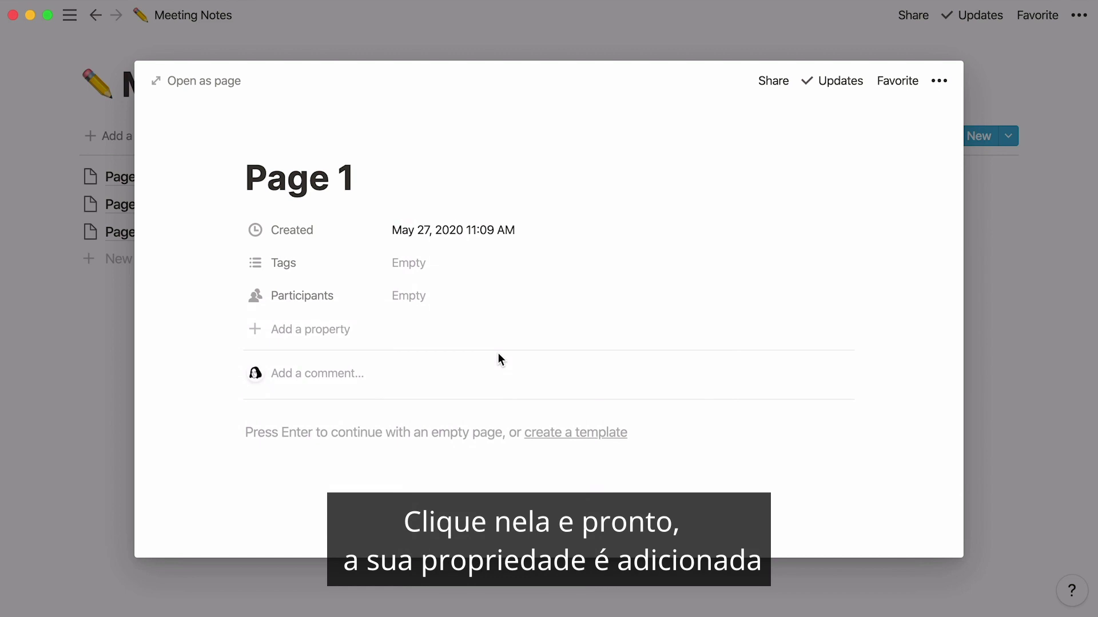
- Tag the first and third listed workspace members as Participants on Page 1
left_click(466, 299)
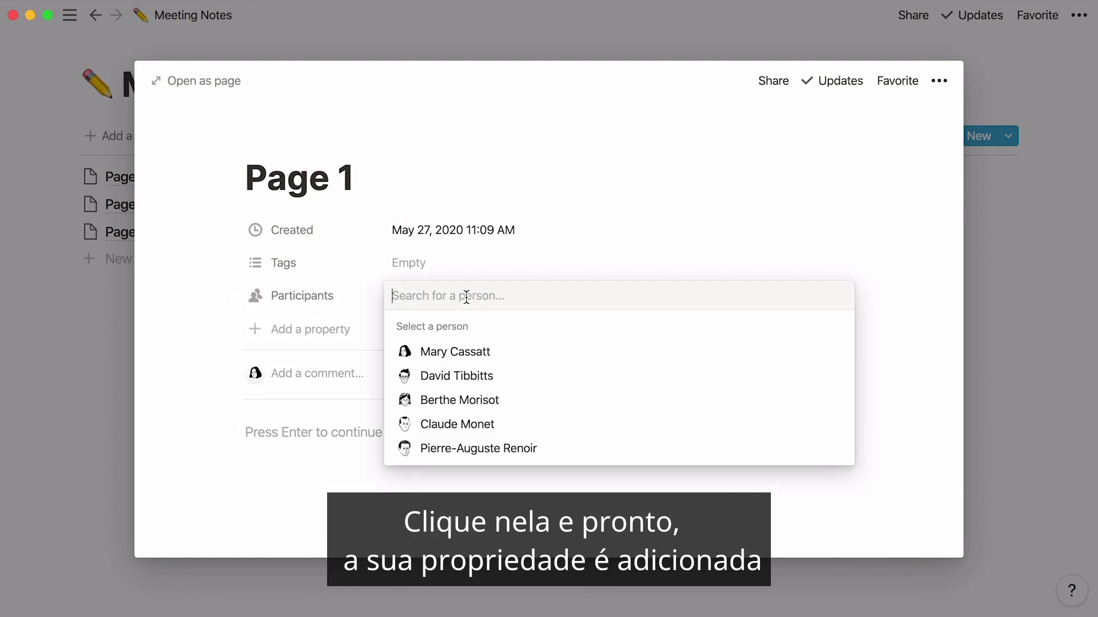
left_click(483, 351)
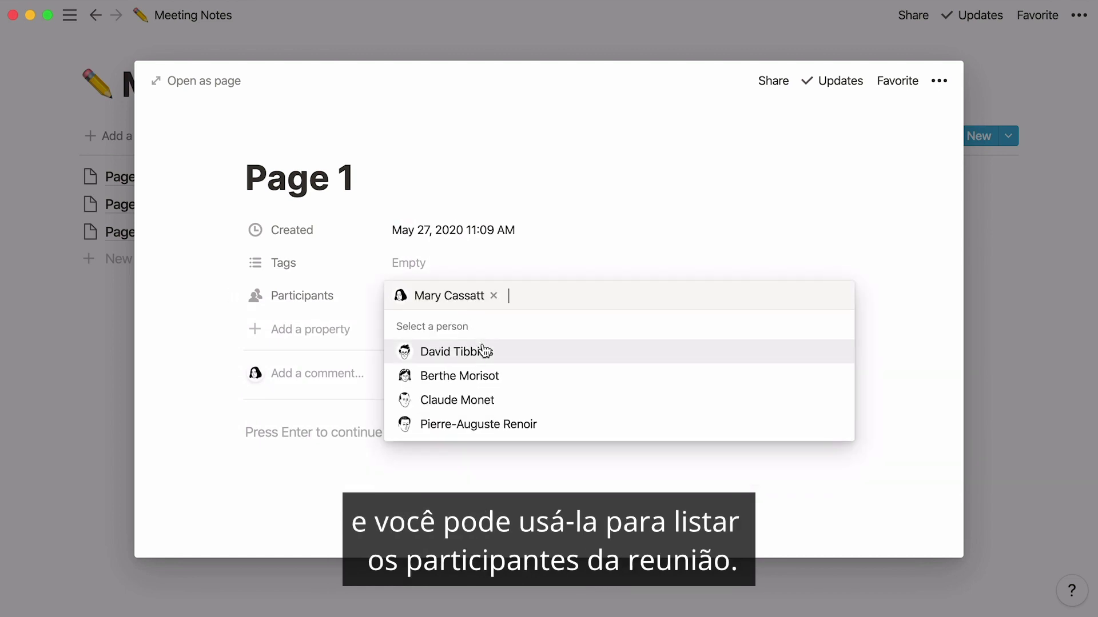
left_click(517, 383)
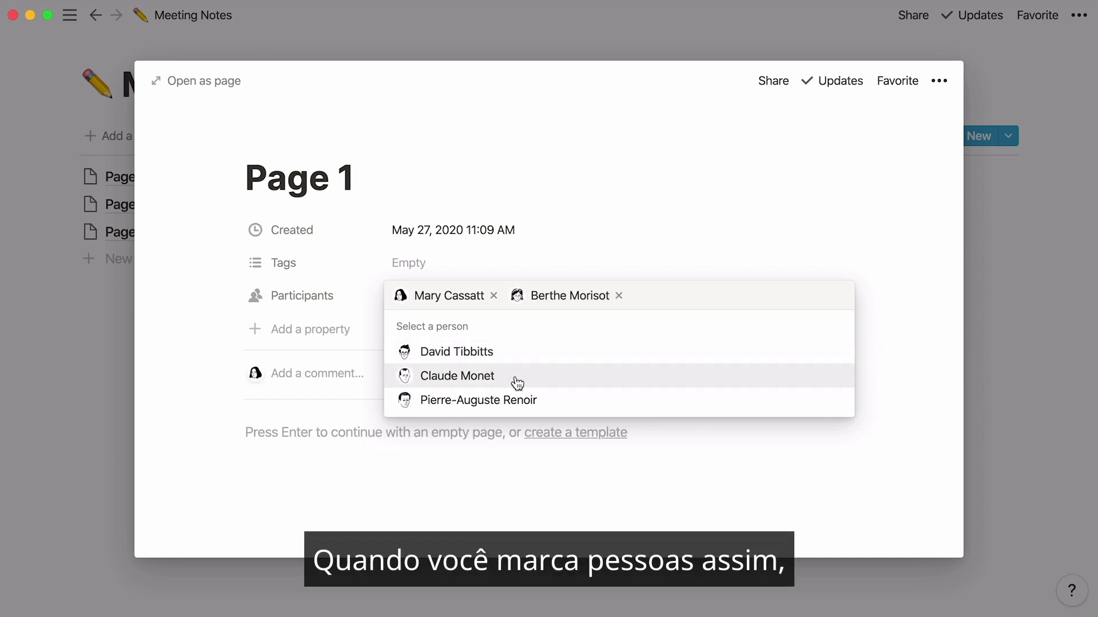
left_click(335, 327)
- Add a Multi-select property named "Team" to Page 1
left_click(335, 327)
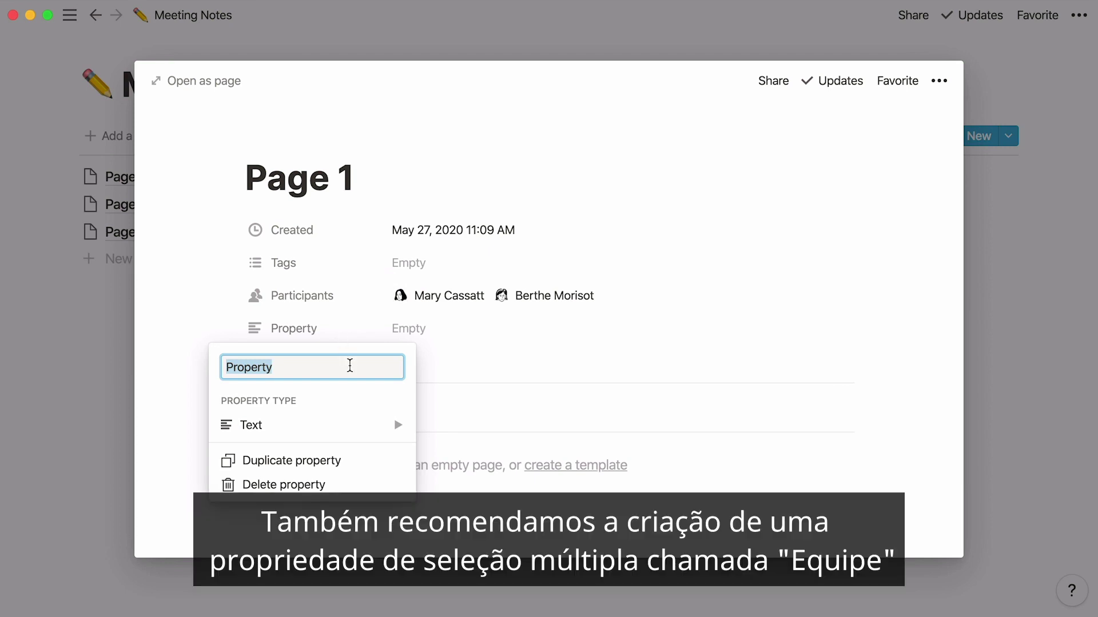
left_click(371, 429)
type("Team")
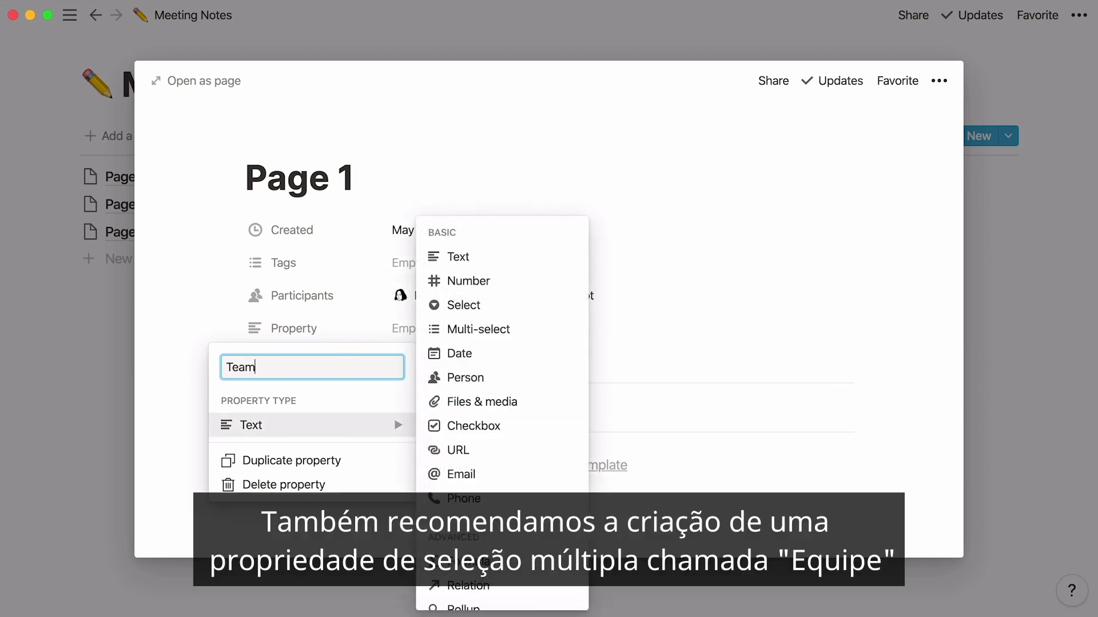
left_click(519, 331)
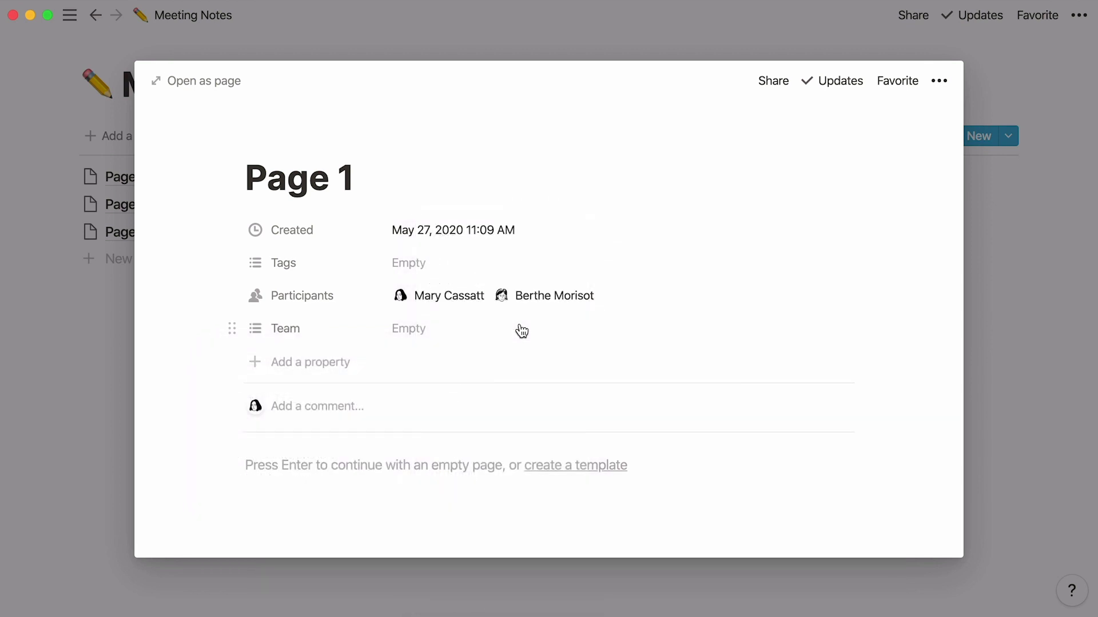
- Create the Team options Marketing, HR, Customer Success, Engineering and Sales on Page 1
left_click(445, 331)
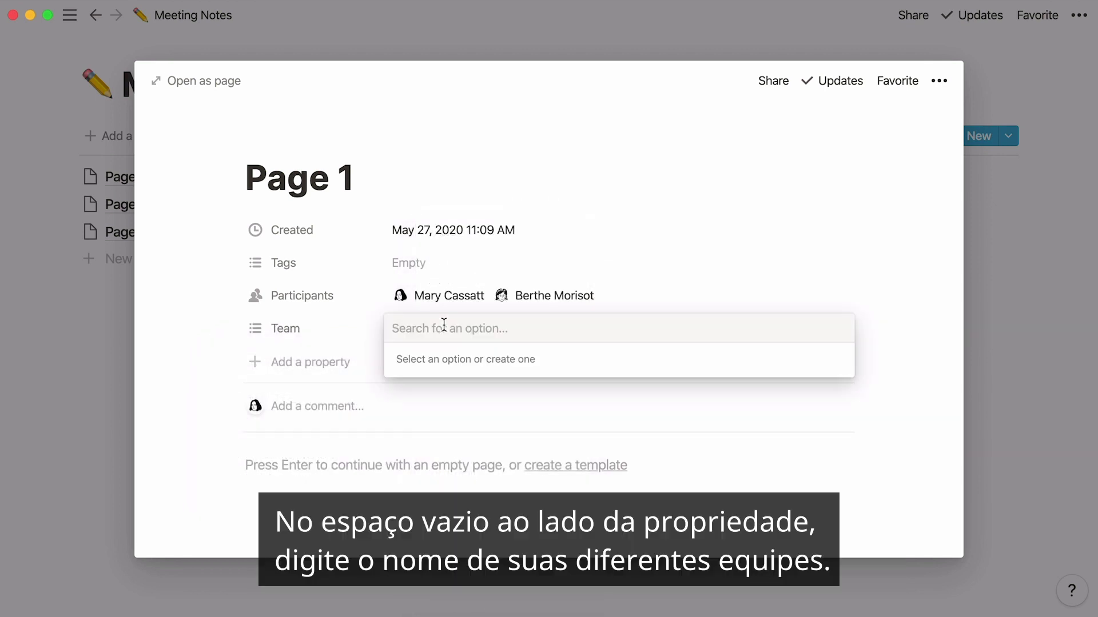
type("Marketing")
key("Return")
type("HR")
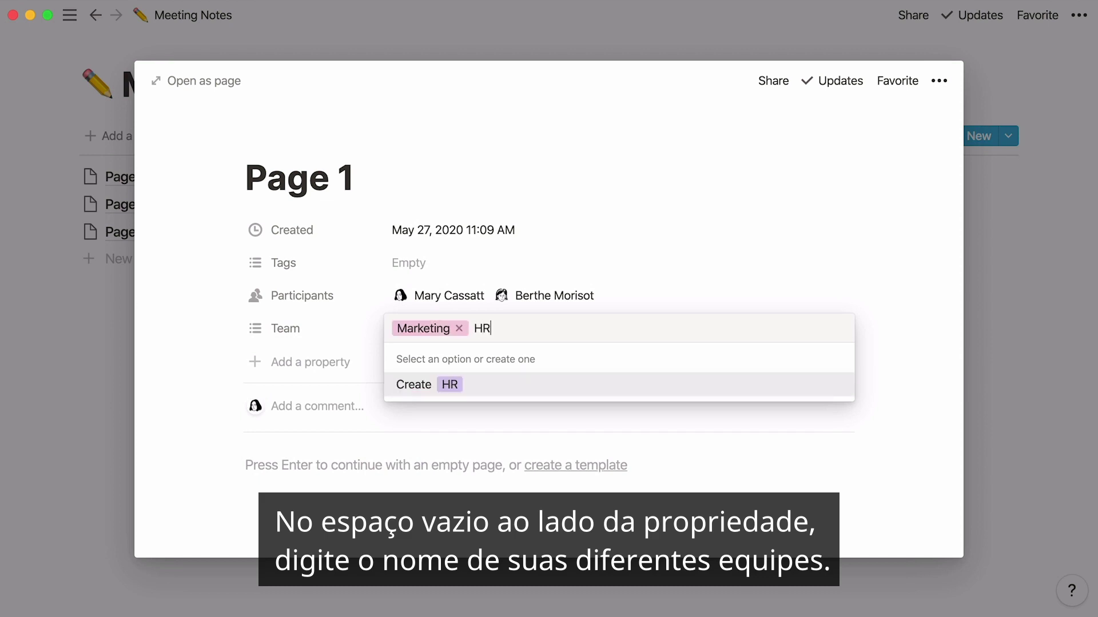
key("Return")
type("Customer Success")
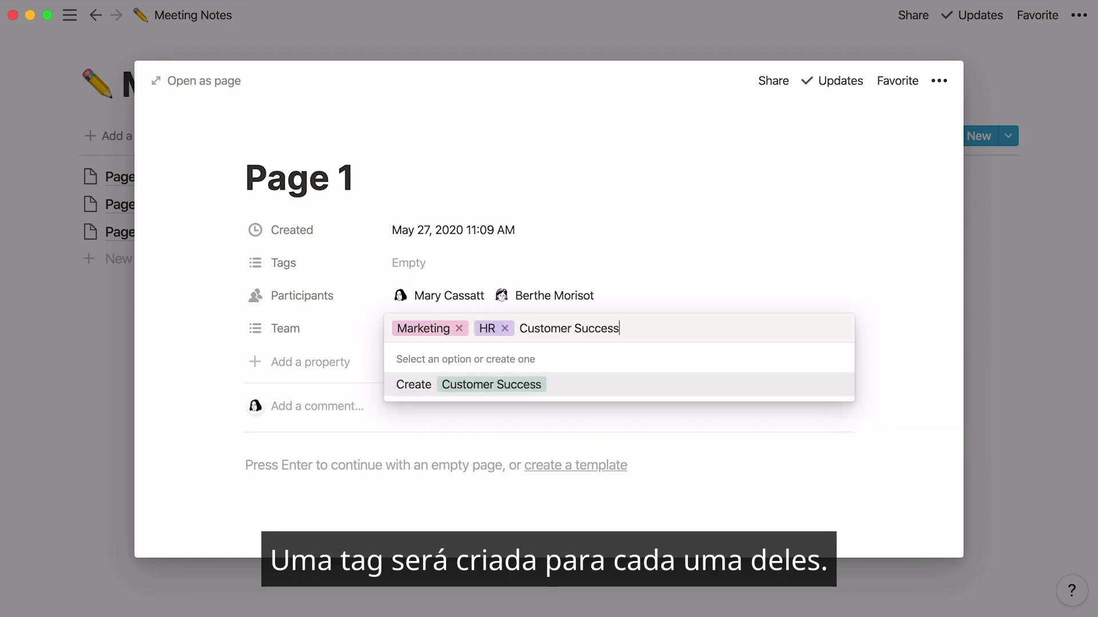
key("Return")
type("Engineering")
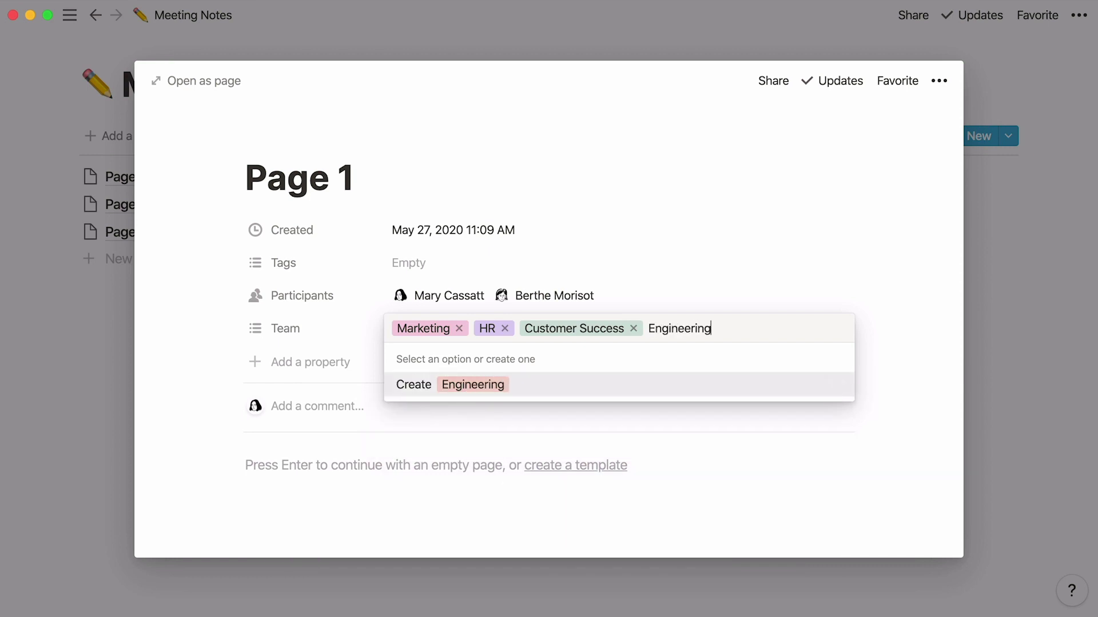
key("Return")
type("Sales")
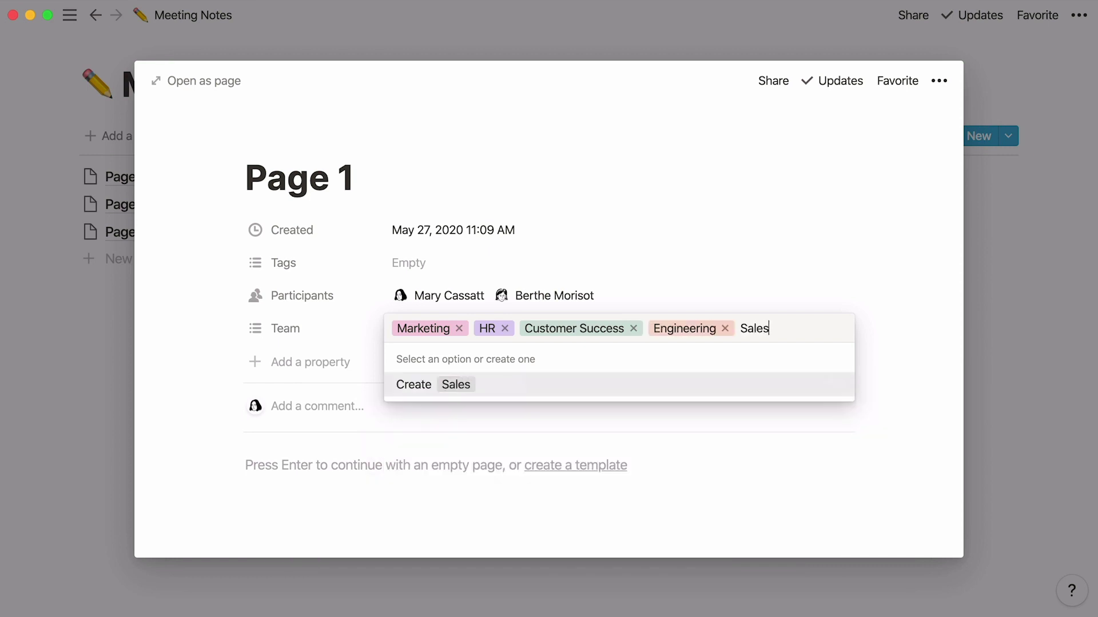
key("Return")
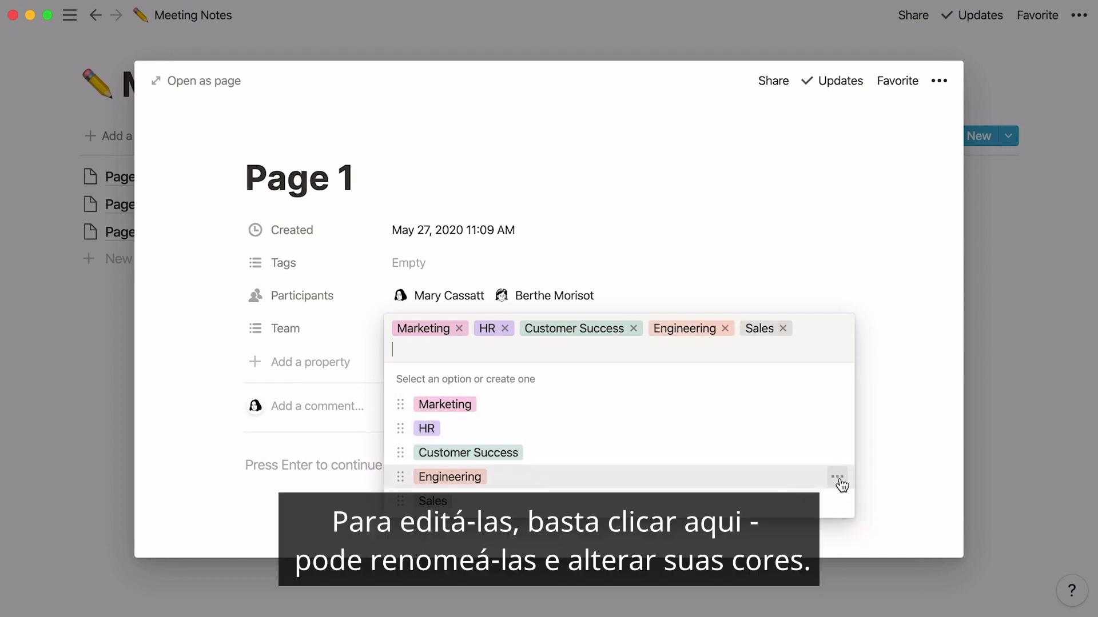
- Rename the Engineering option of the Team property to "Product" and colour it blue
left_click(839, 478)
type("Product")
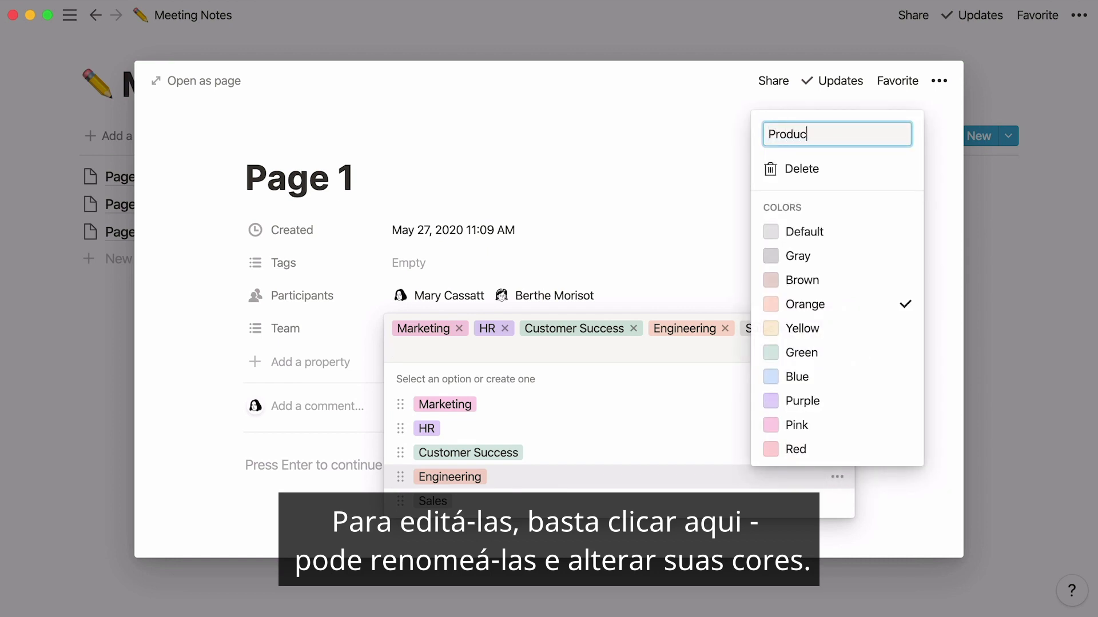
left_click(876, 383)
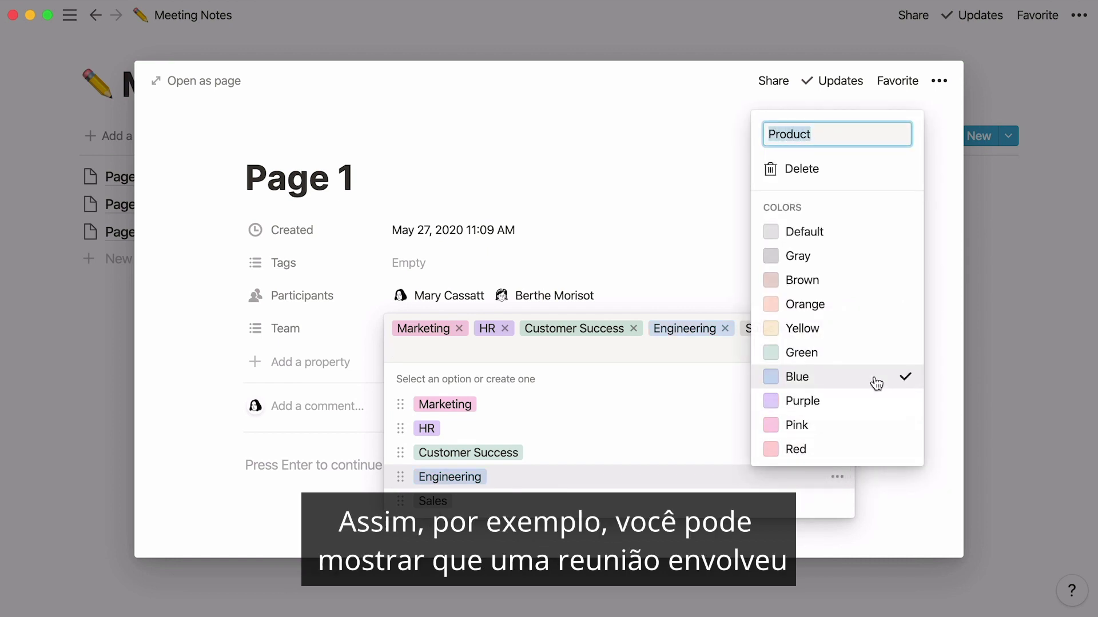
left_click(942, 326)
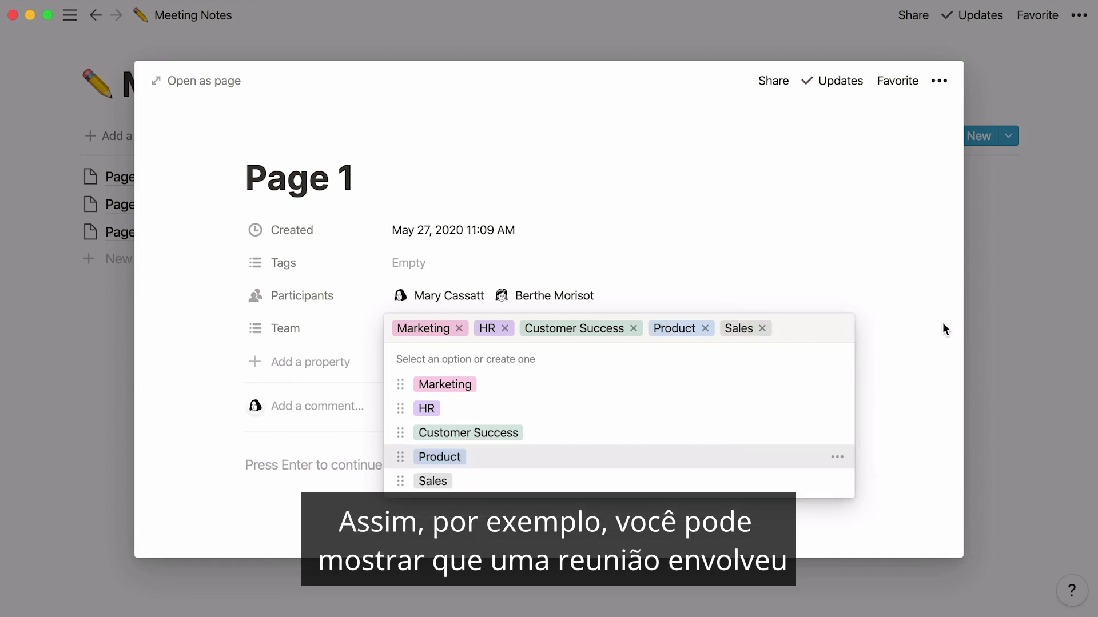
- Remove the Product, Customer Success and HR tags from Page 1's Team, leaving Marketing and Sales
left_click(705, 328)
left_click(633, 329)
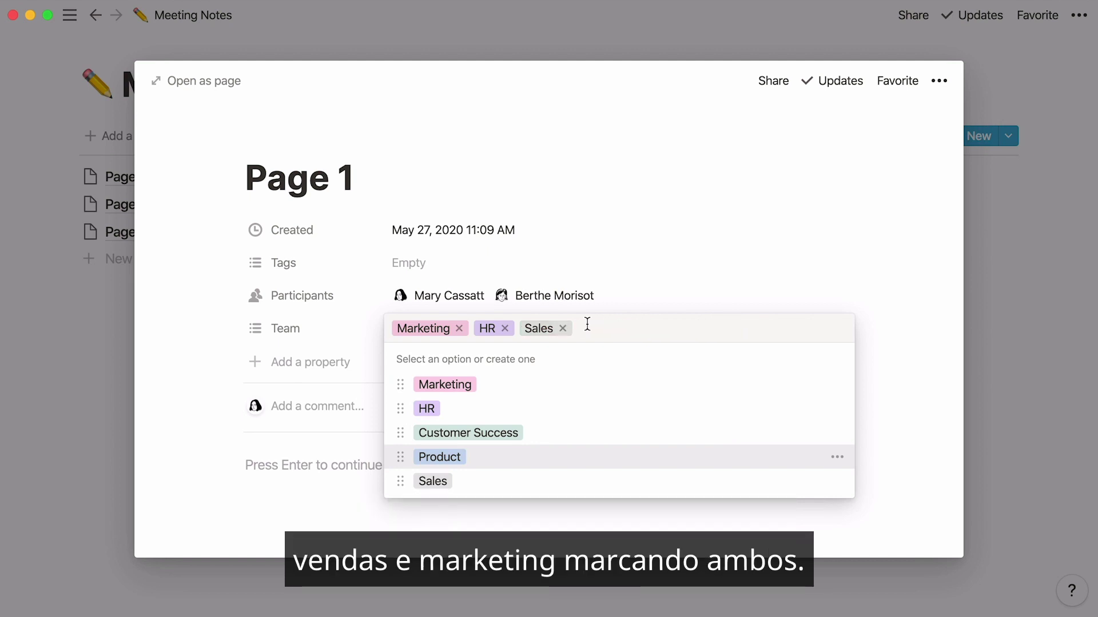
left_click(505, 329)
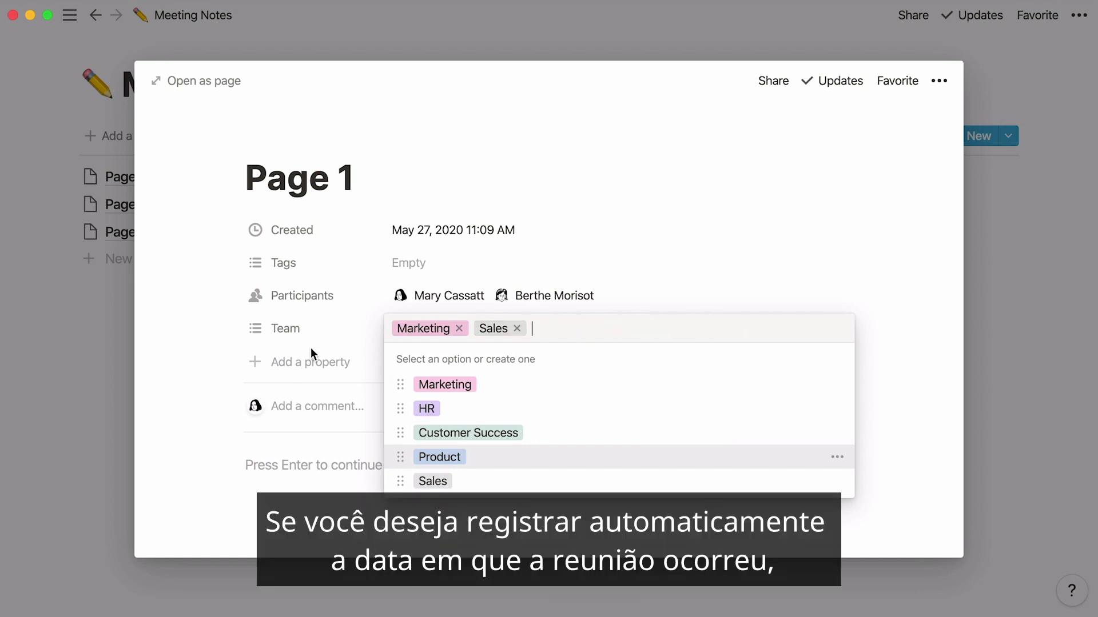
left_click(180, 373)
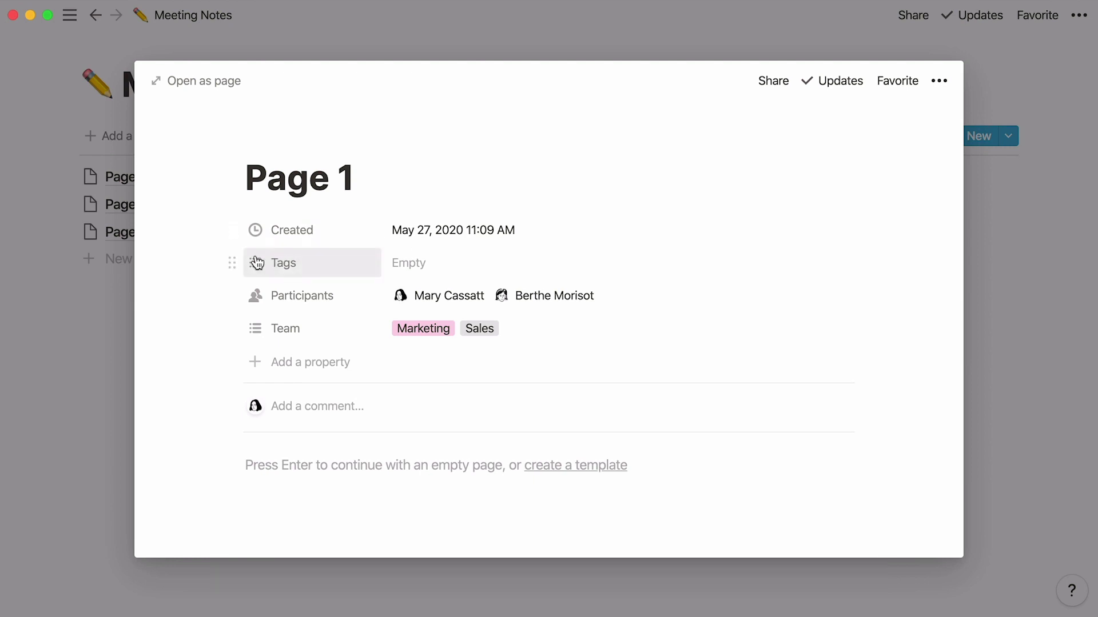
- Delete the default Tags property from the Meeting Notes database
left_click(233, 262)
left_click(346, 445)
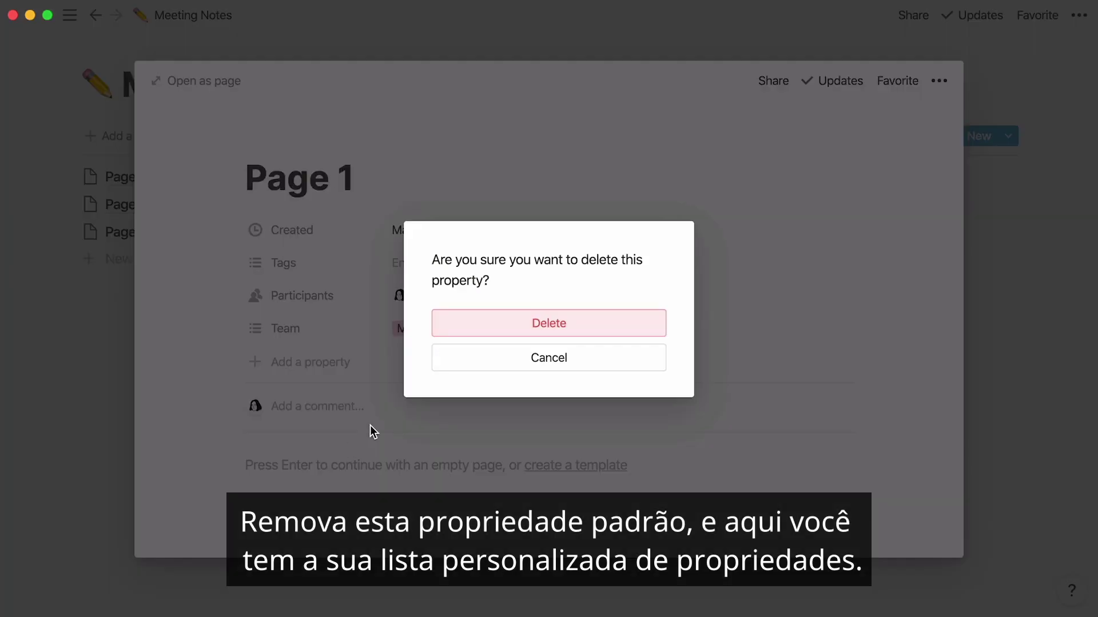
left_click(493, 329)
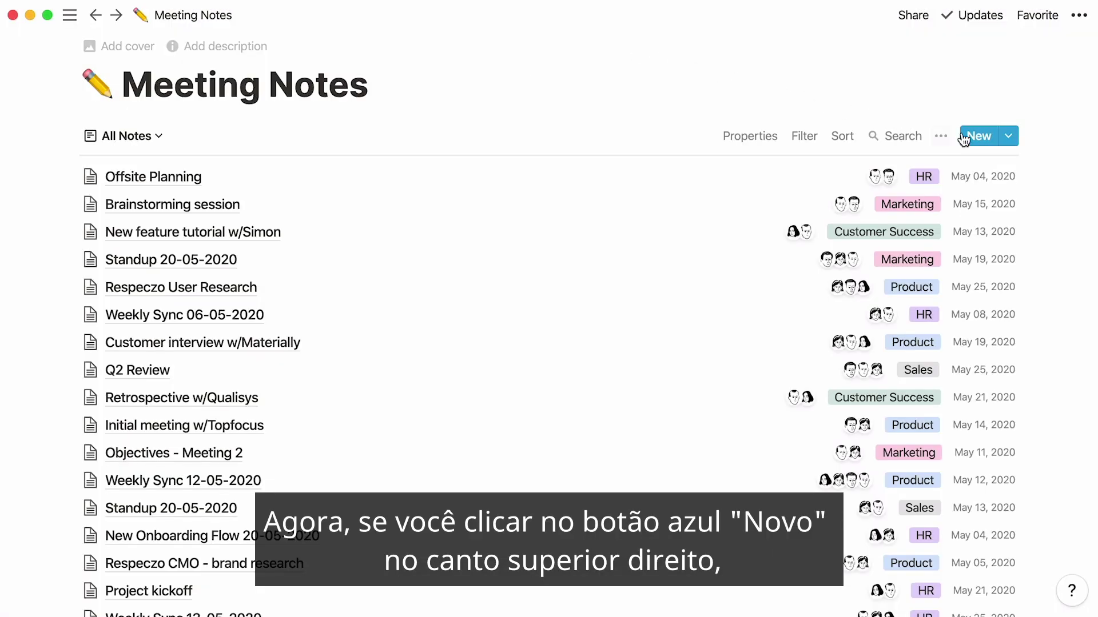
- Create a new Meeting Notes page titled "Offsite Planning" and tag the last two listed people as Participants
left_click(978, 140)
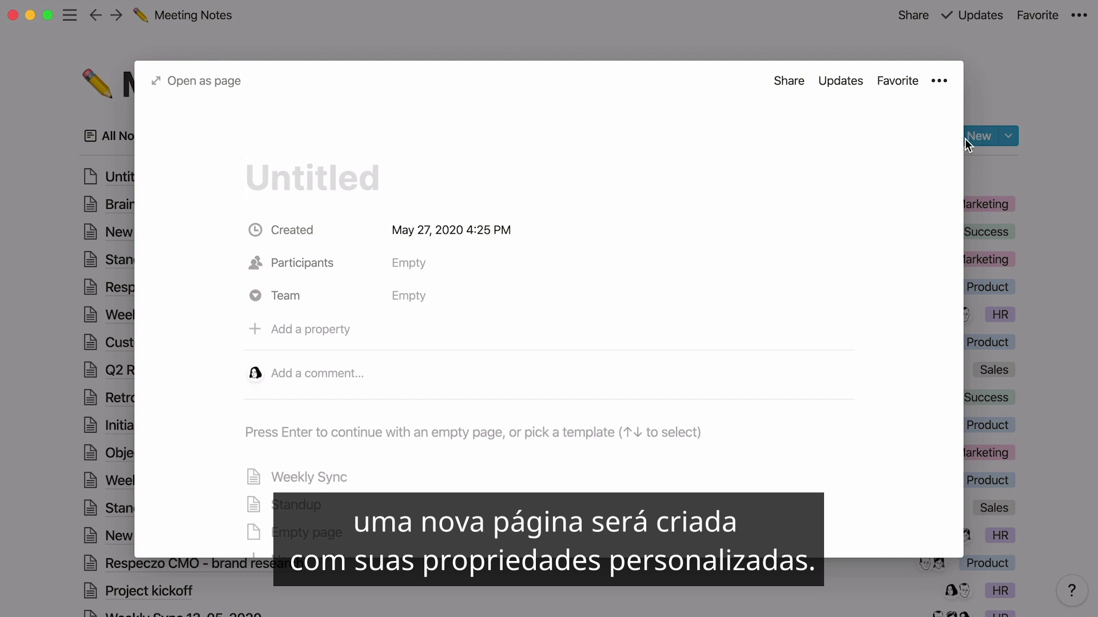
type("Offsite Planning")
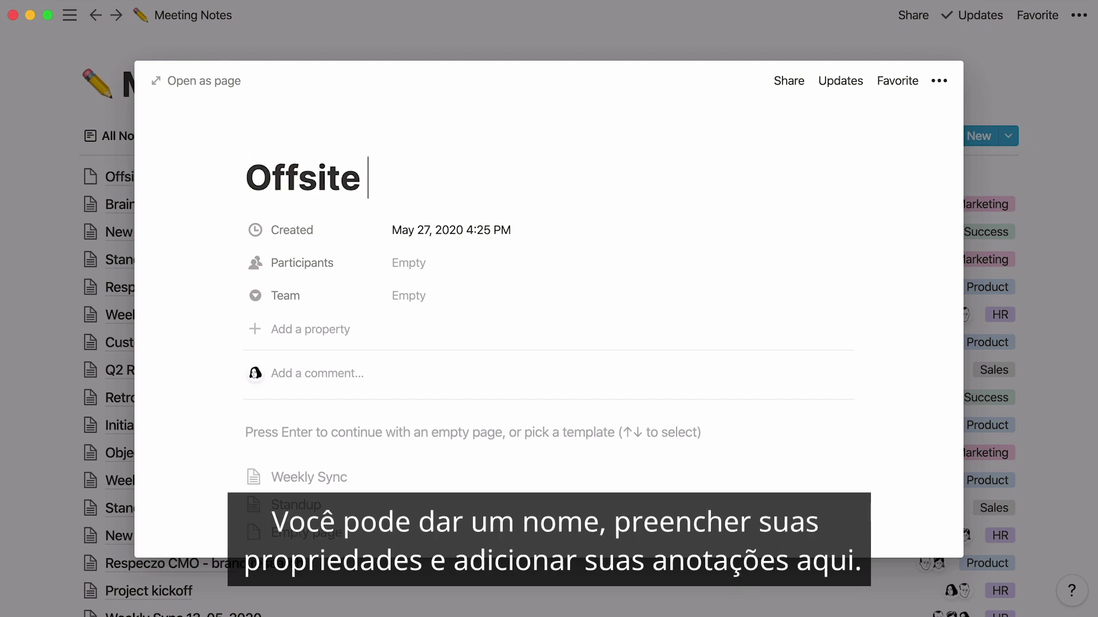
left_click(541, 263)
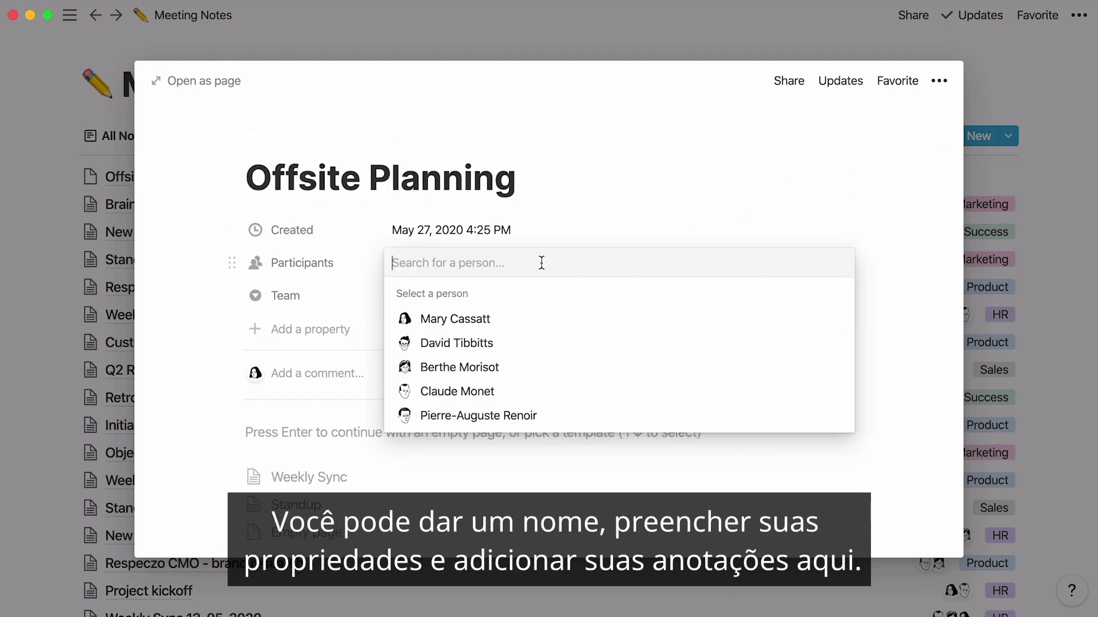
left_click(567, 391)
left_click(567, 391)
left_click(350, 303)
- Set the Offsite Planning page's Team to HR, write "Notes" in its body and return to the list
left_click(394, 303)
left_click(486, 345)
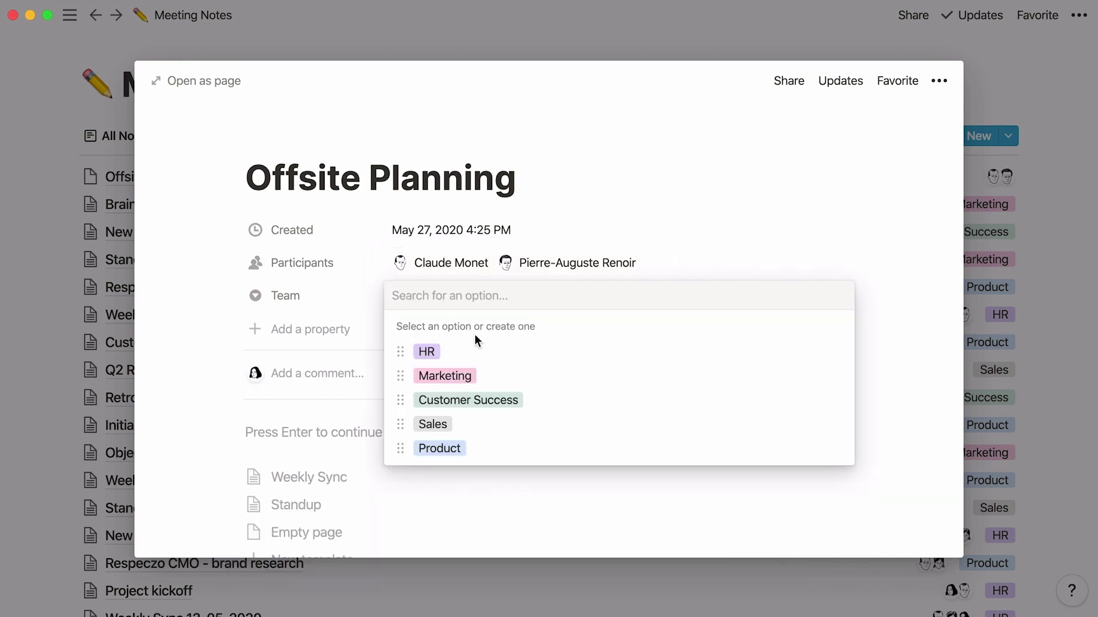
key("Return")
type("Notes")
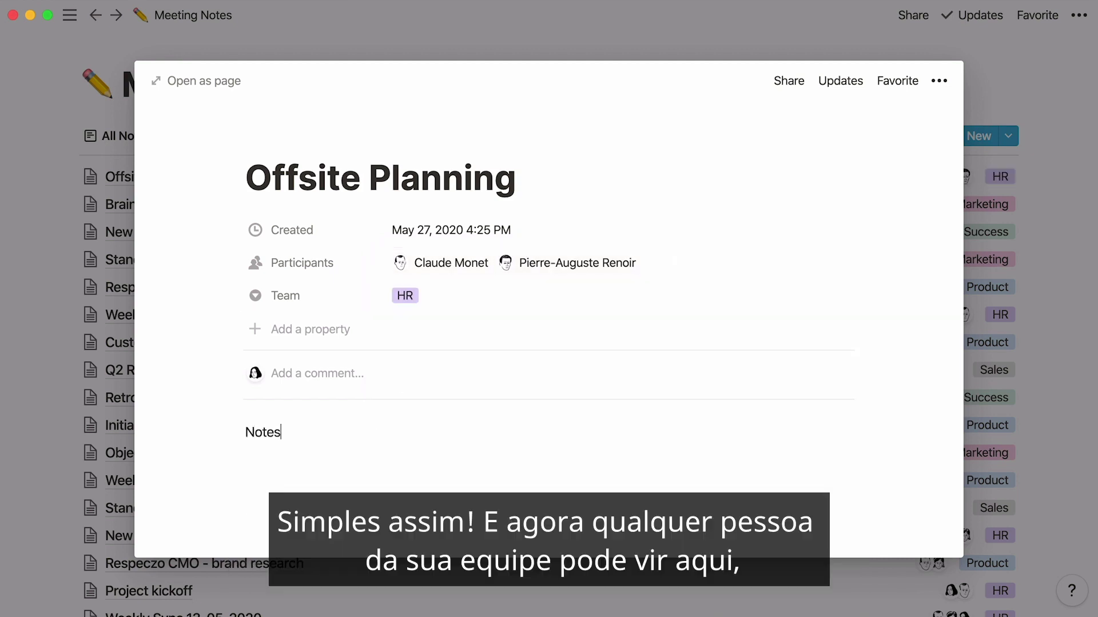
left_click(21, 345)
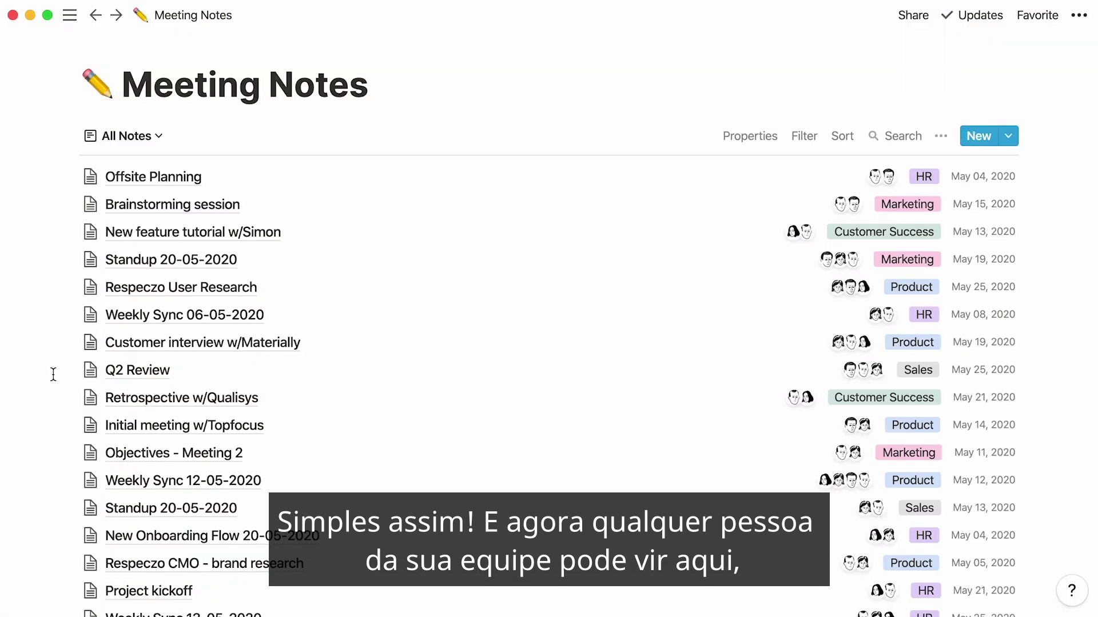
- Open "Weekly Sync 12-05-2020", review its properties, notes, decisions and action items, and close it
left_click(137, 480)
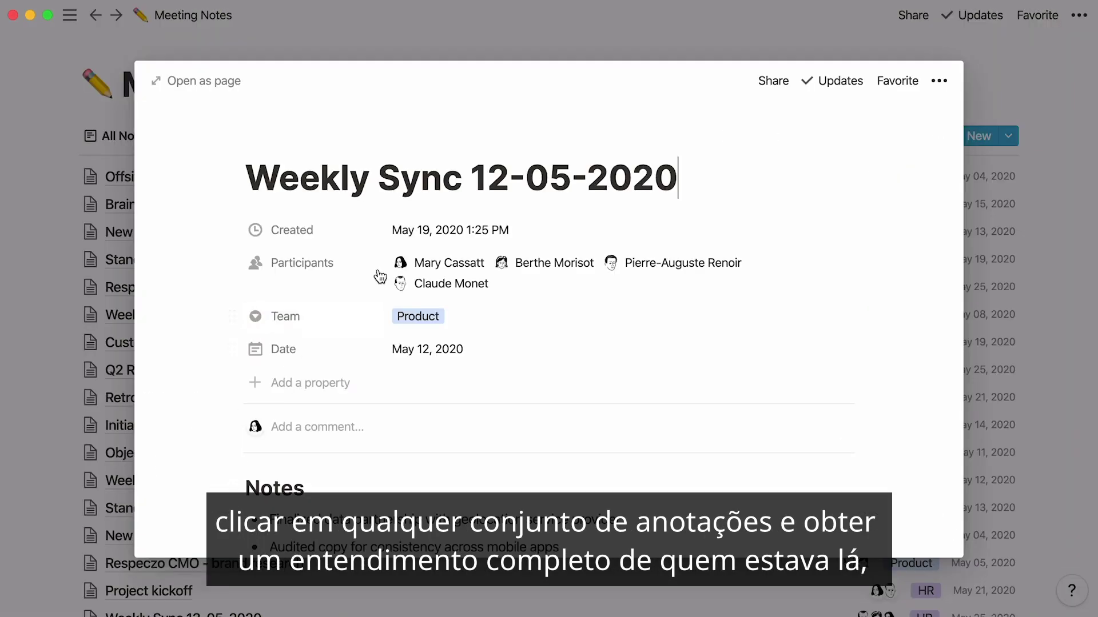
scroll(187, 383, "down", 5)
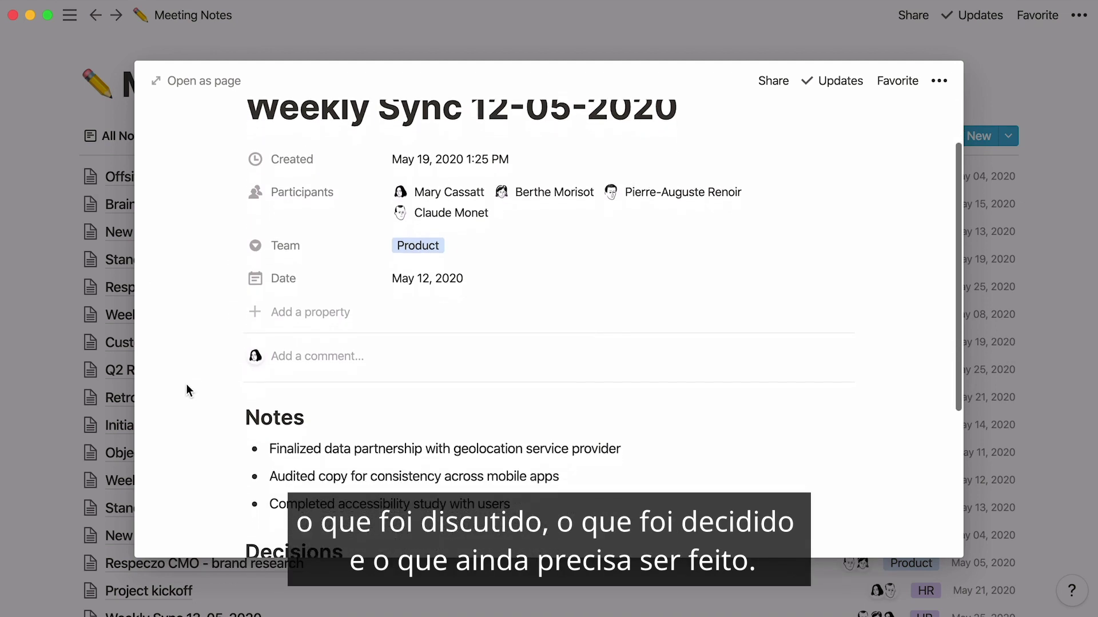
scroll(186, 383, "down", 2)
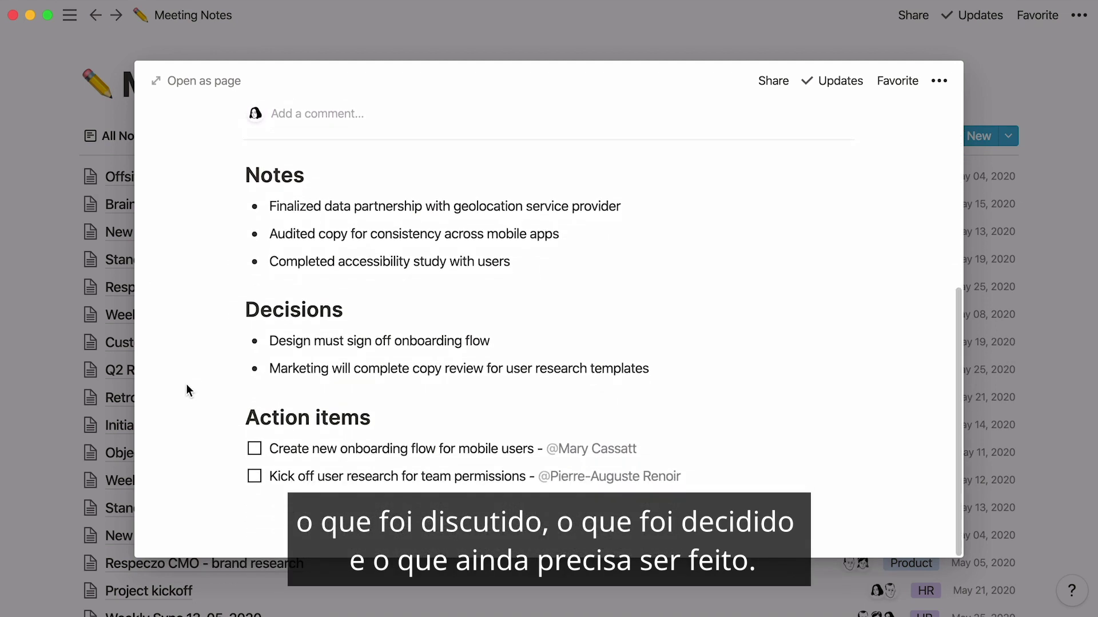
left_click(8, 465)
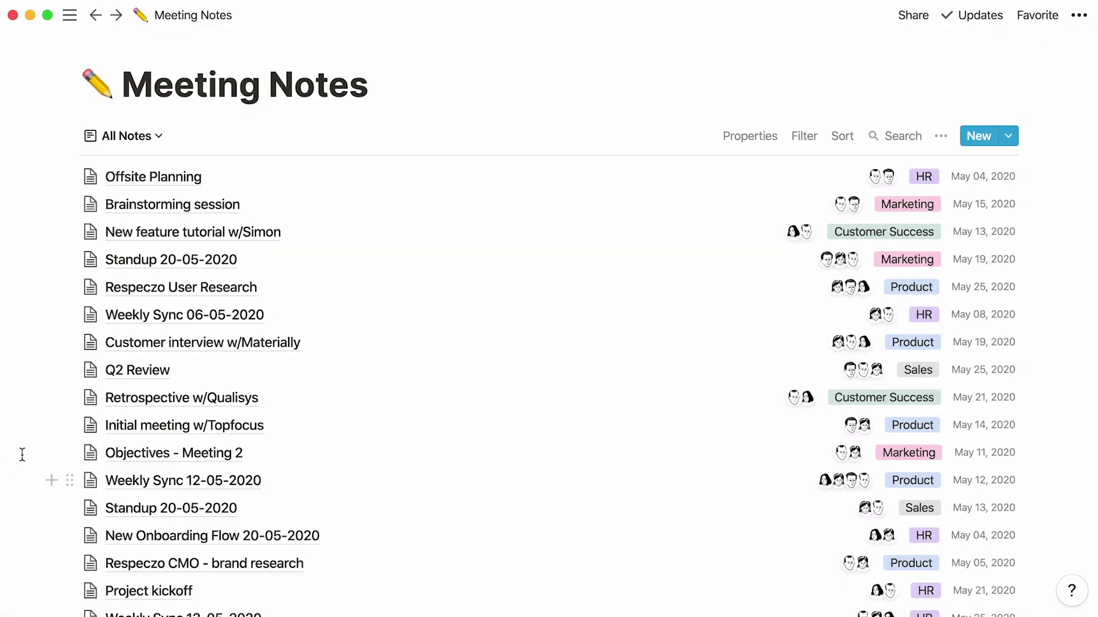
- Look through the By Team and Weekly Syncs views of Meeting Notes and return to the All Notes view
left_click(137, 131)
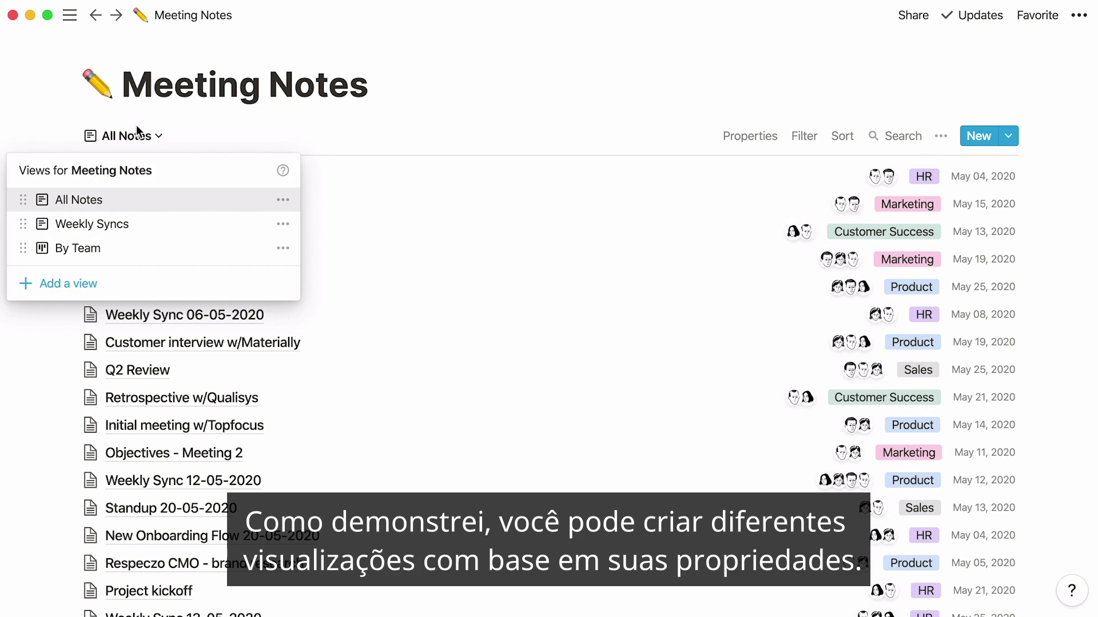
left_click(160, 249)
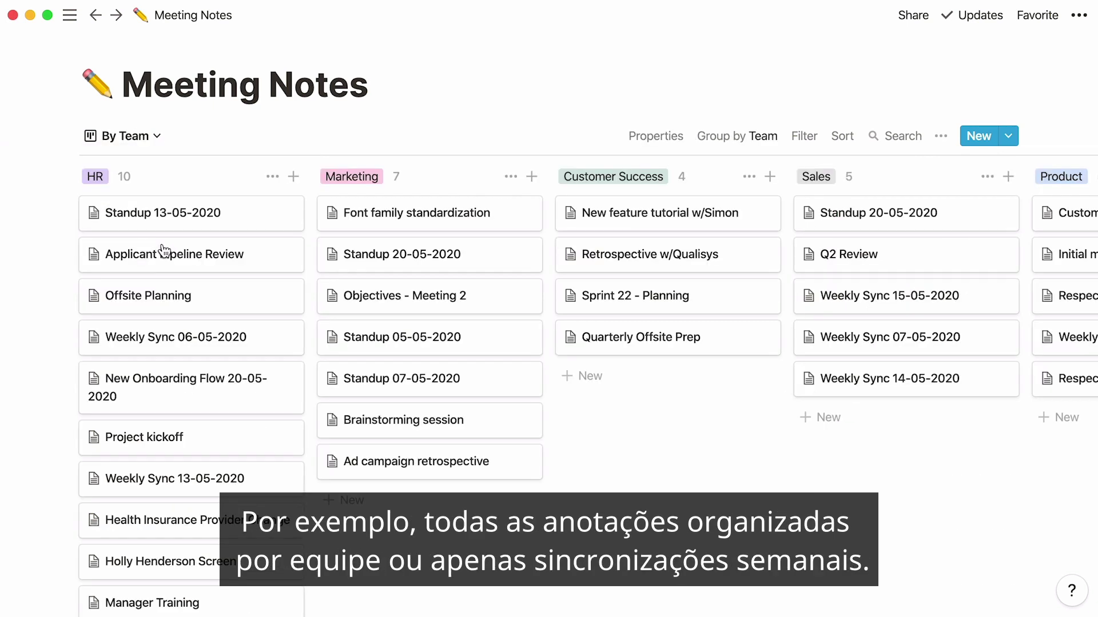
left_click(159, 146)
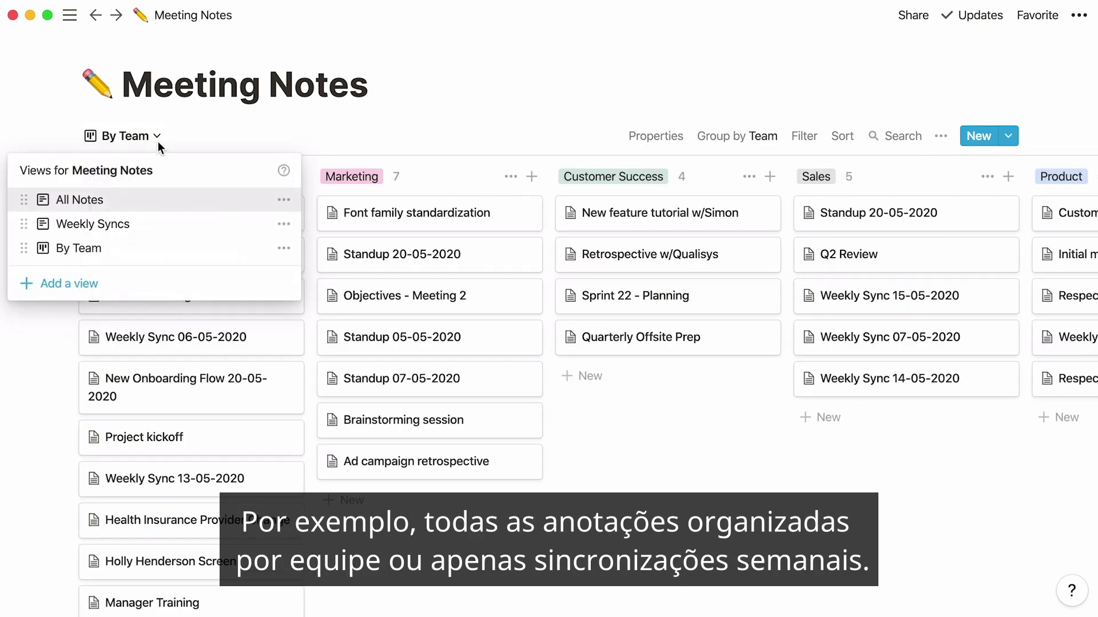
left_click(174, 223)
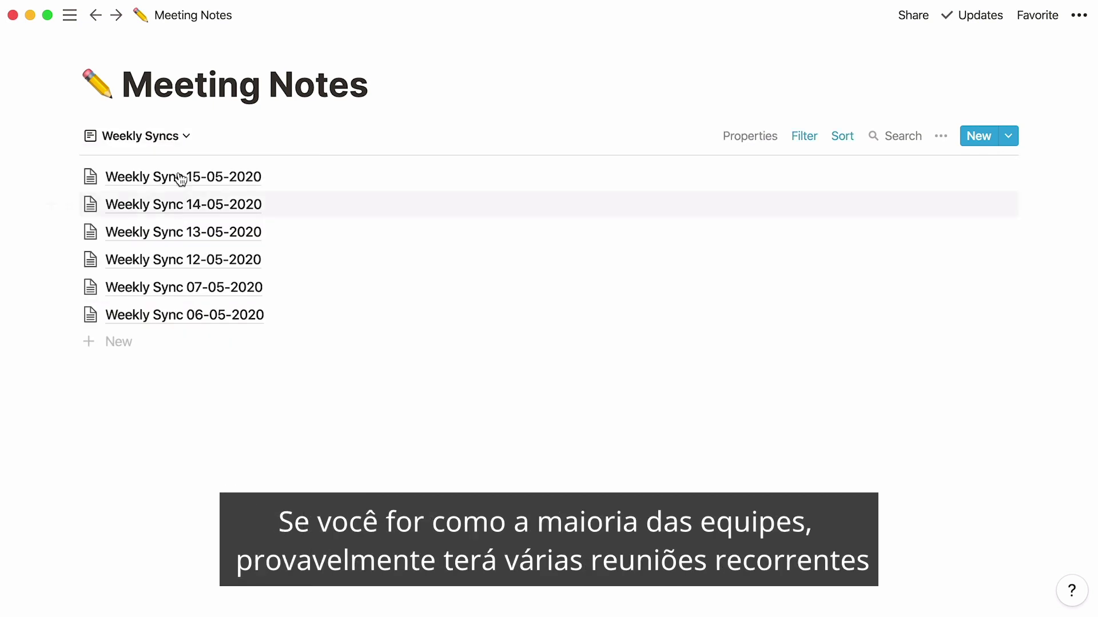
left_click(183, 140)
left_click(191, 198)
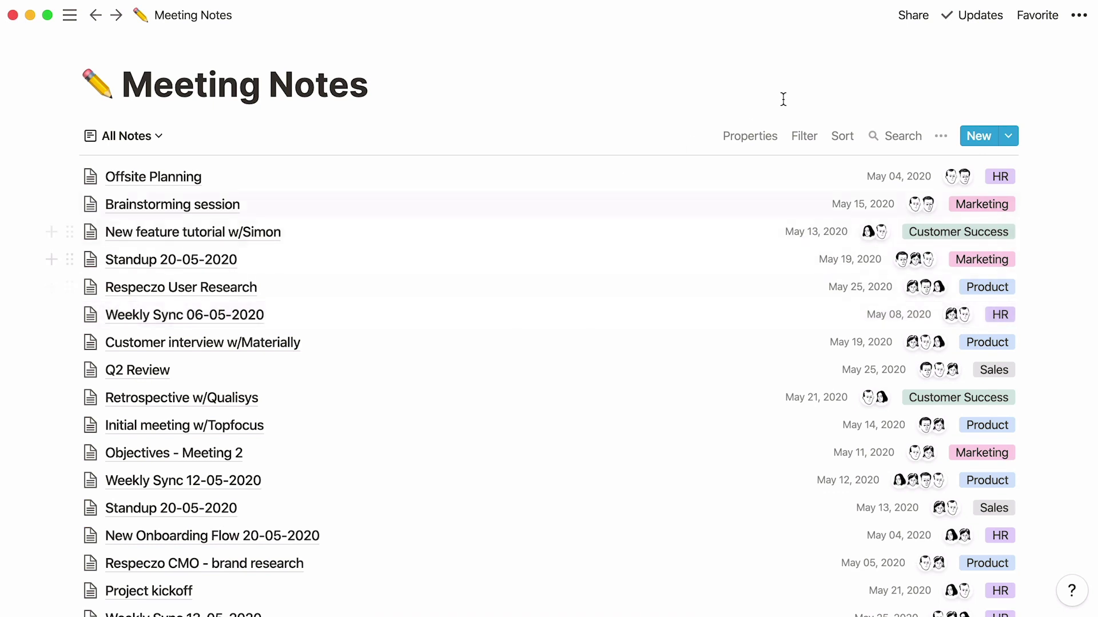
- Create a Meeting Notes template named "Standup" and add a "Discussion" heading with an empty bulleted list below it
left_click(1006, 136)
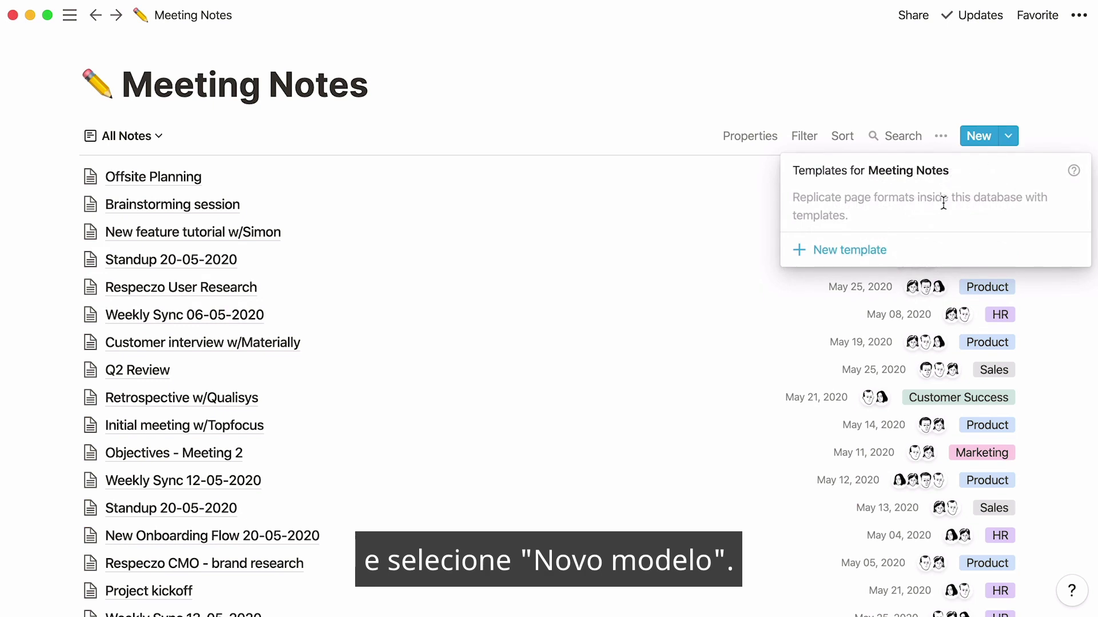
left_click(890, 253)
type("Standup")
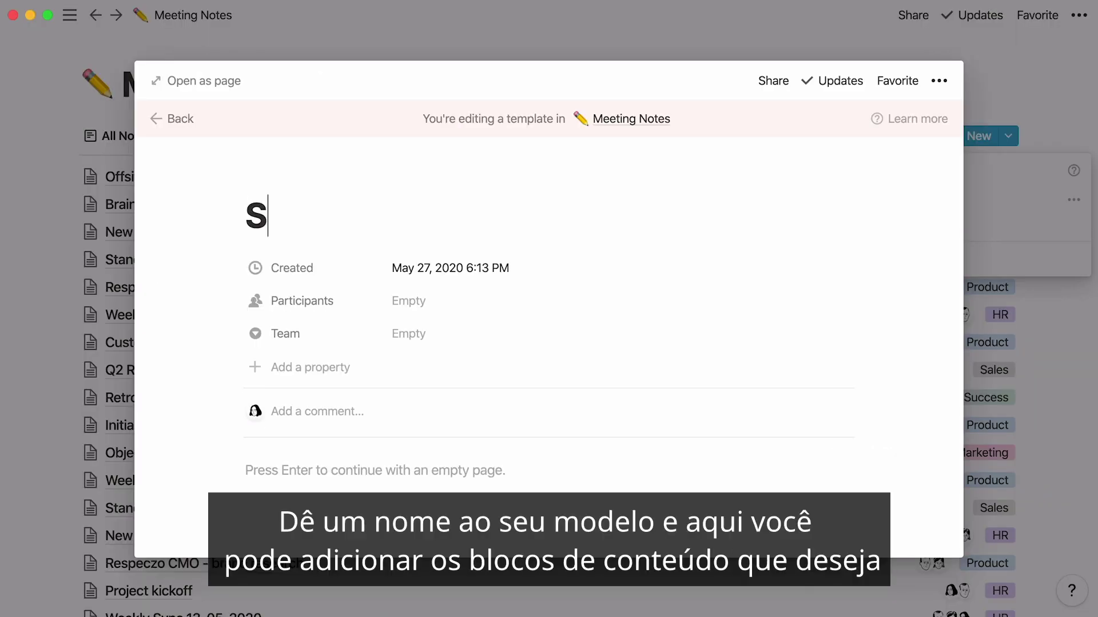
key("Return")
type("## Discussion")
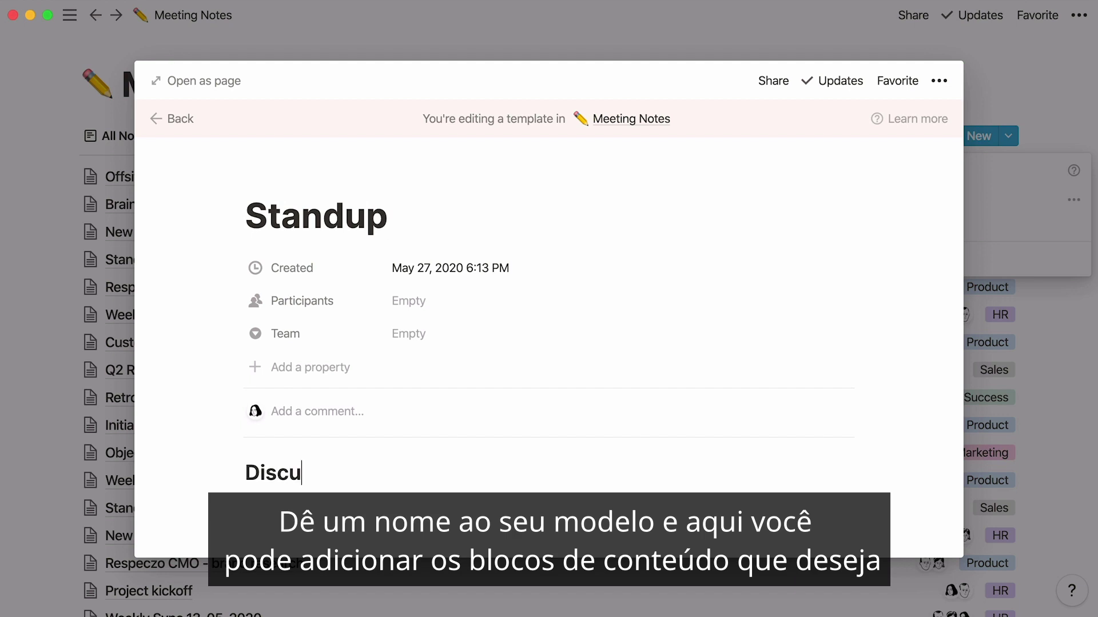
key("Return")
type("-")
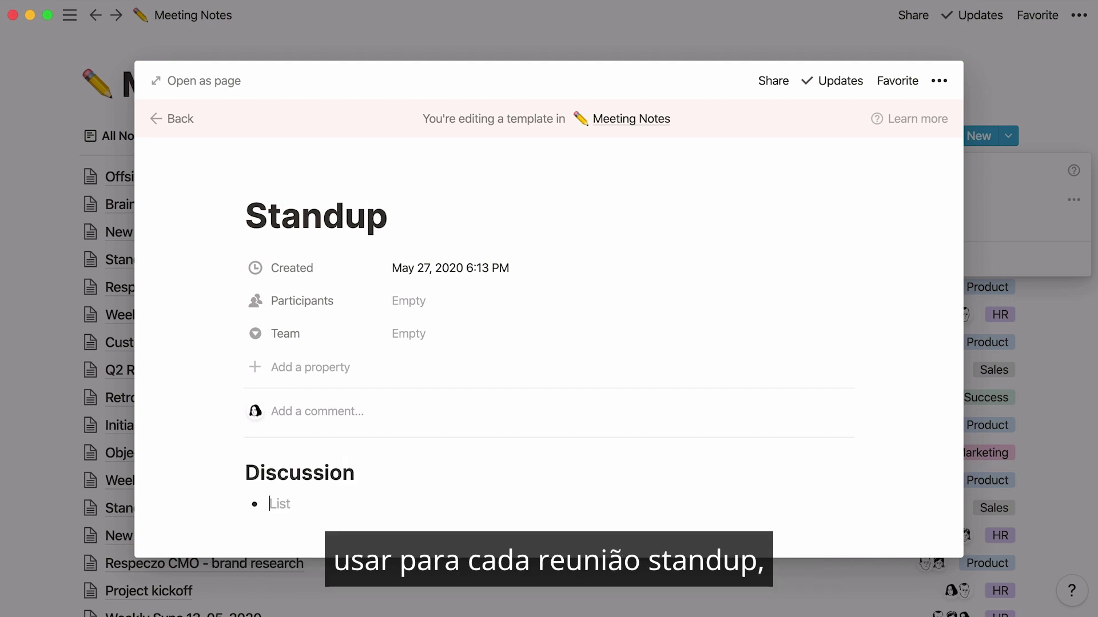
- Add an "Action Items" heading with an empty to-do checkbox beneath the Discussion list in the Standup template
type("  Action Items")
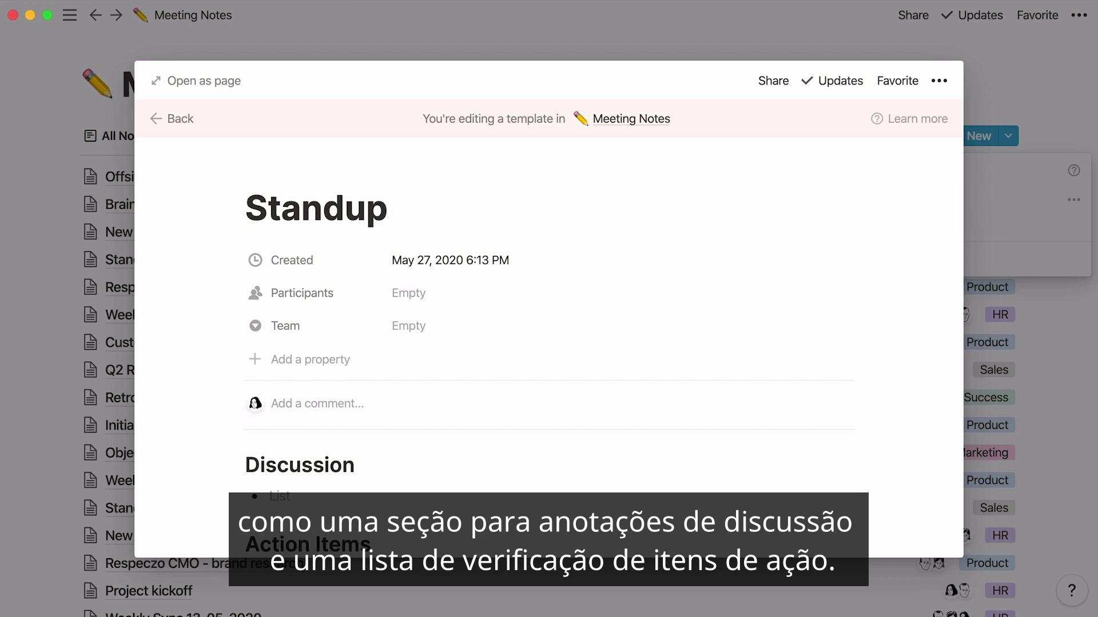
key("Return")
type("[]")
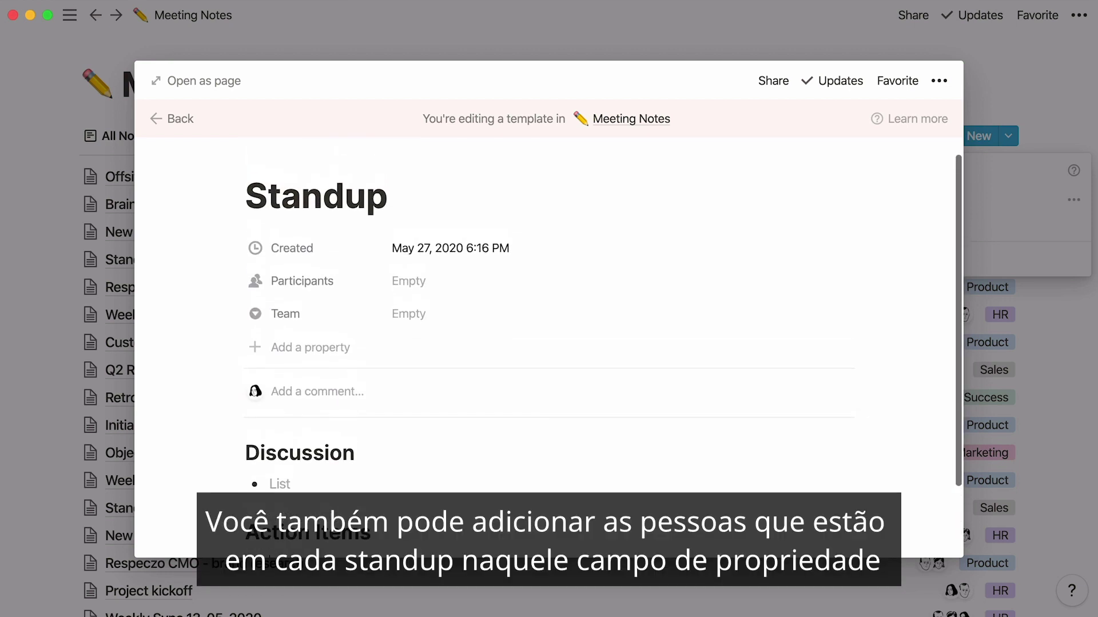
- Tag three teammates as Participants in the Standup template
scroll(794, 261, "up", 1)
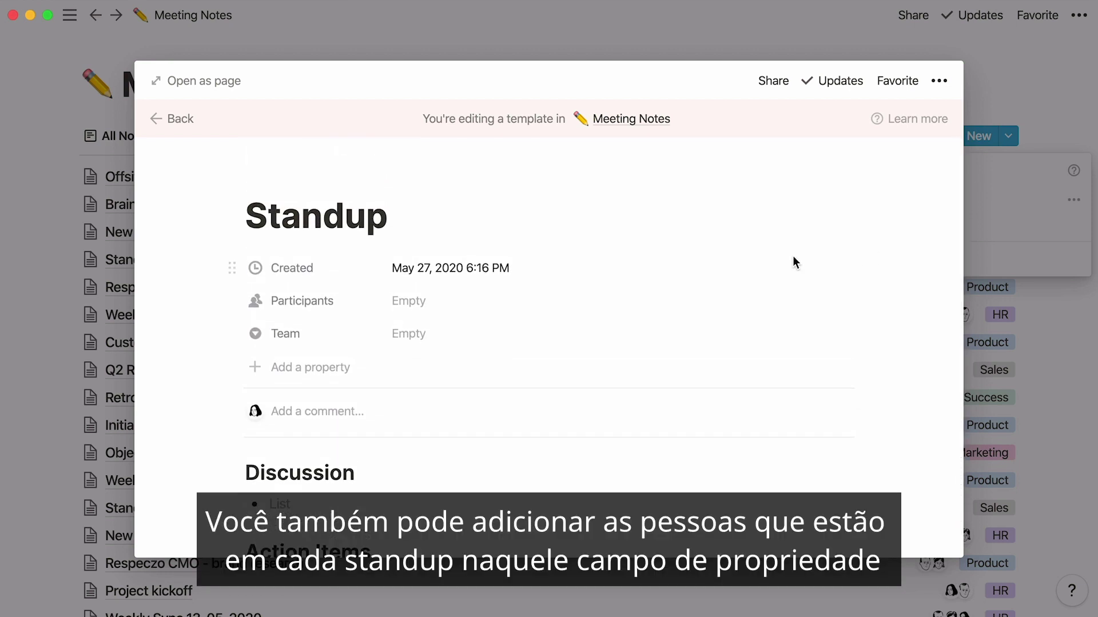
left_click(459, 312)
left_click(529, 355)
left_click(566, 428)
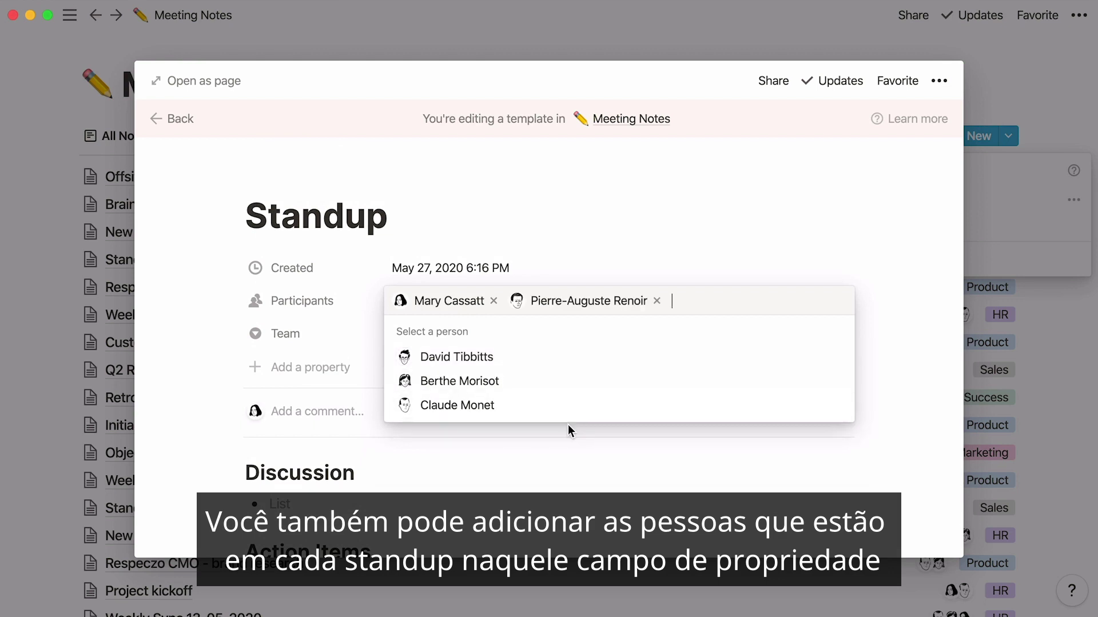
left_click(583, 410)
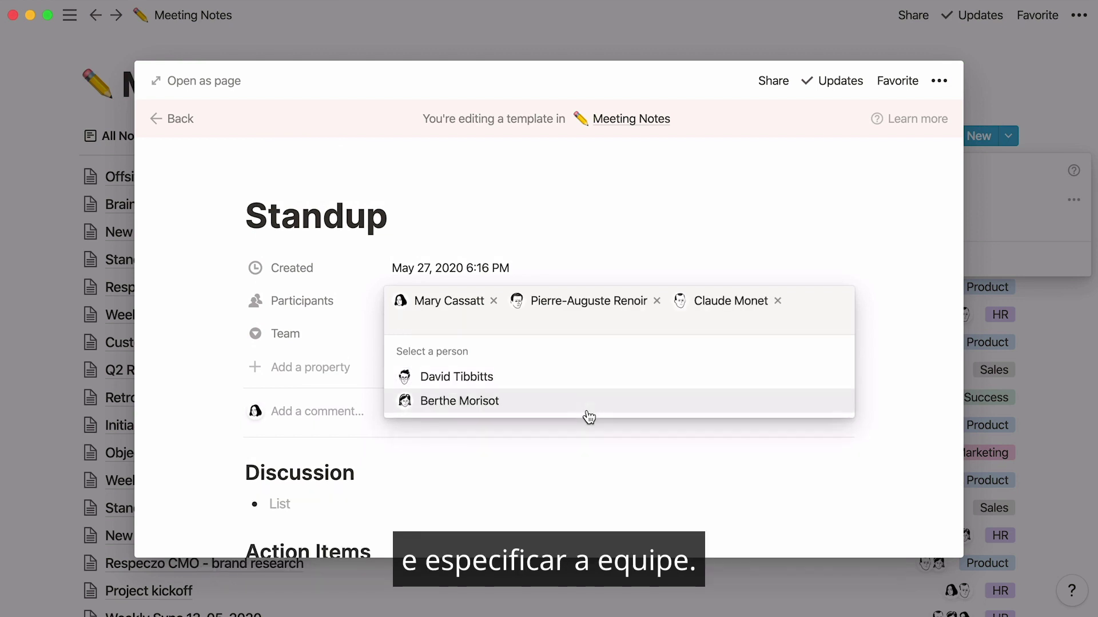
left_click(341, 332)
- Set the Standup template's Team to Marketing and close the template
left_click(400, 334)
left_click(538, 416)
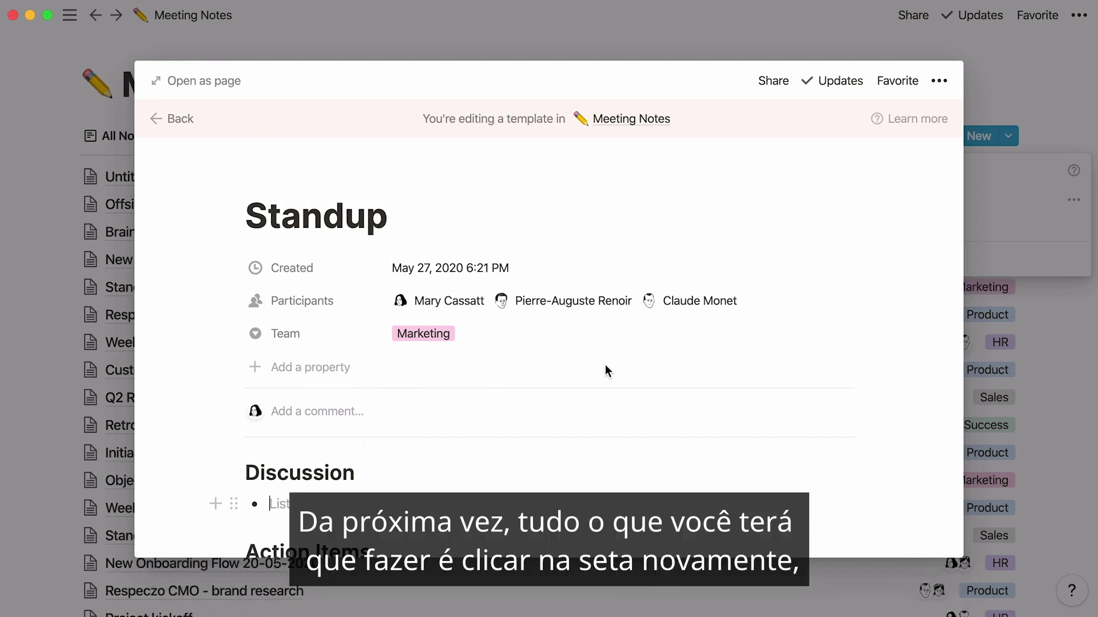
left_click(1010, 91)
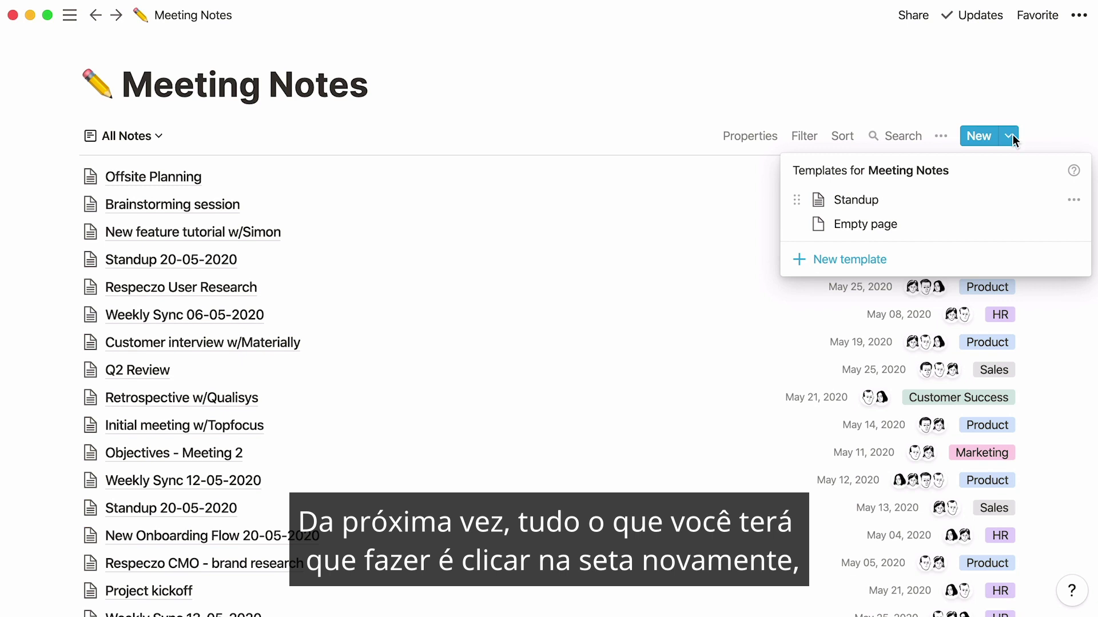
- Create a new Meeting Notes page from the Standup template and close it untitled
left_click(1012, 136)
left_click(1007, 139)
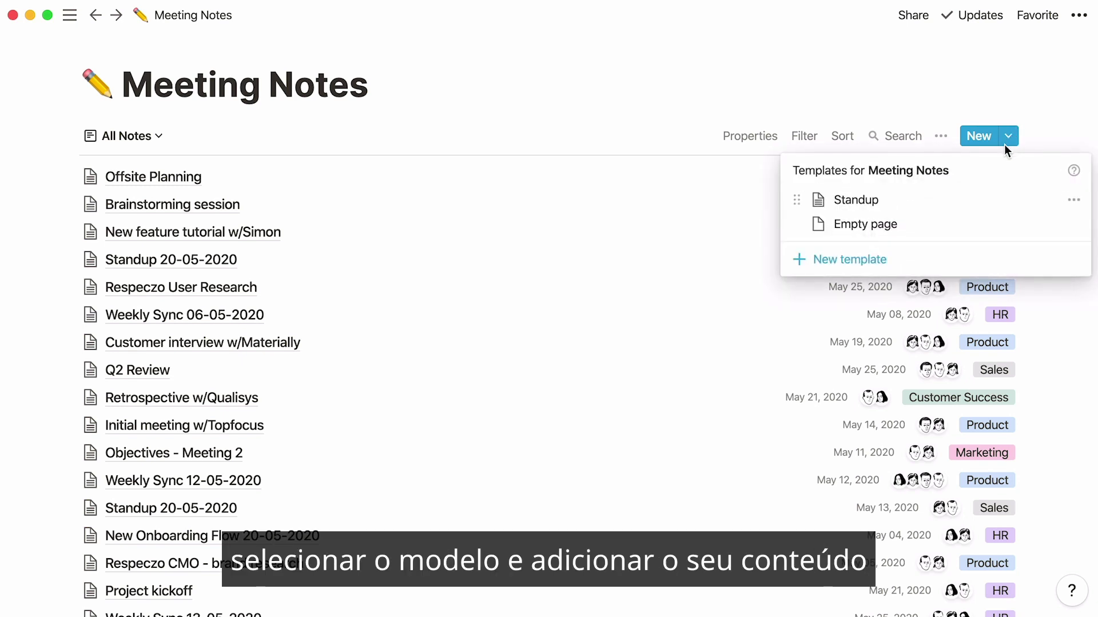
left_click(938, 202)
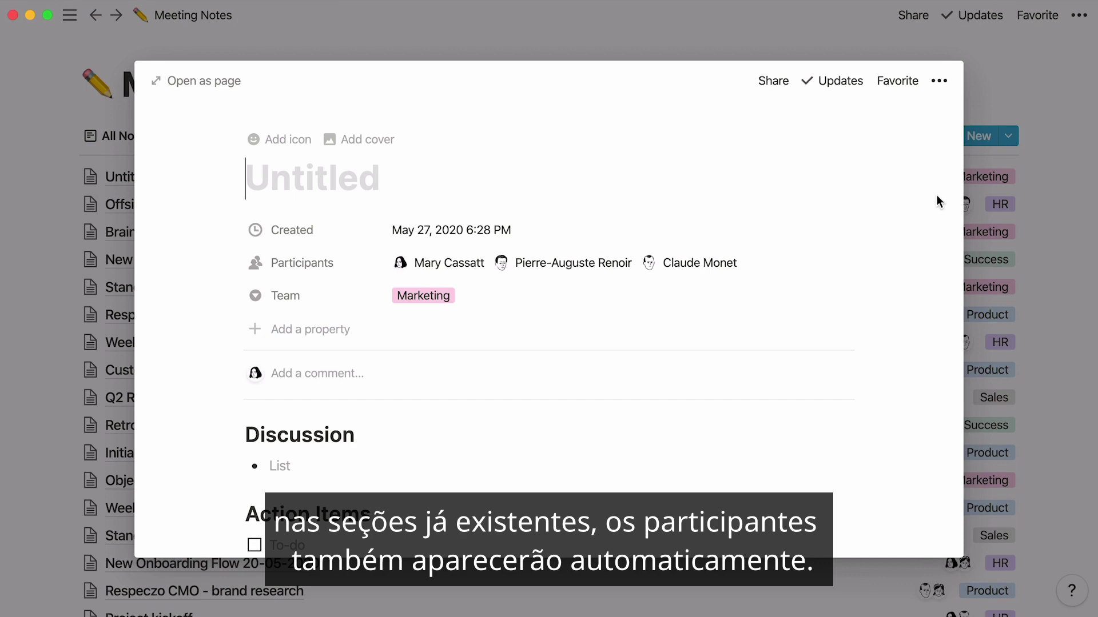
left_click(1061, 76)
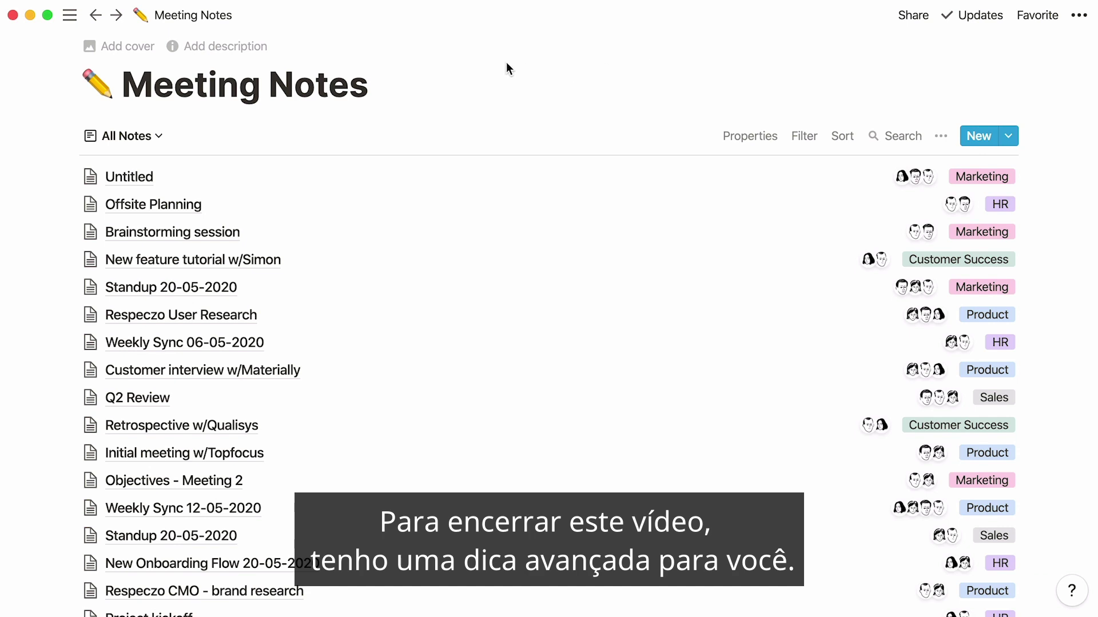
- Show the sidebar, view the Projects database and return to Meeting Notes
left_click(73, 22)
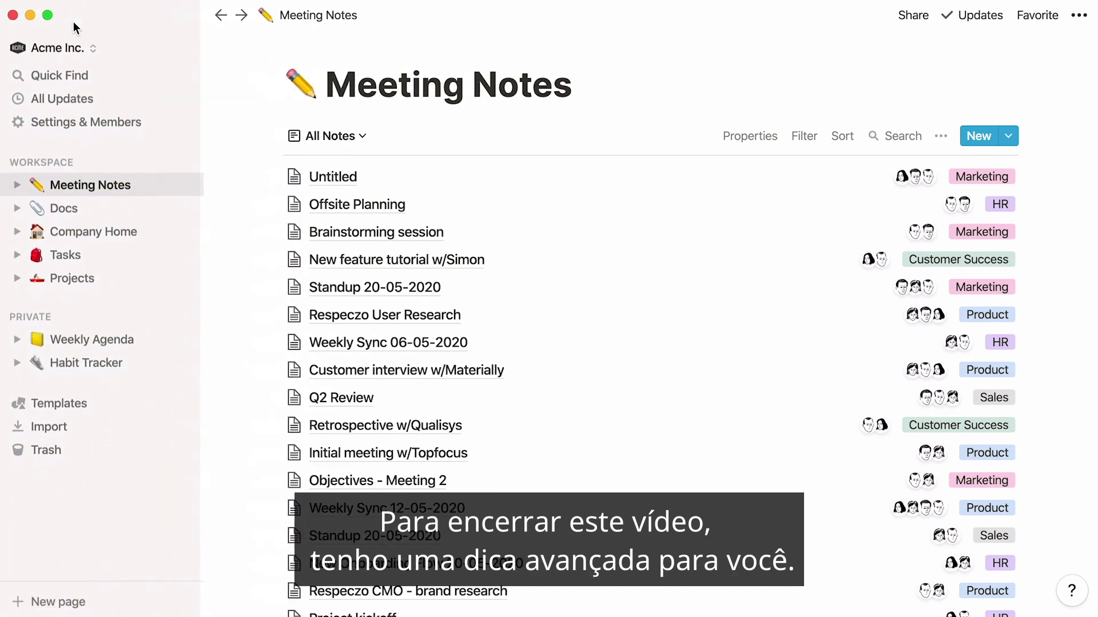
left_click(129, 285)
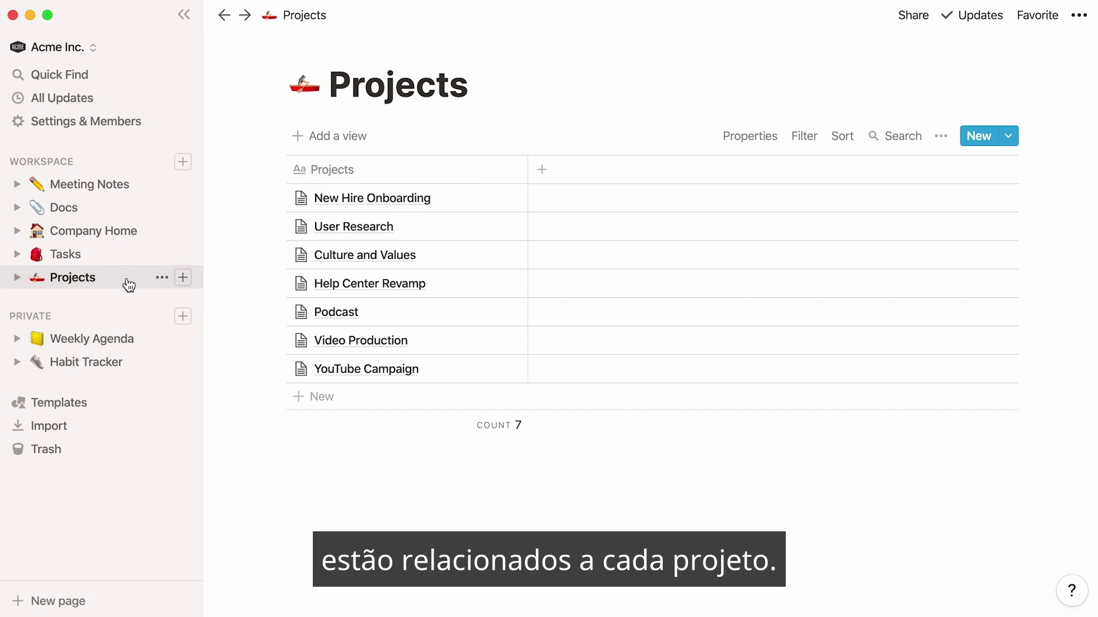
left_click(139, 190)
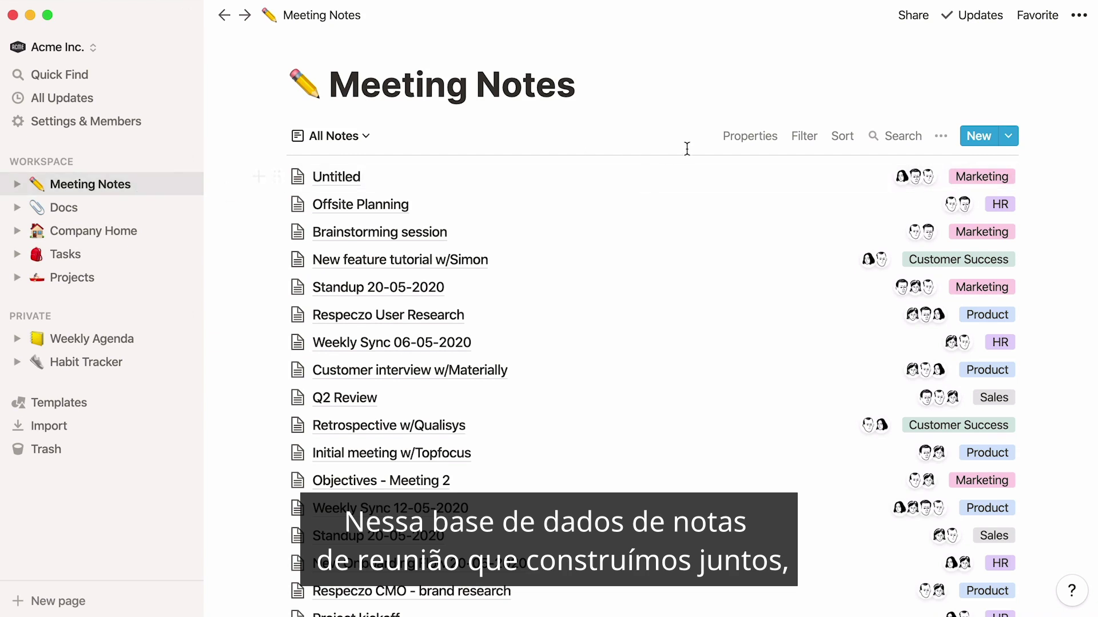
- Add a property named "Project" with the Relation type to the Meeting Notes database
left_click(736, 147)
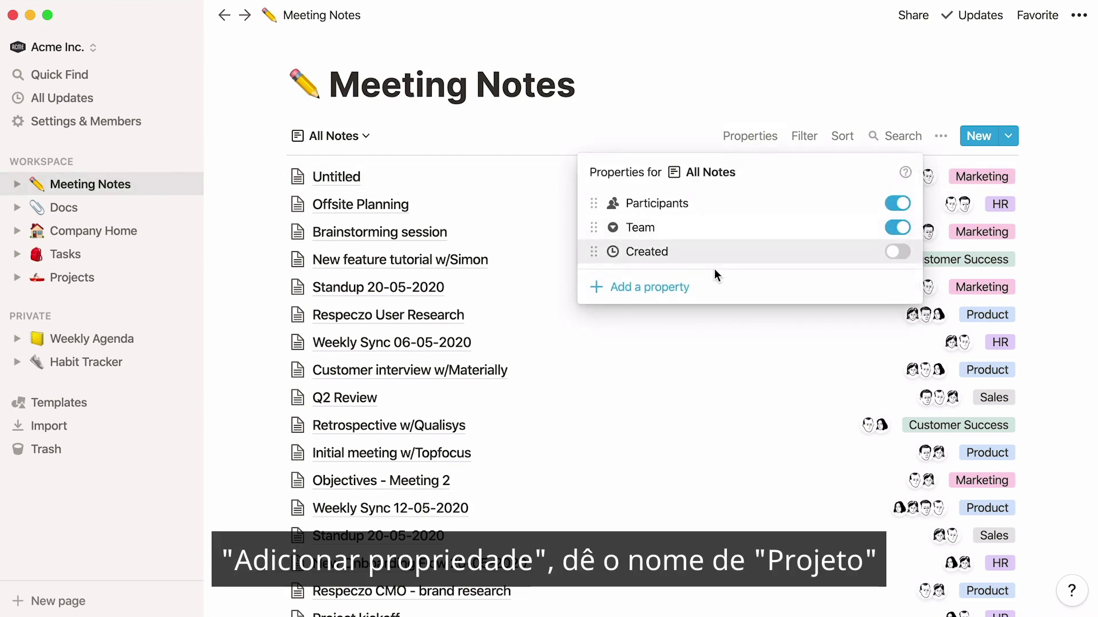
left_click(711, 289)
type("Project")
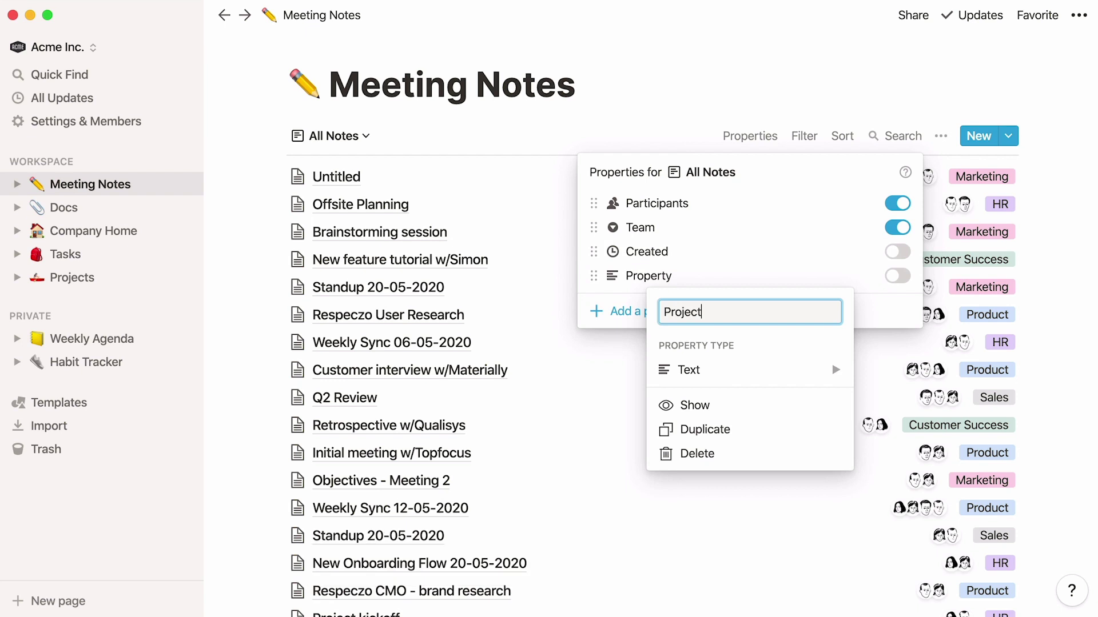
mouse_move(738, 370)
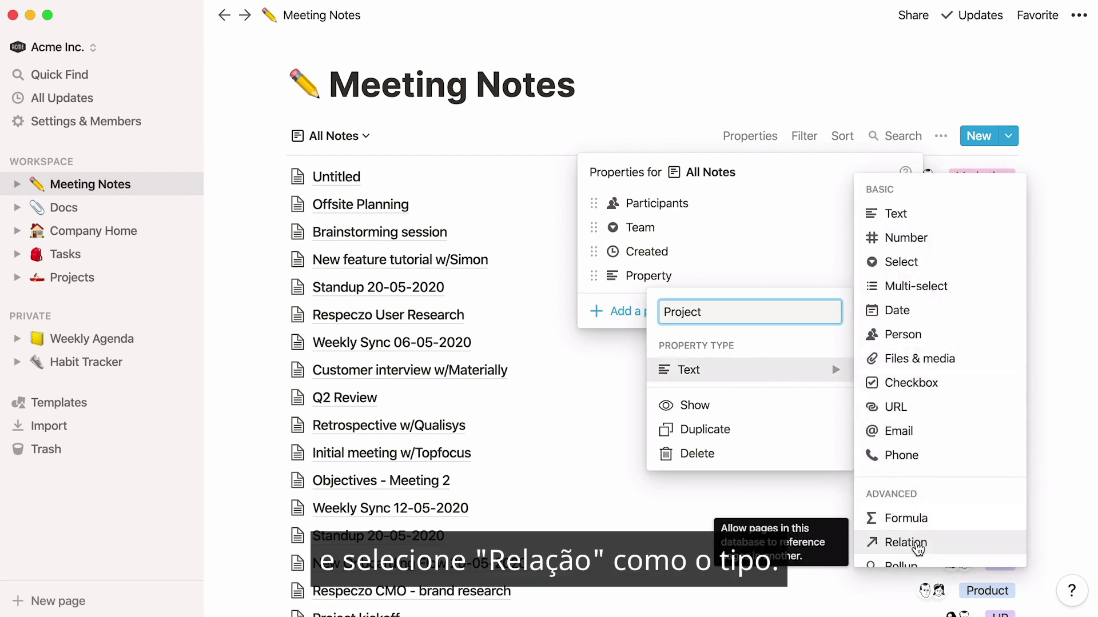
left_click(939, 546)
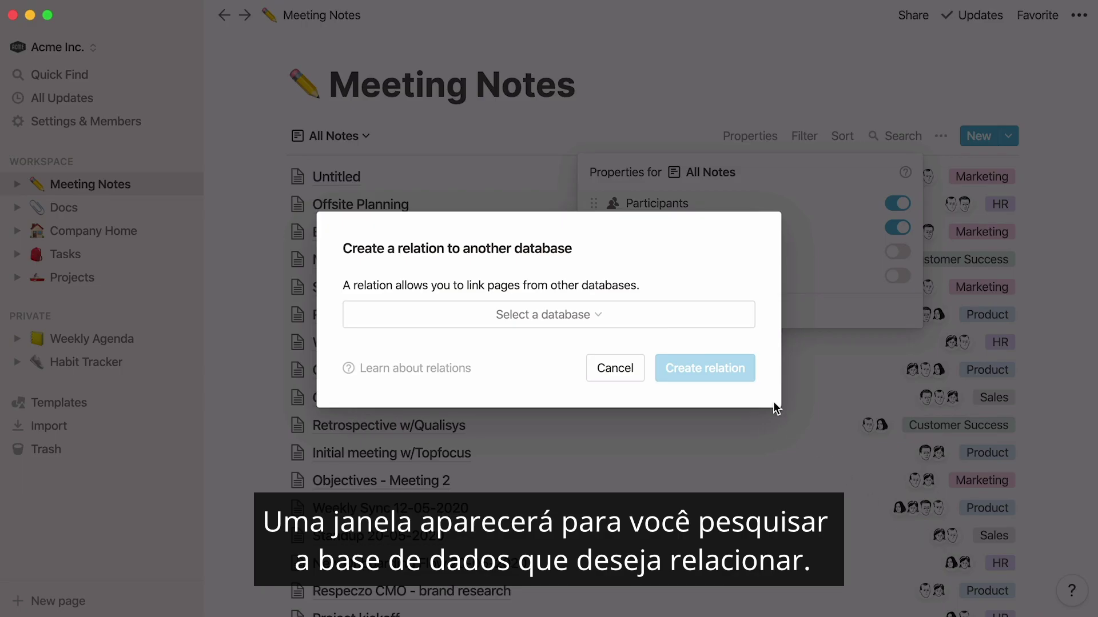
- Search for "projects", choose the Projects database as the relation's target and create the relation
left_click(673, 318)
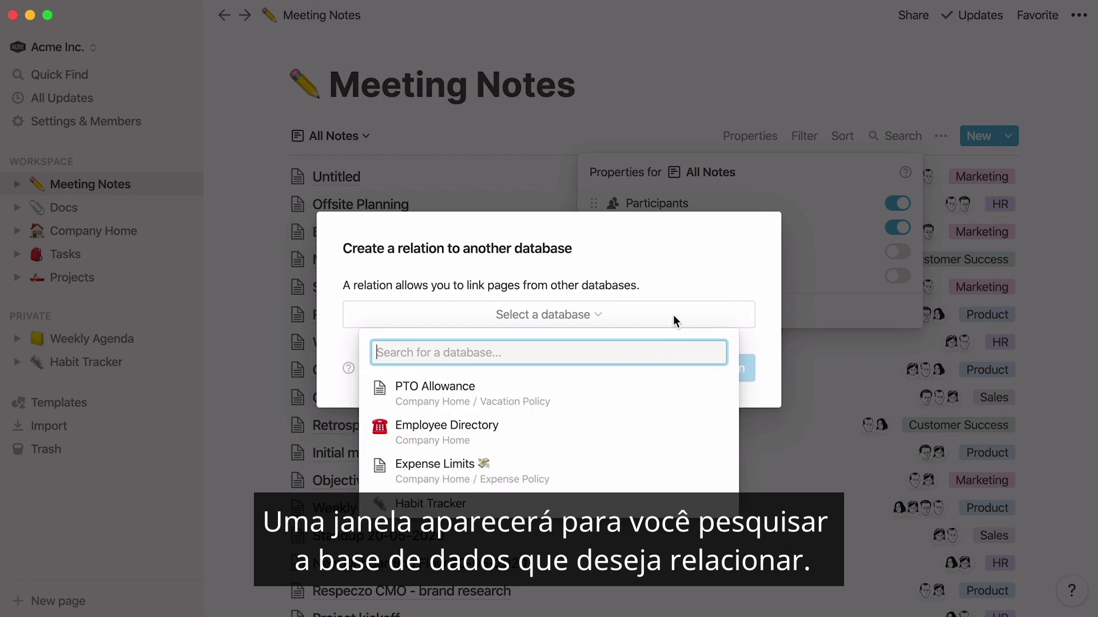
type("projects")
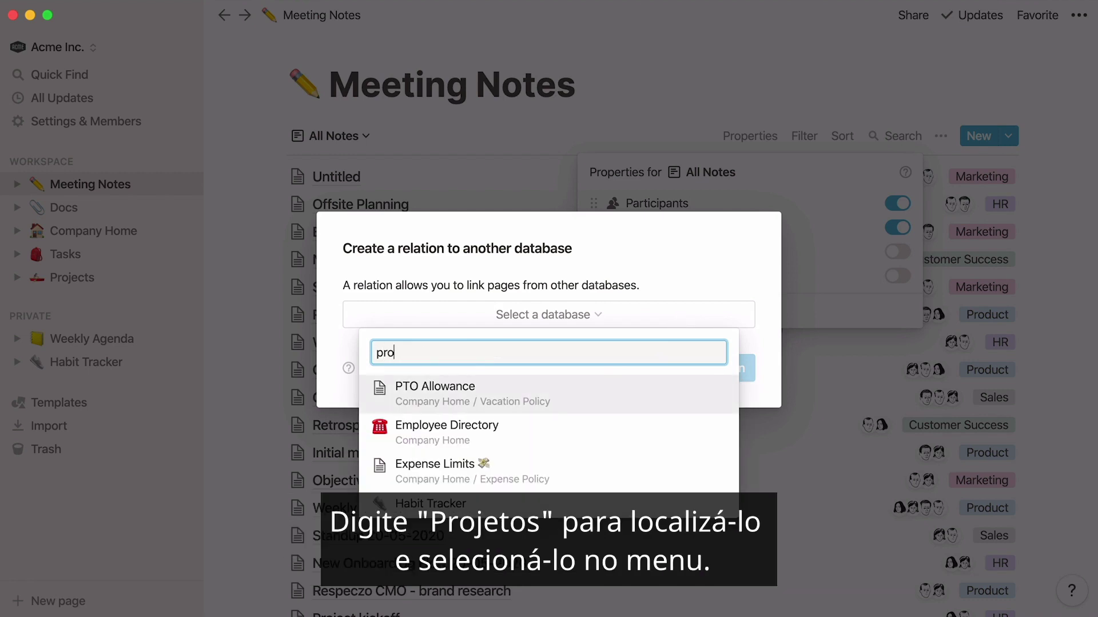
left_click(607, 386)
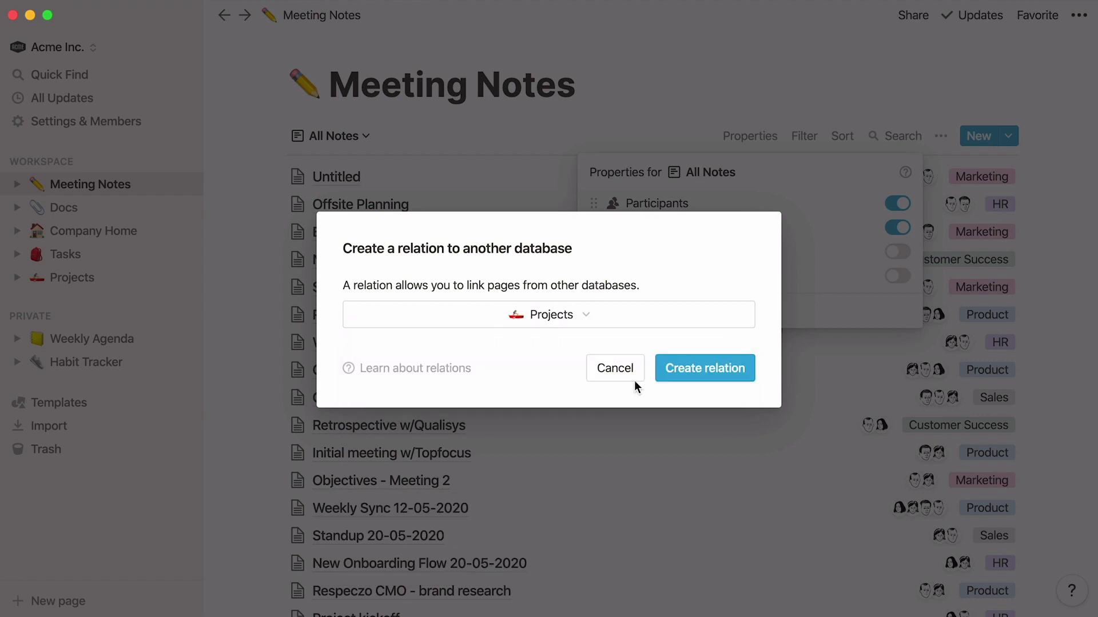
left_click(676, 378)
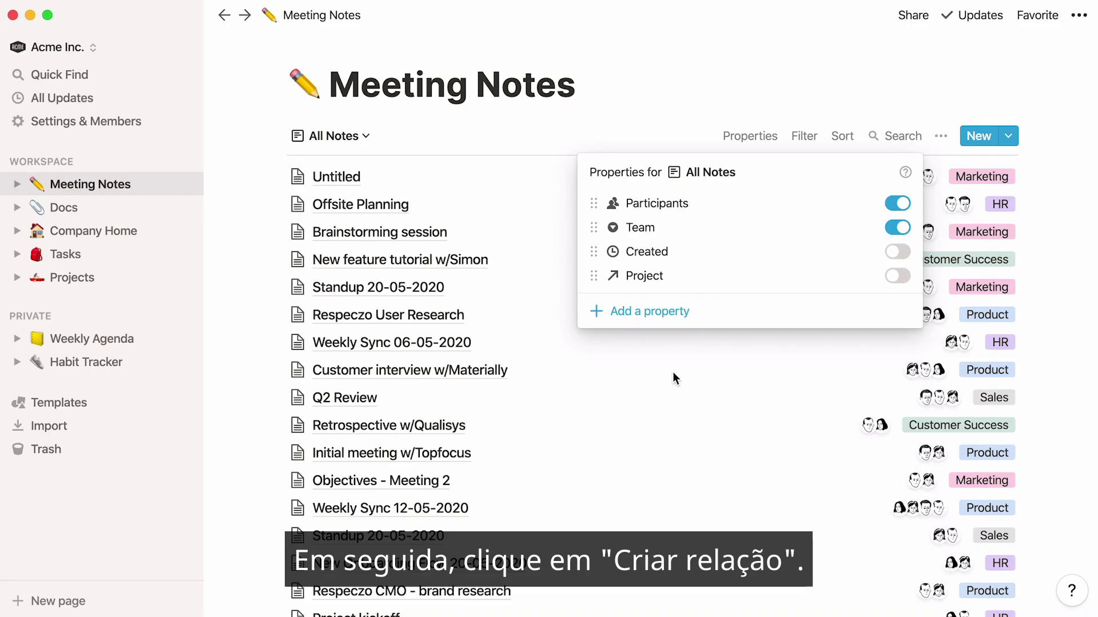
- Open the Marketing team's "Standup 20-05-2020" note and link its Project property to Help Center Revamp
left_click(439, 293)
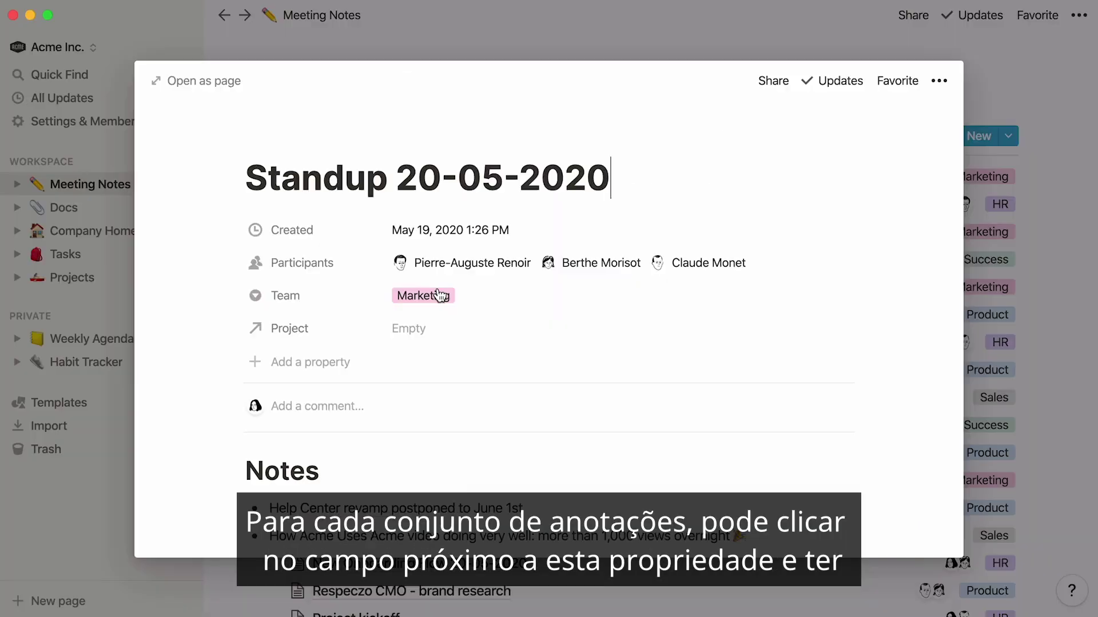
left_click(409, 331)
type("help center")
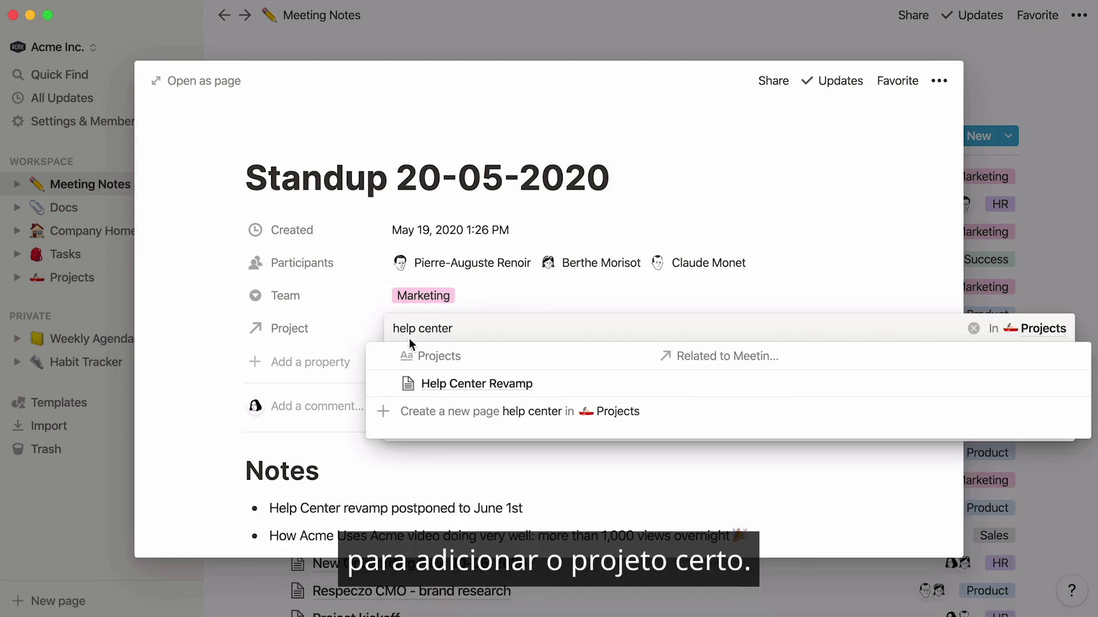
left_click(419, 385)
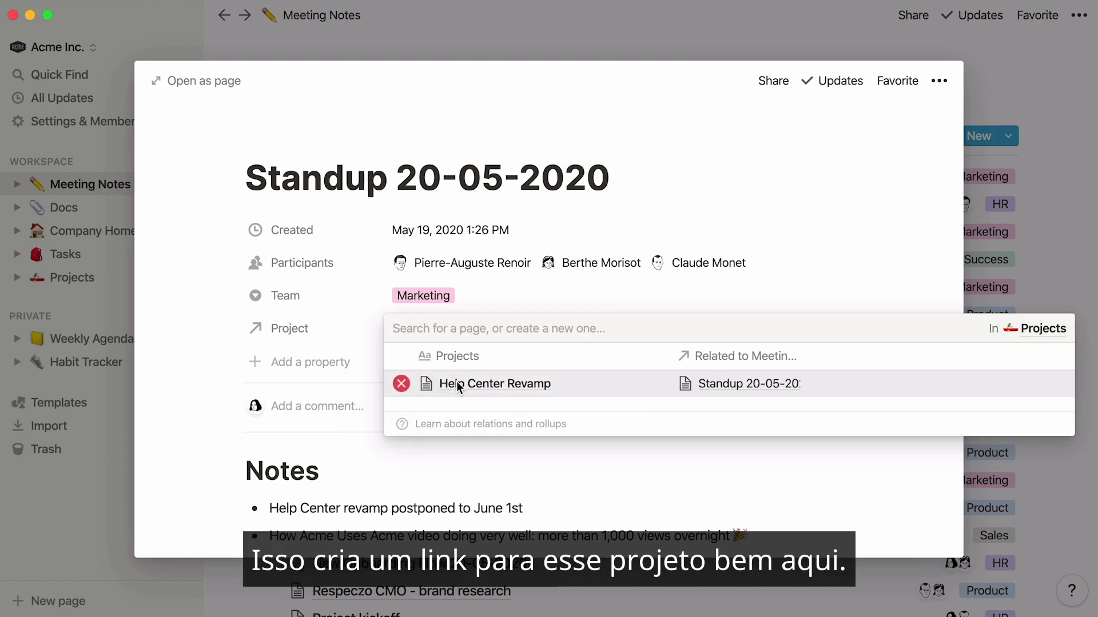
- View the linked Help Center Revamp project page, and return to the Docs database with the sidebar hidden
left_click(537, 382)
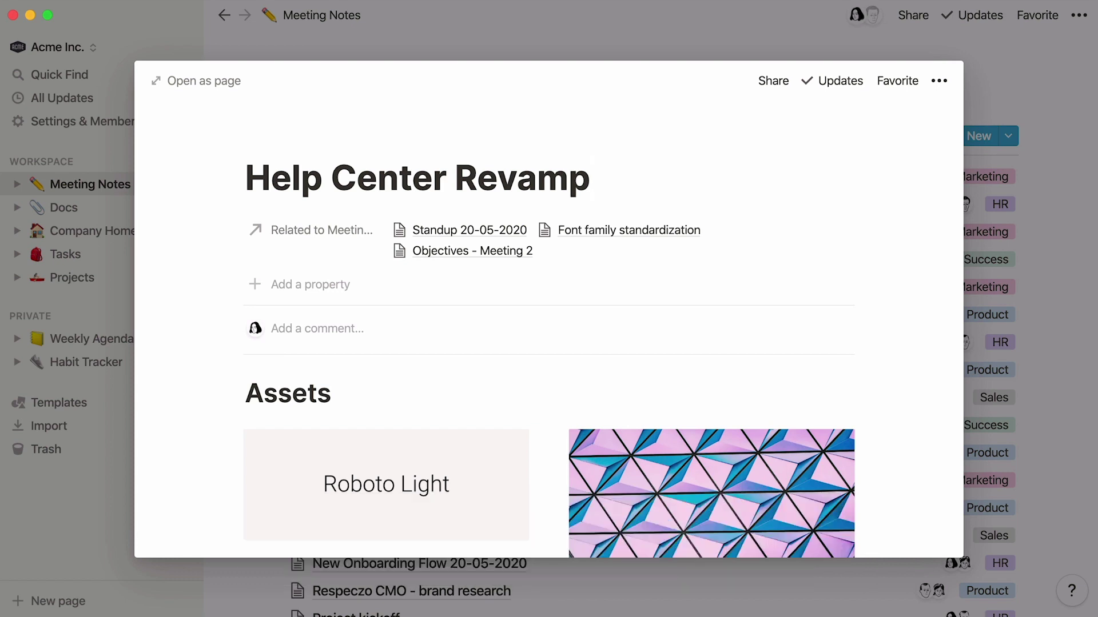
left_click(605, 32)
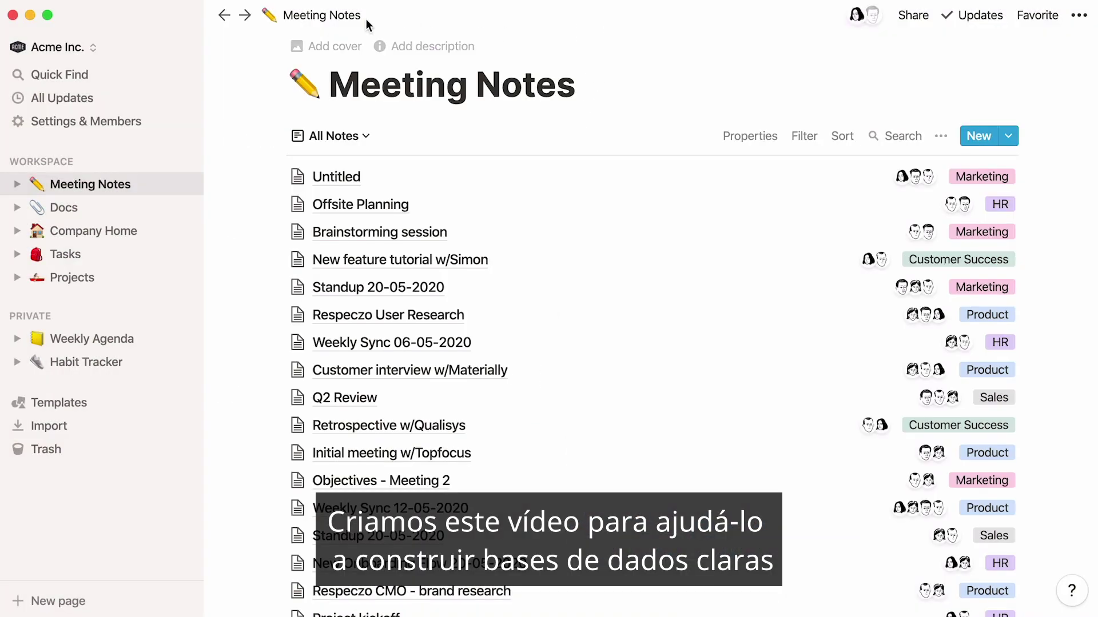
left_click(185, 14)
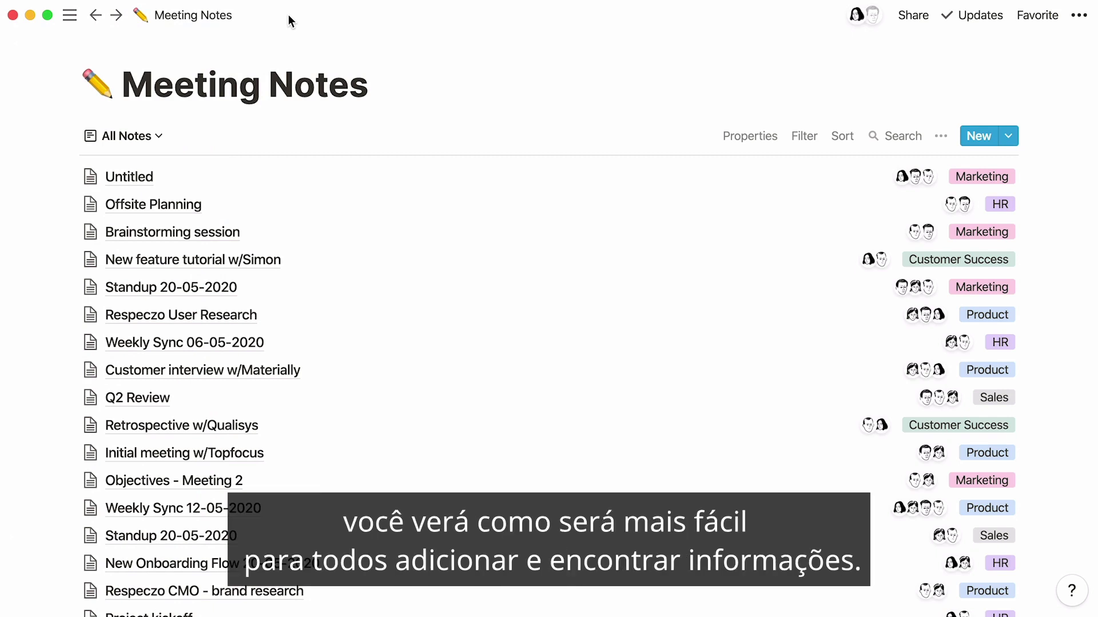
left_click(96, 15)
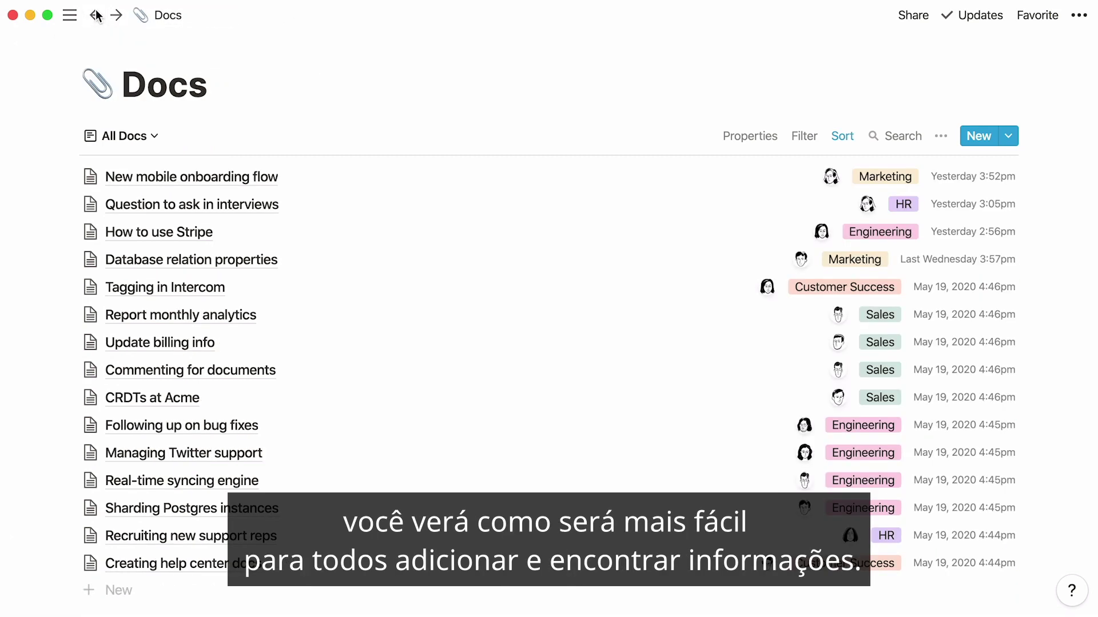